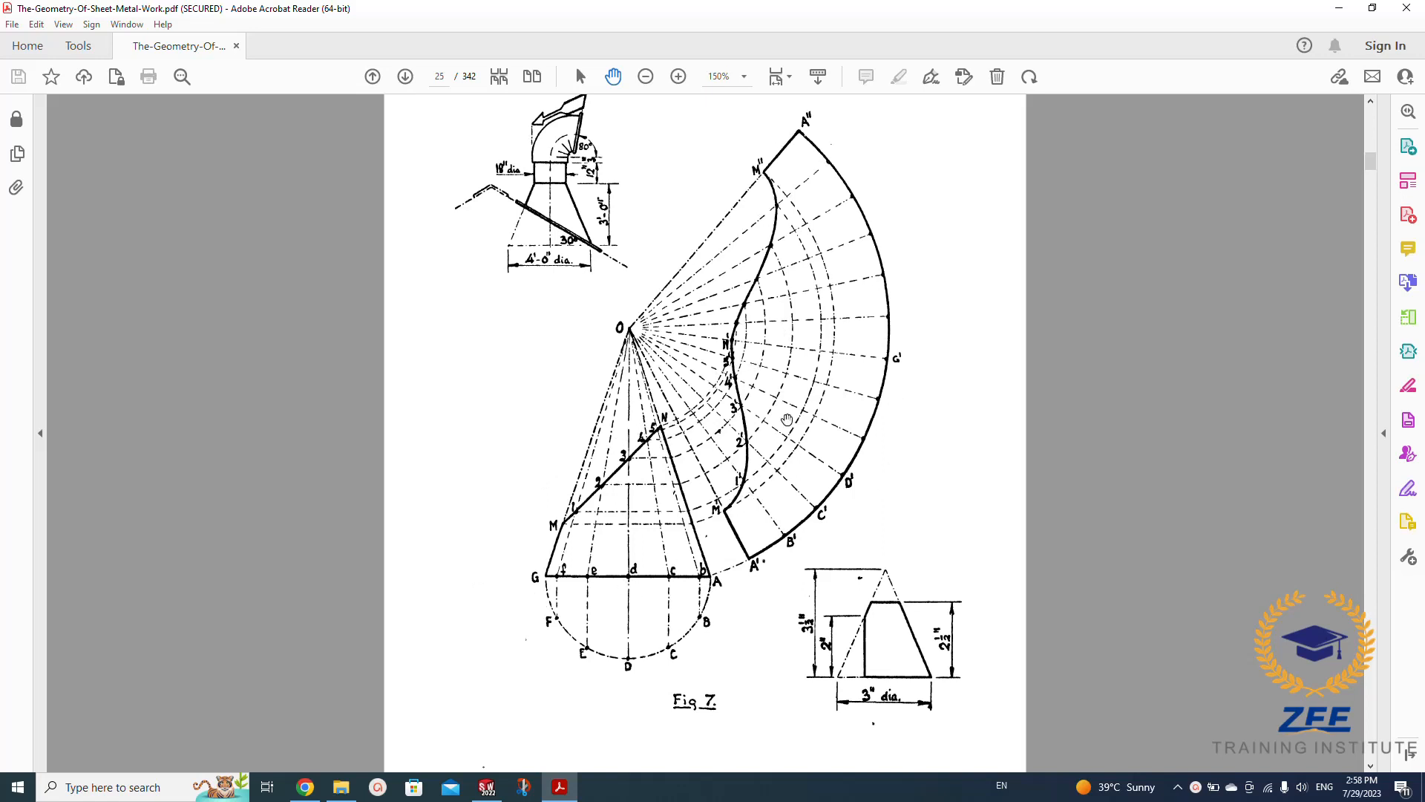
Switch to SOLIDWORKS and start a new sketch on the Front Plane of the empty part
left_click(487, 787)
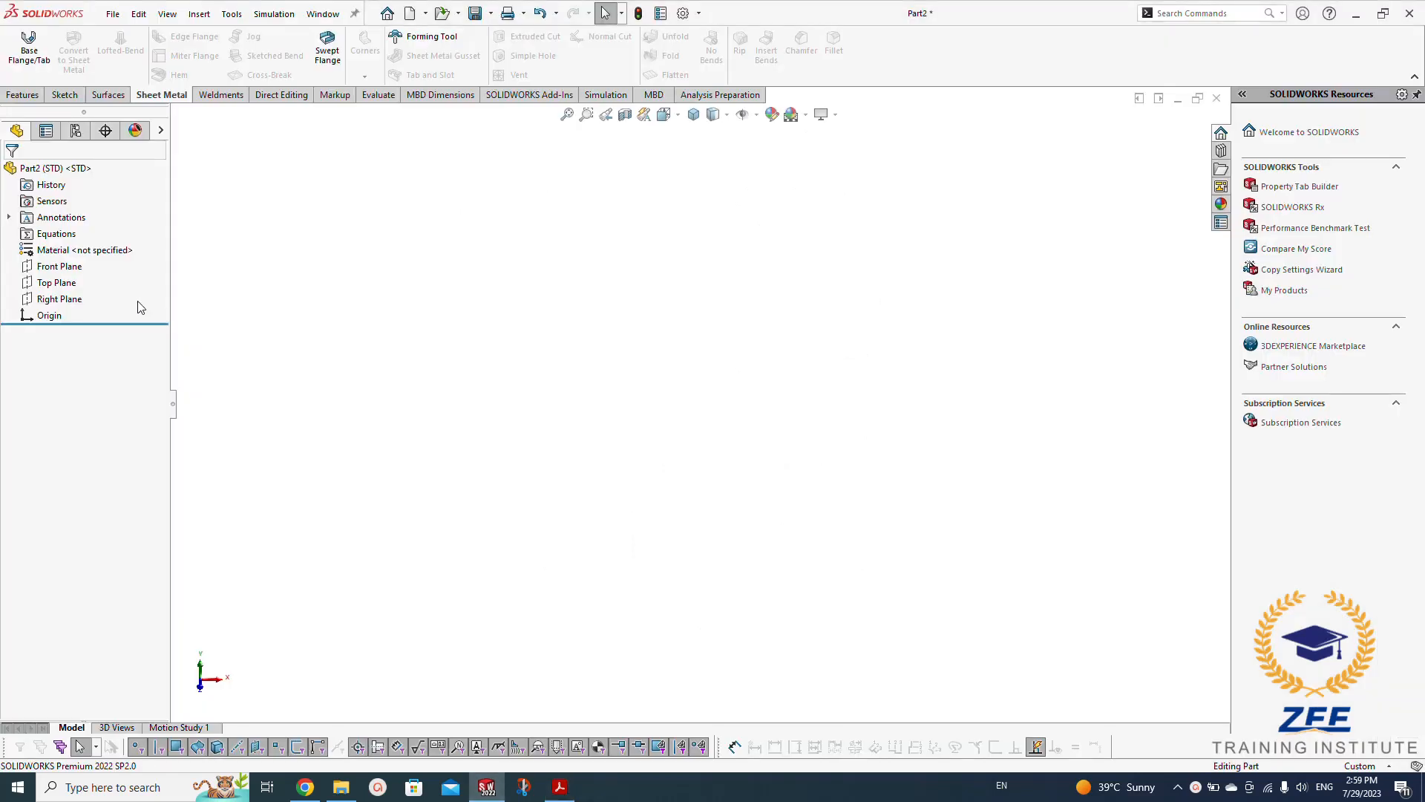
left_click(65, 267)
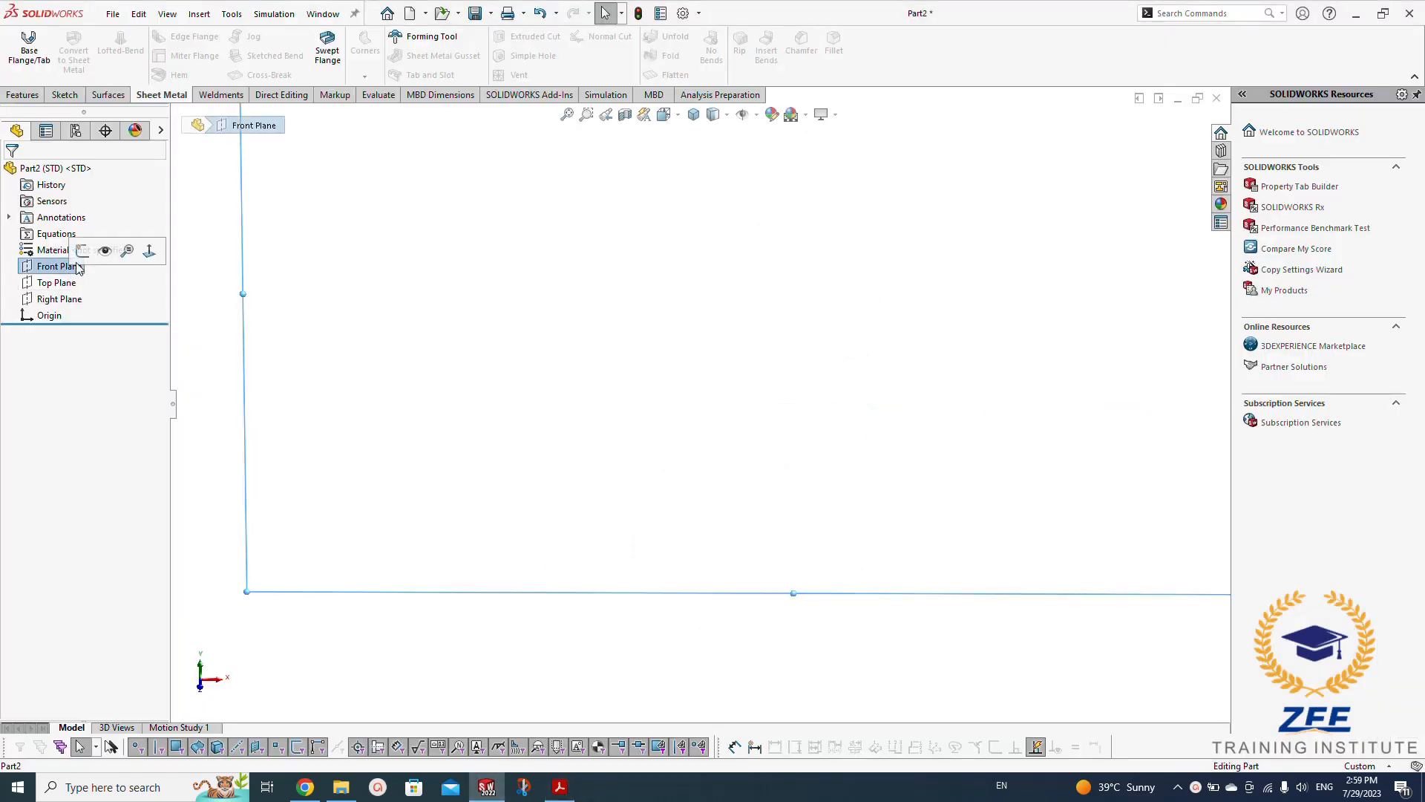
left_click(83, 251)
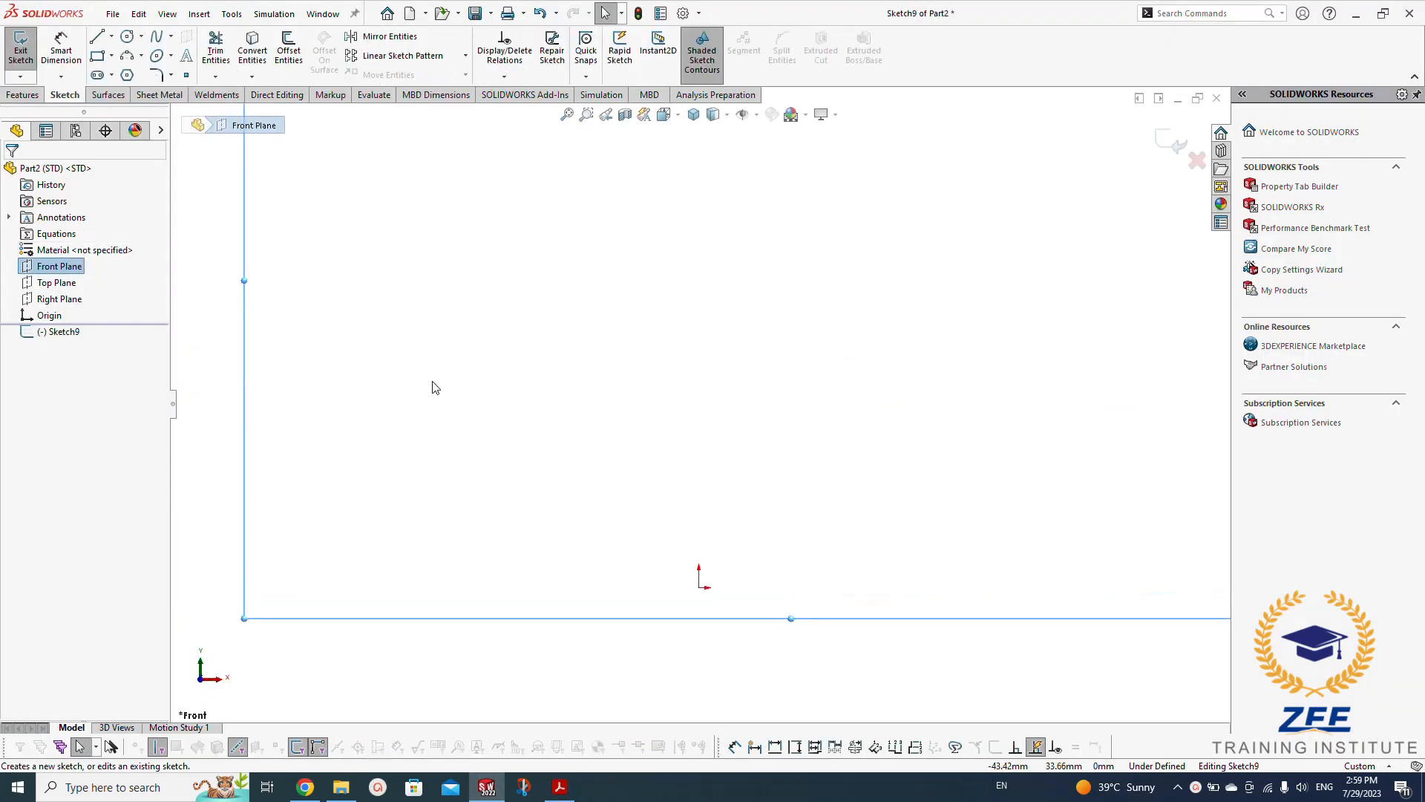
left_click(575, 437)
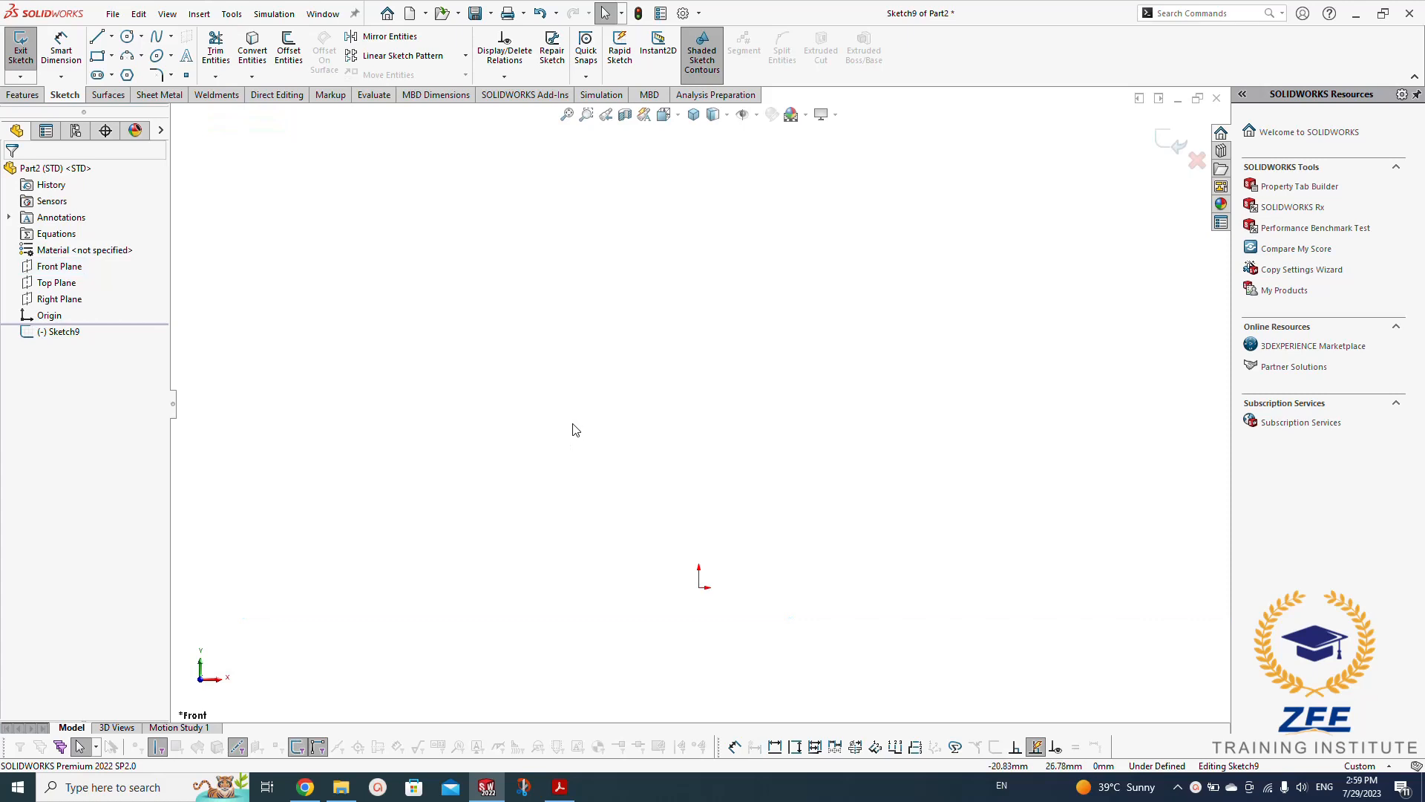
Draw a vertical centerline about 64 mm long upward from the origin
left_click(111, 37)
left_click(137, 71)
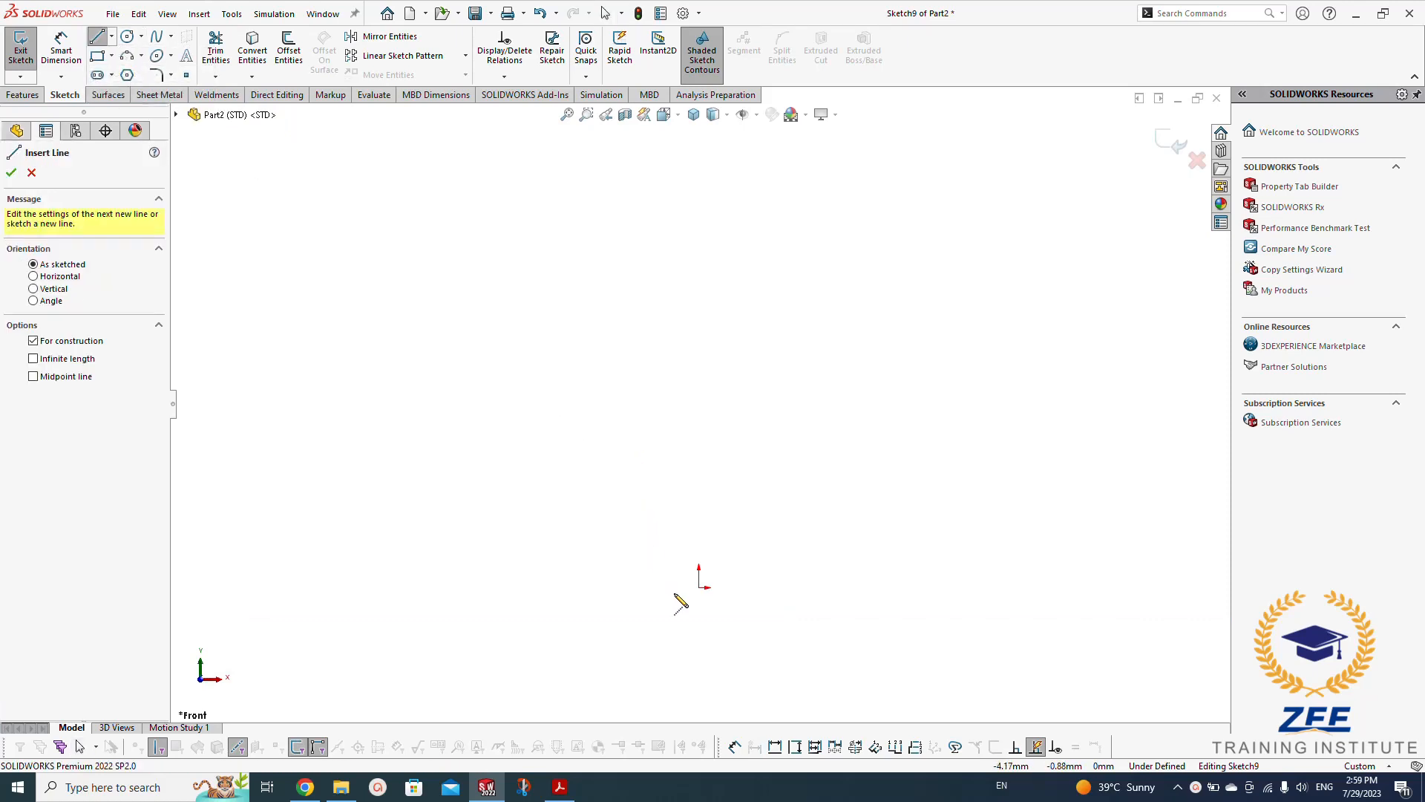
left_click(698, 587)
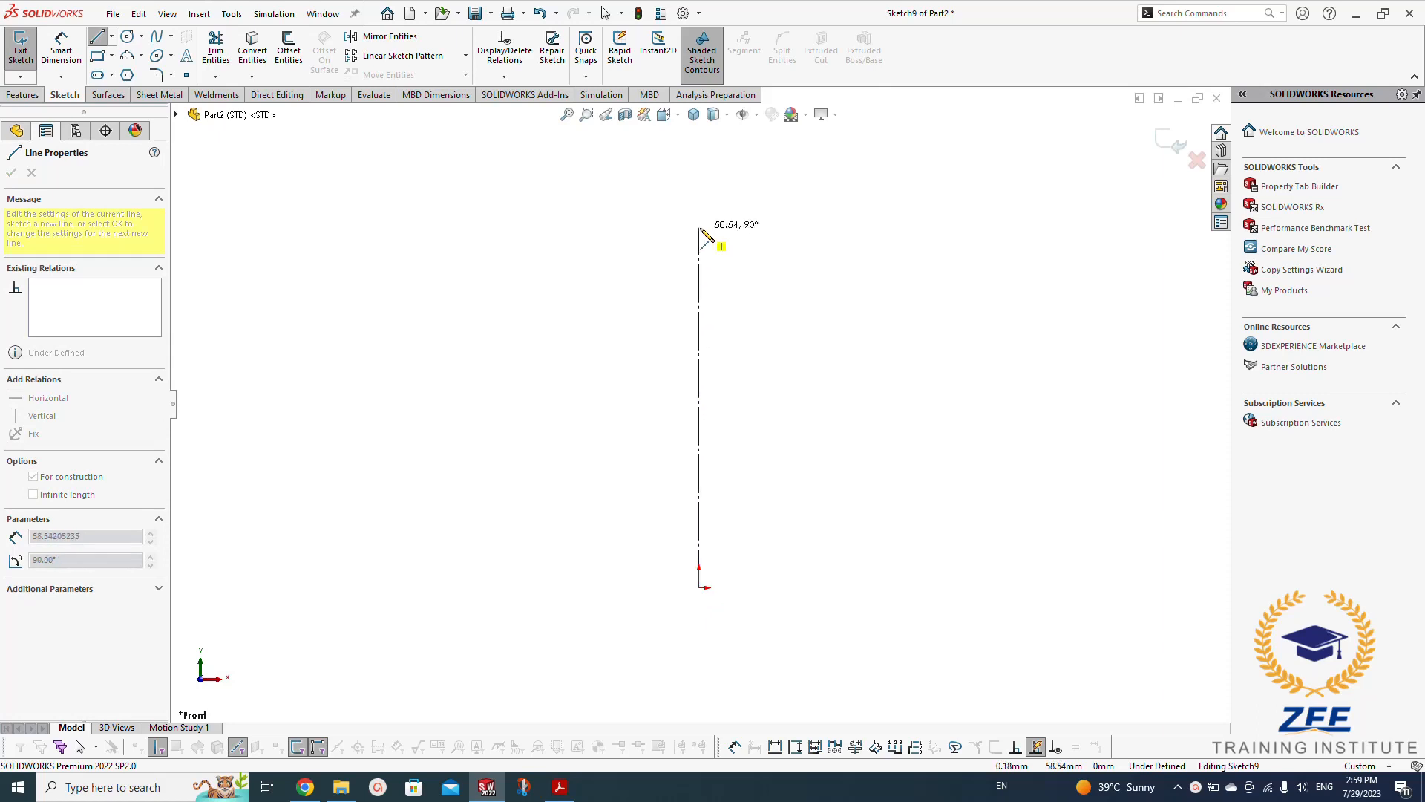
left_click(698, 195)
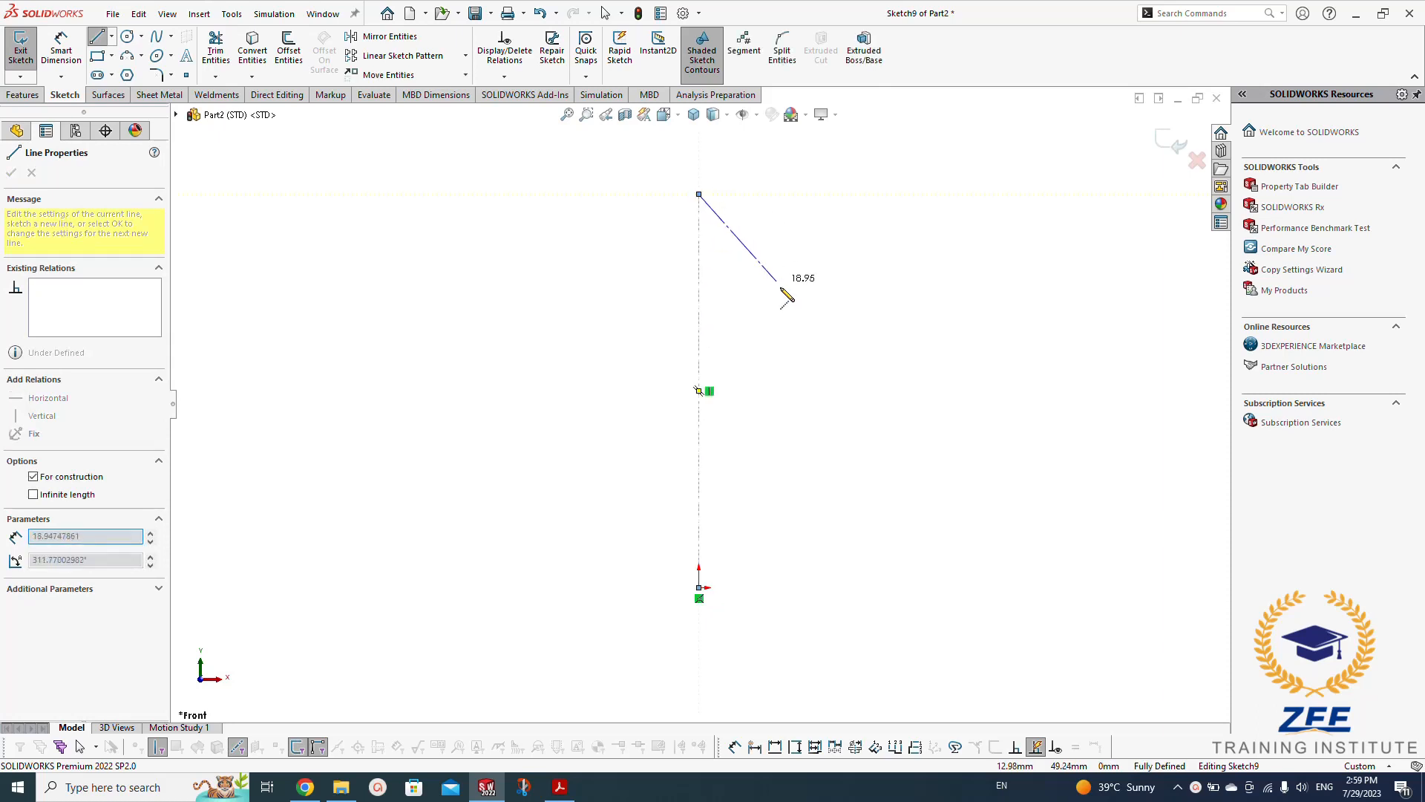
Draw two collinear construction lines sloping down from the centerline's upper end, and turn the lower one, about 48 mm long, into solid geometry
left_click(809, 343)
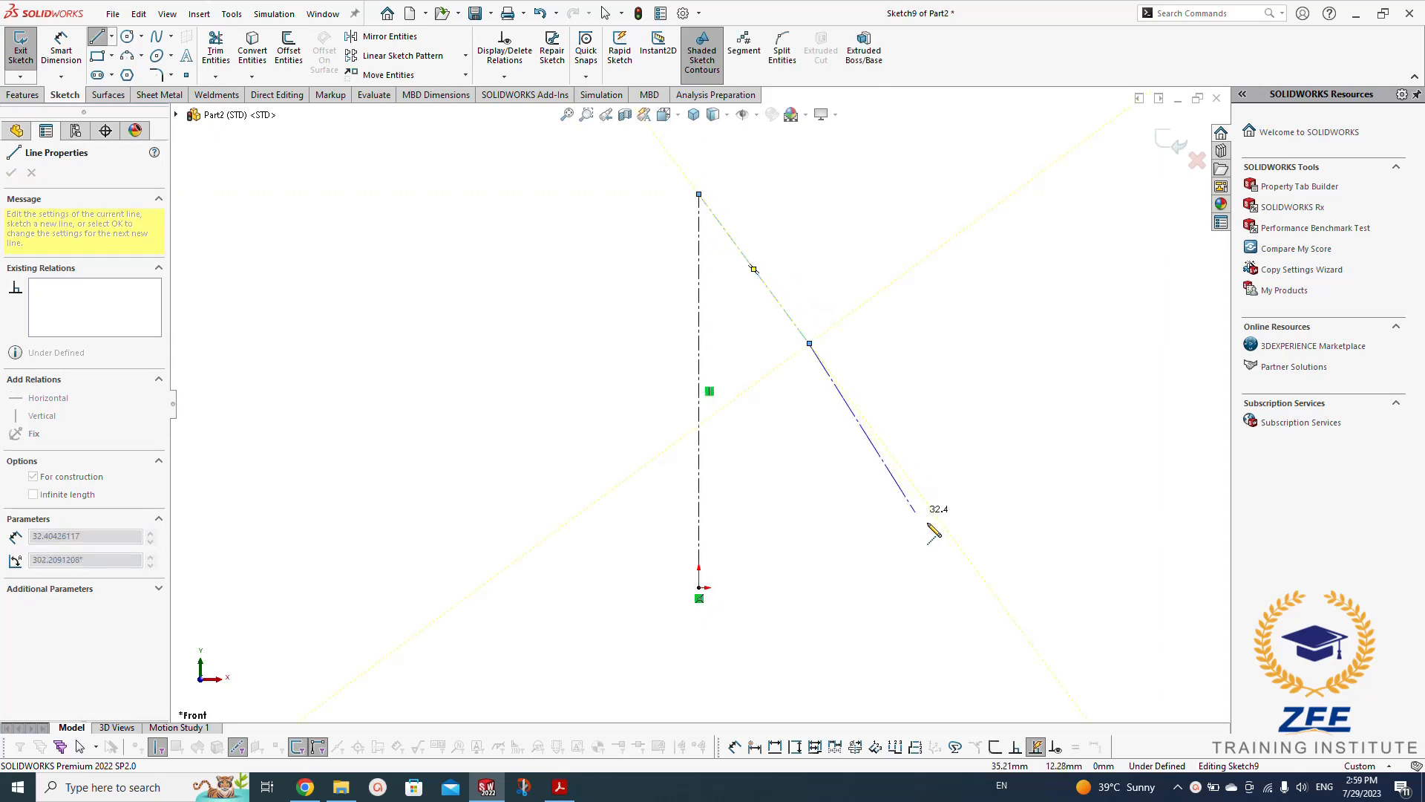
left_click(984, 580)
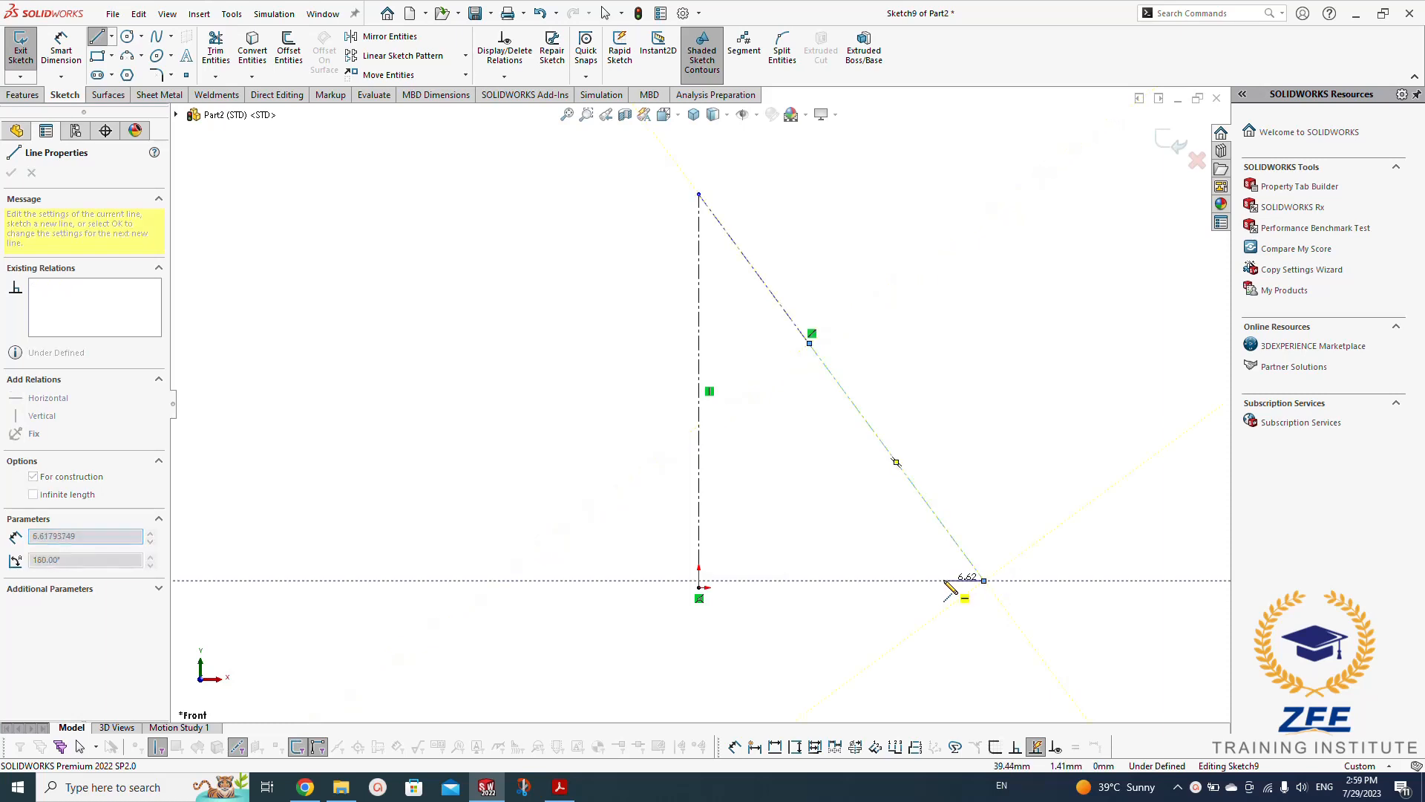
key("Escape")
left_click(945, 532)
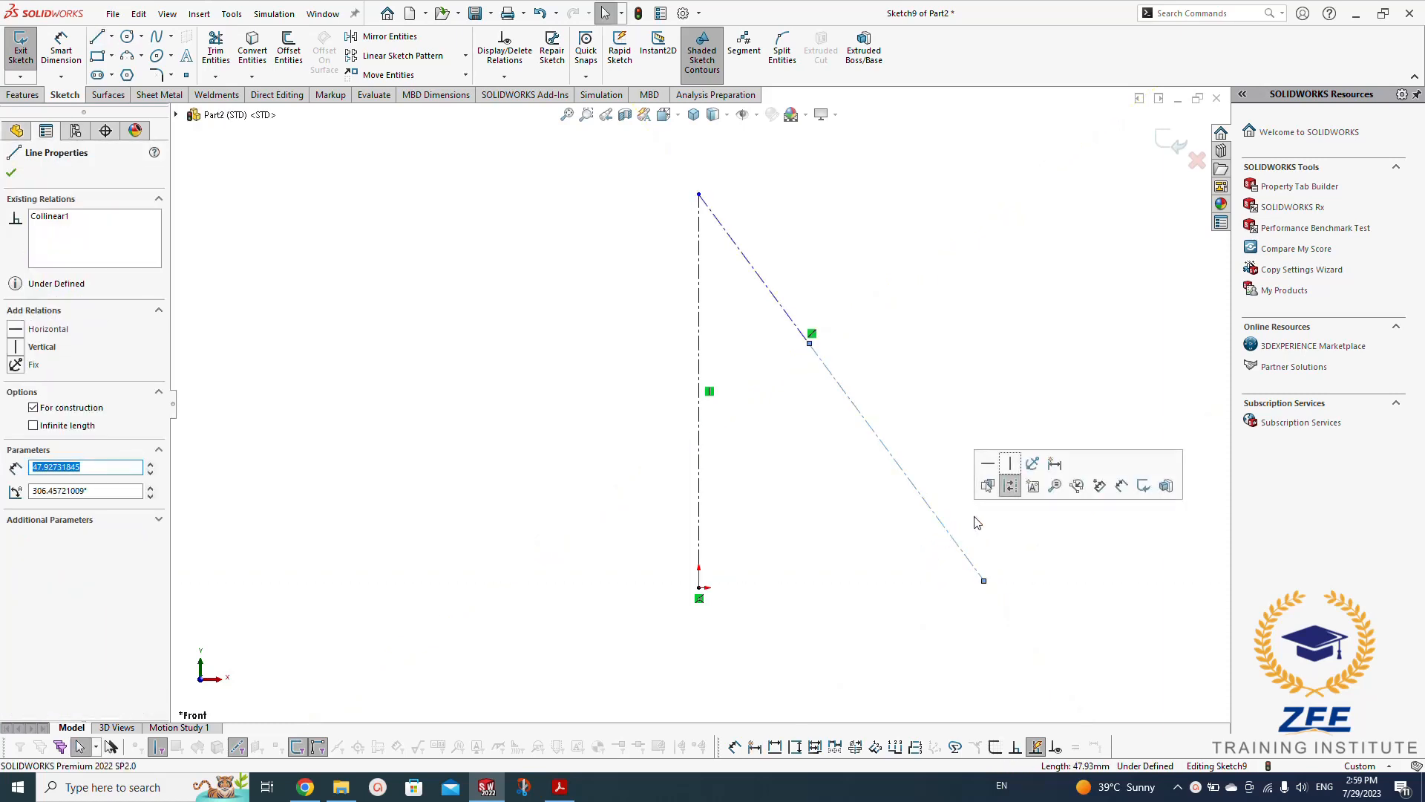
left_click(1010, 483)
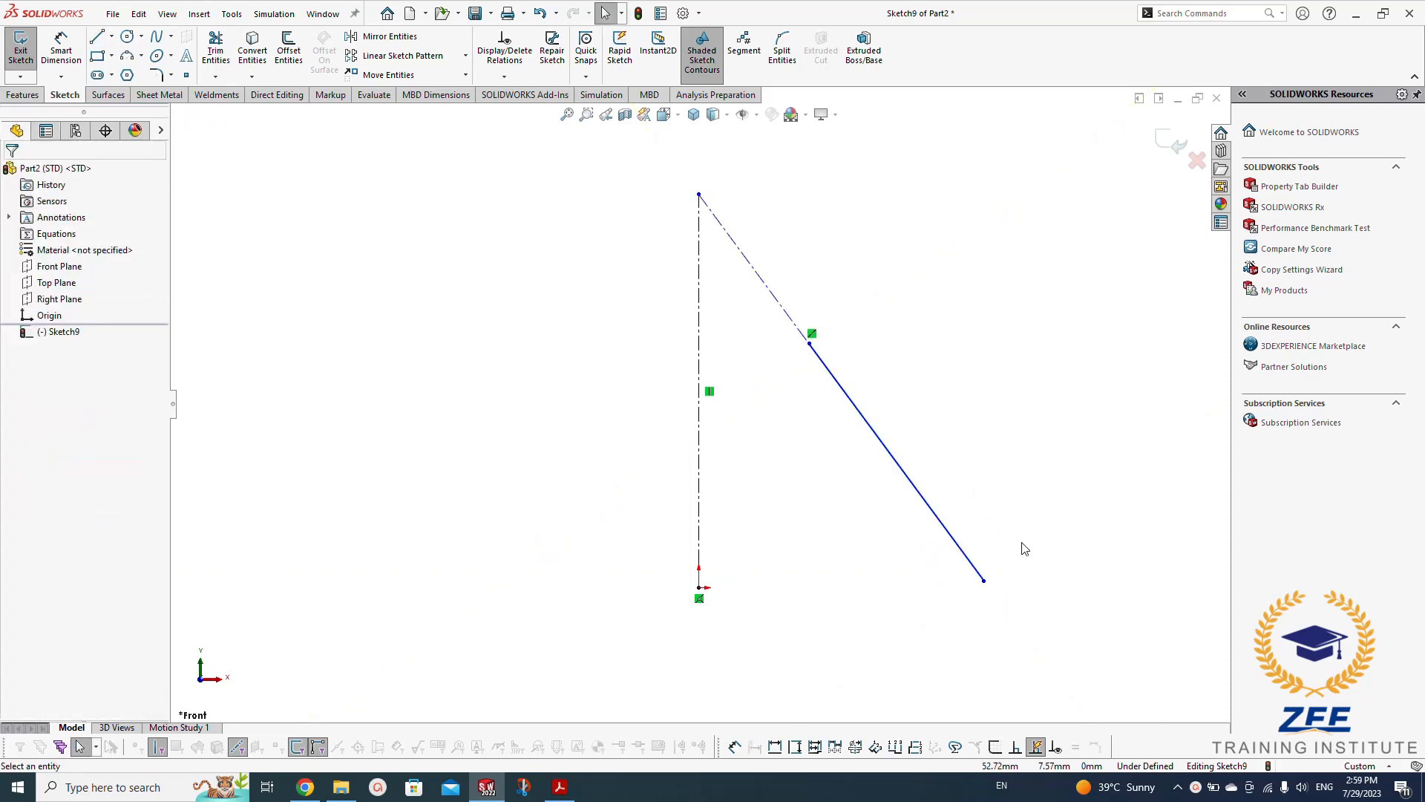
Add a horizontal relation between the slanted line's lower endpoint and the origin
left_click(984, 581)
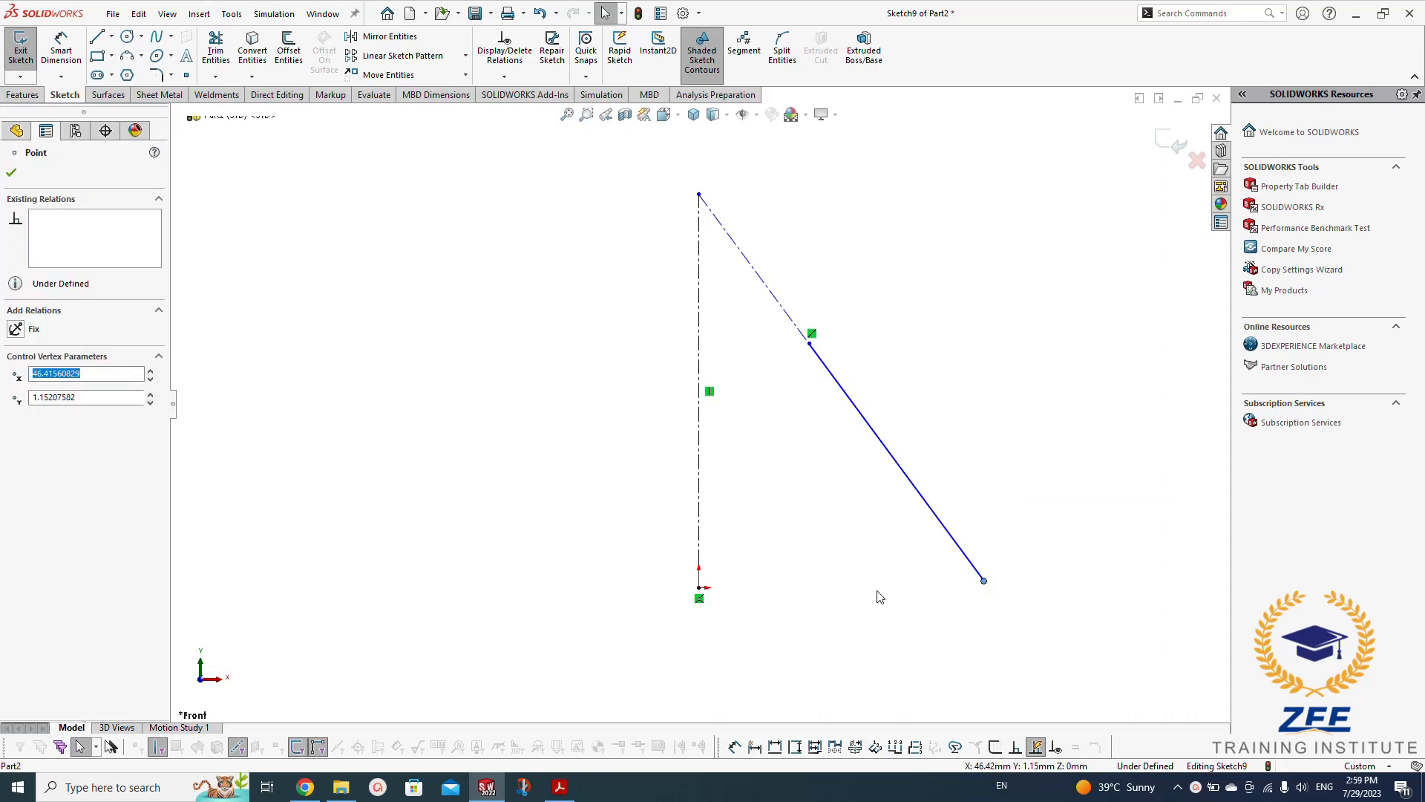
left_click(699, 588, "ctrl")
left_click(15, 413)
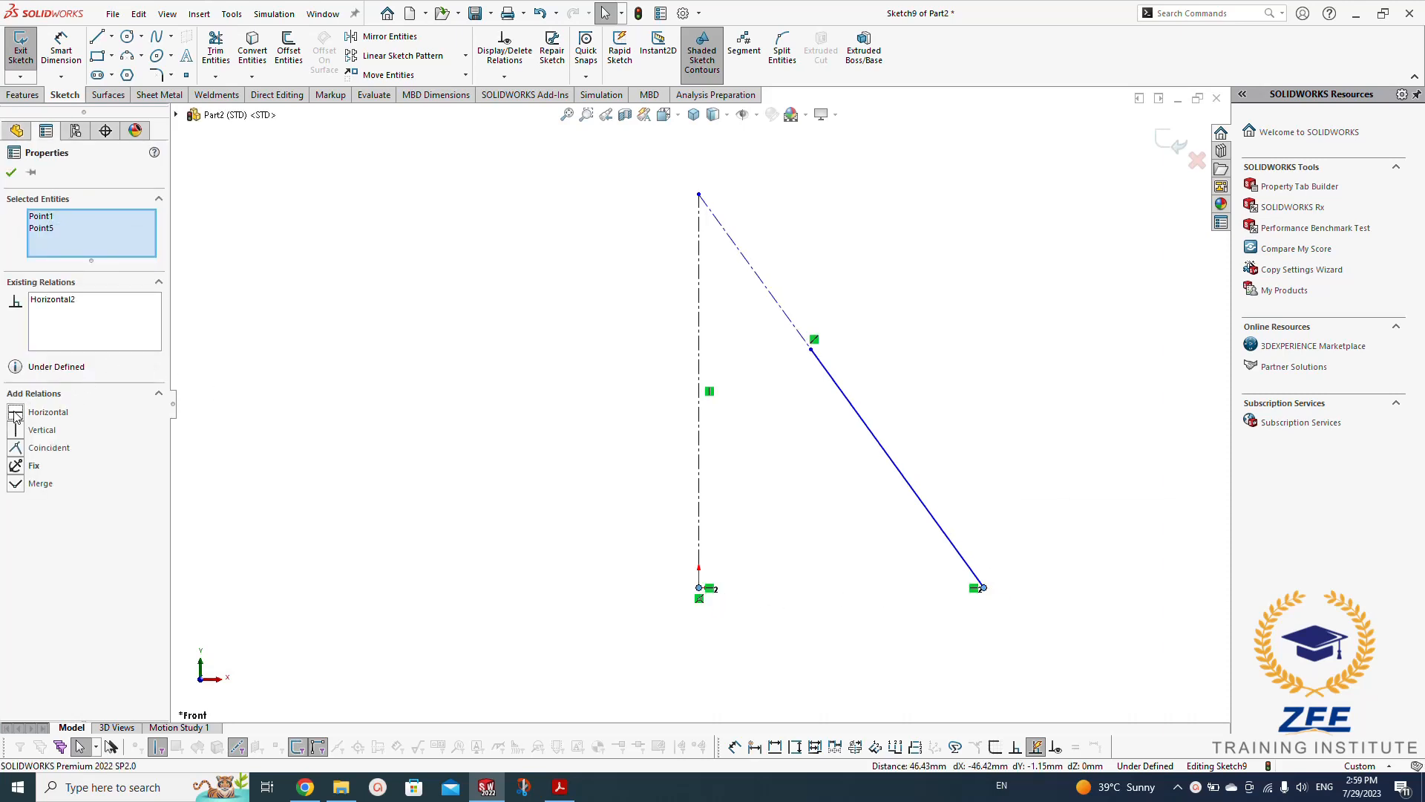
left_click(443, 523)
Dimension the vertical centerline's length as 100 mm
right_click_drag(507, 504, 473, 261)
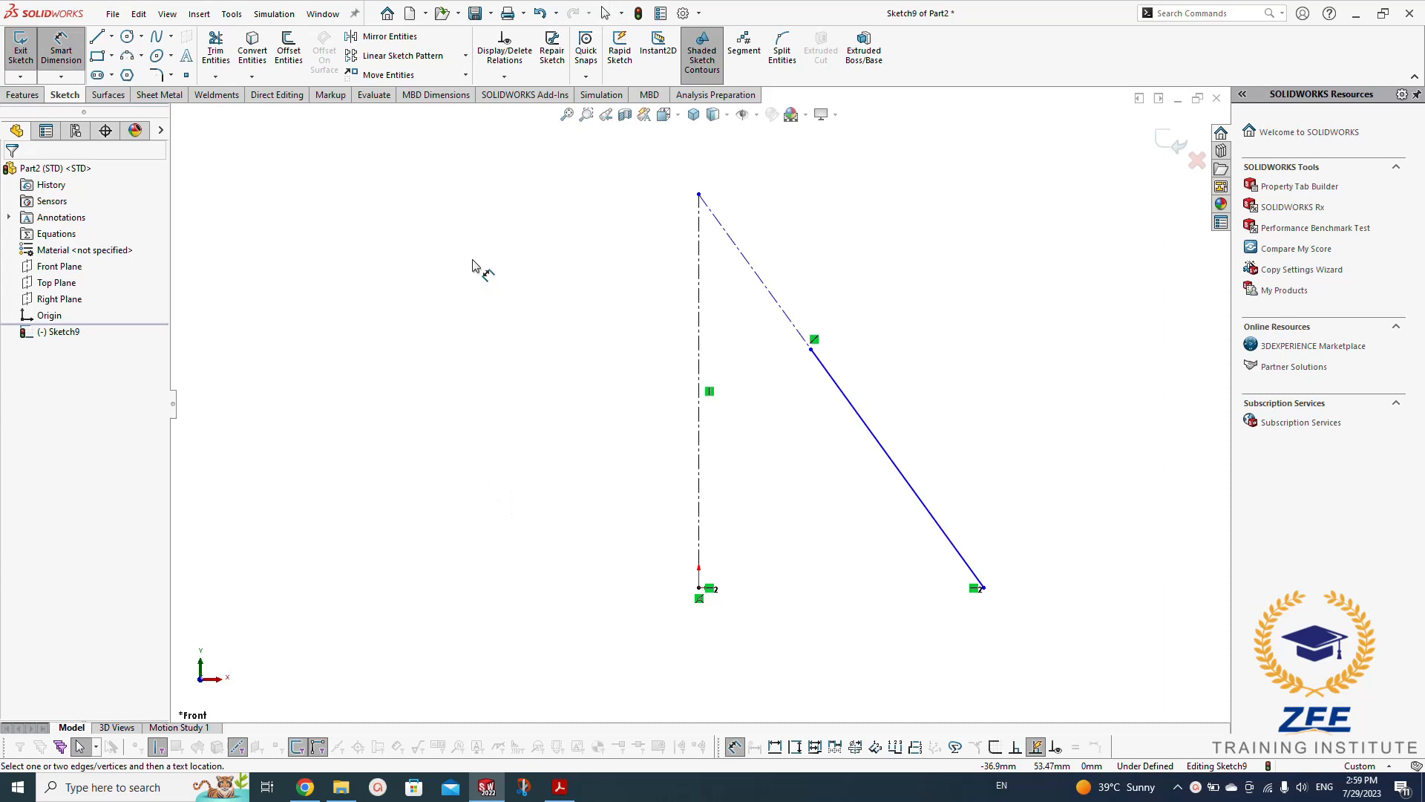
left_click(700, 306)
left_click(586, 338)
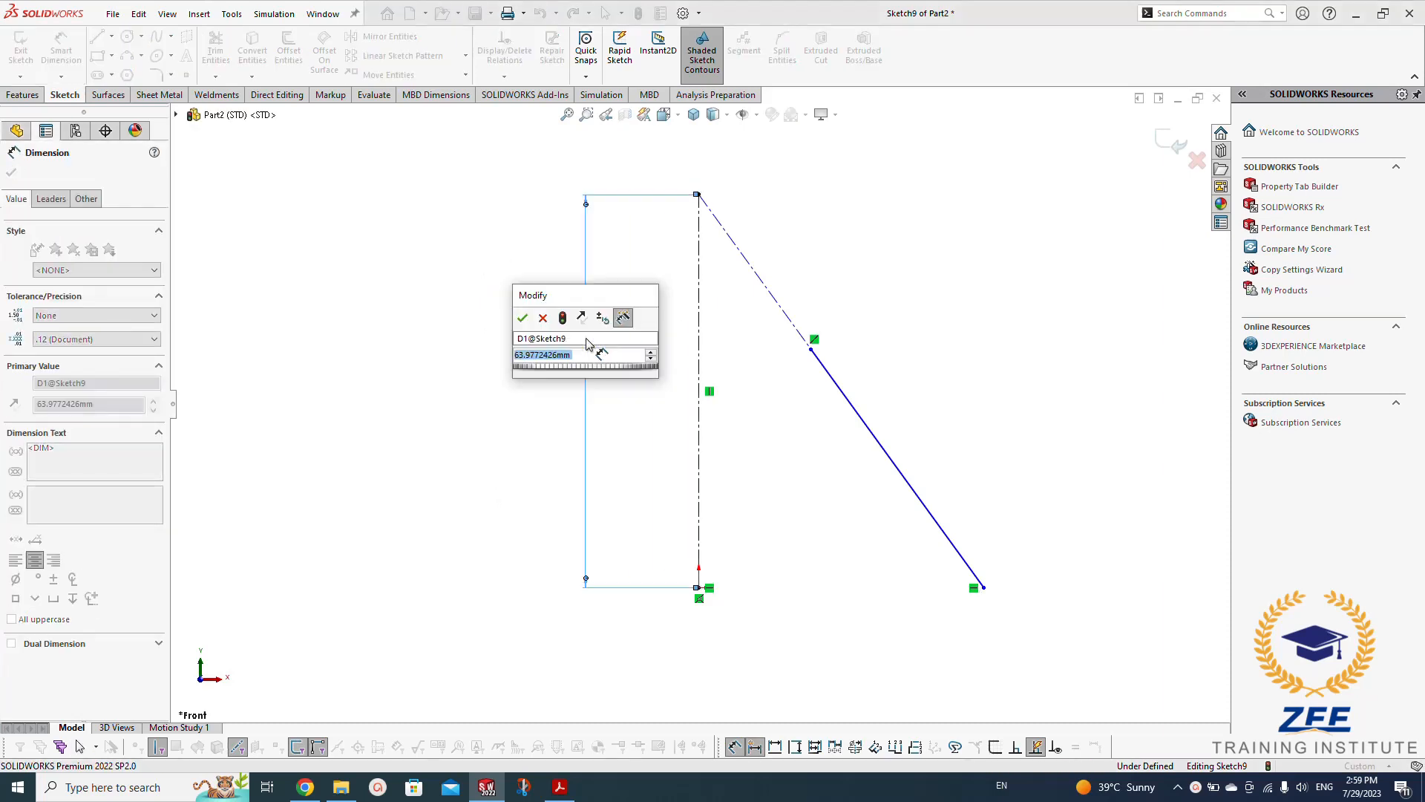
type("100")
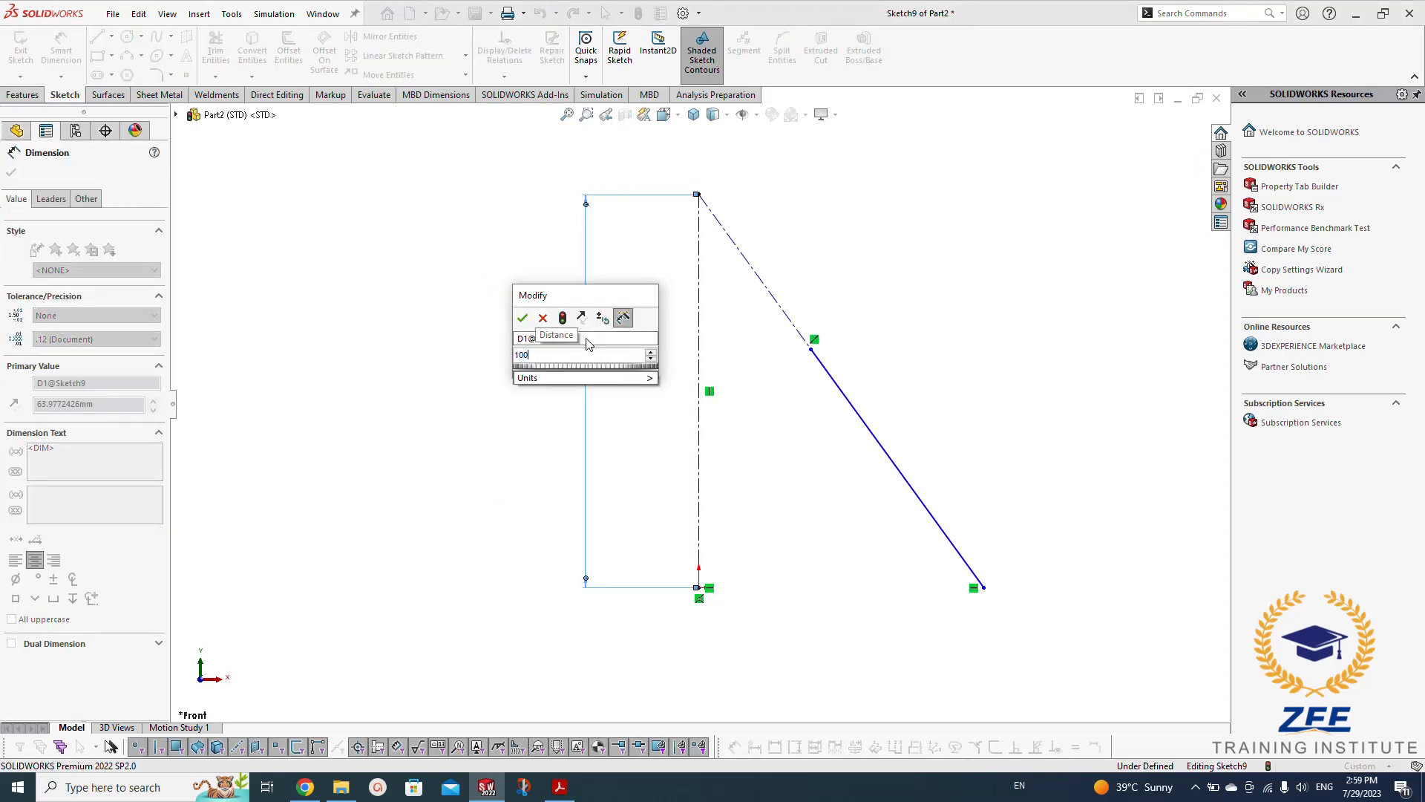
key("Return")
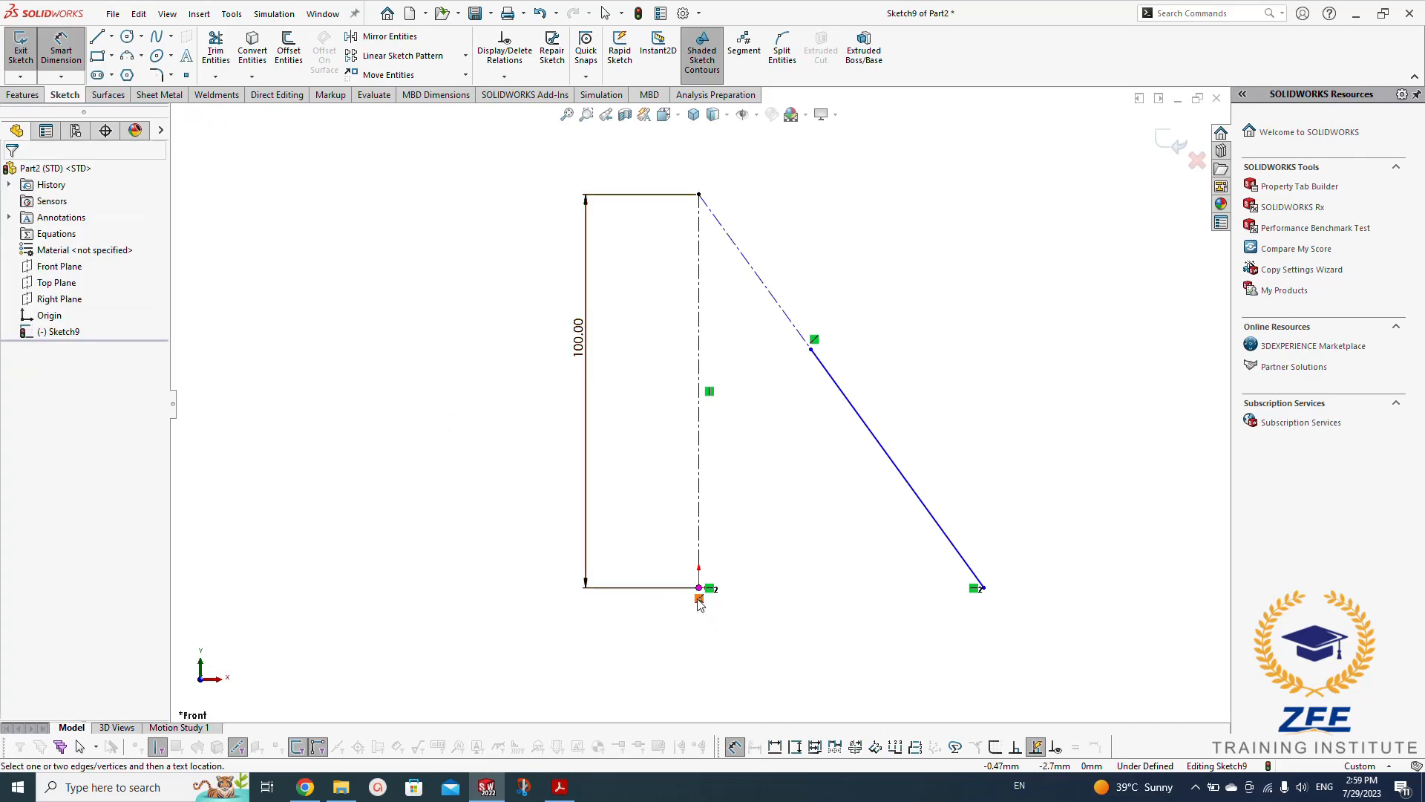
left_click(700, 589)
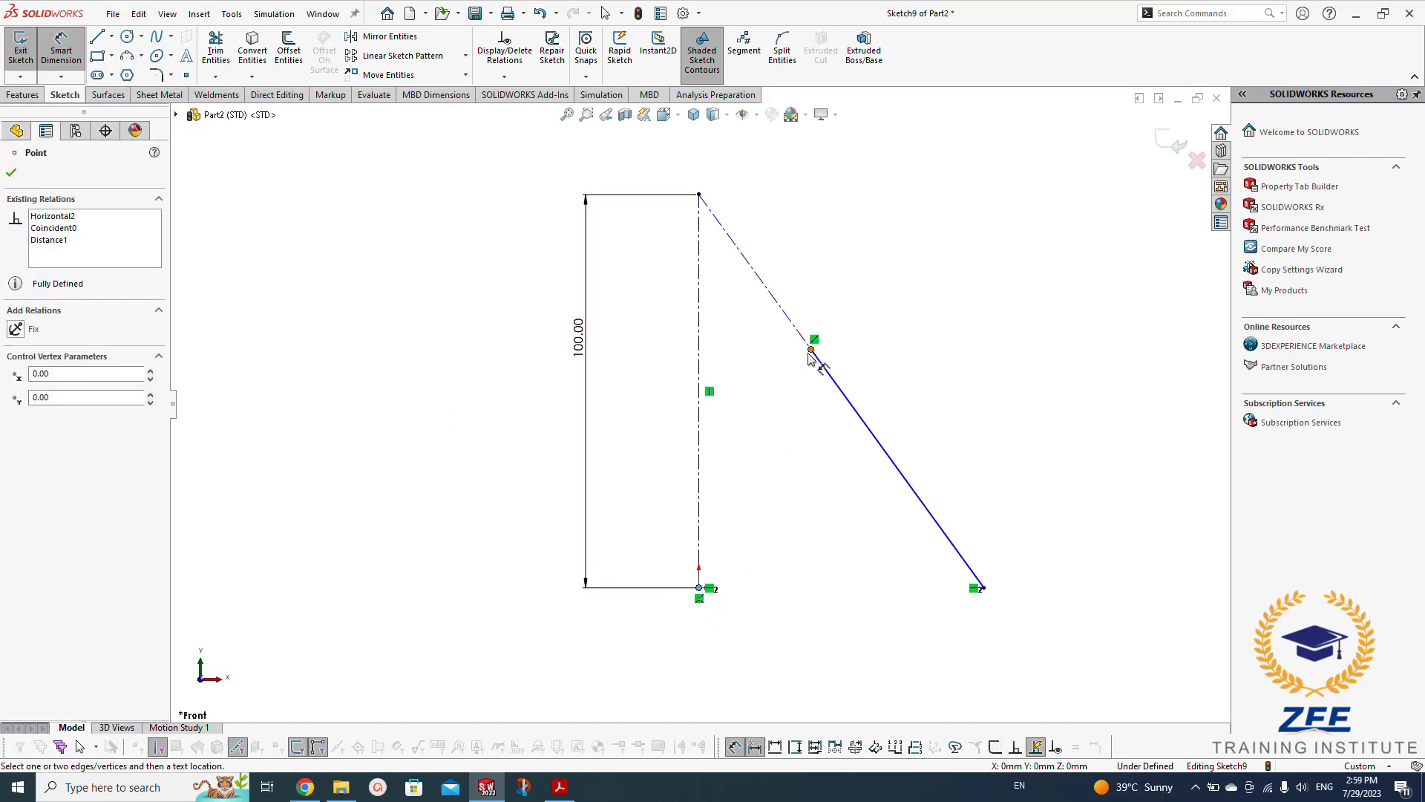
left_click(811, 351)
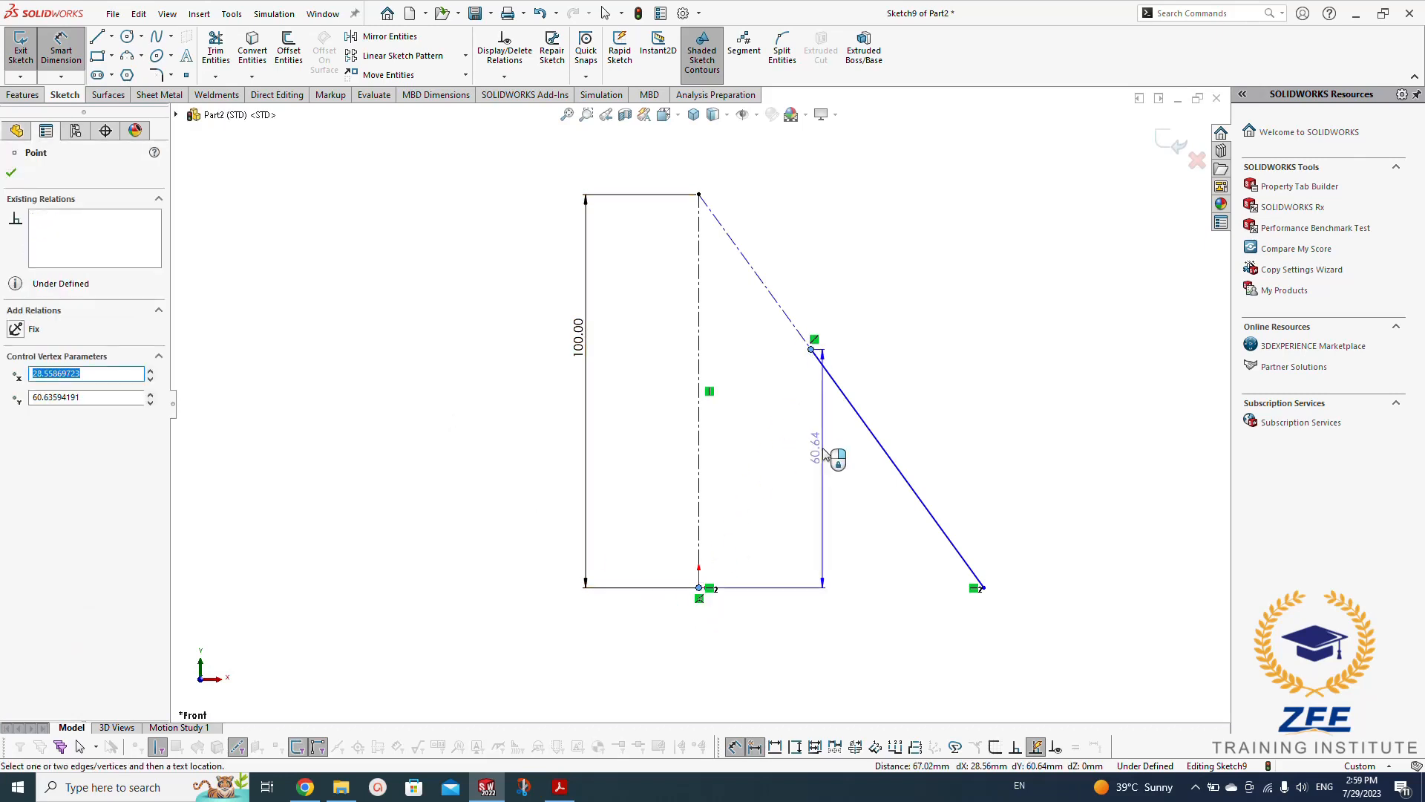
key("Escape")
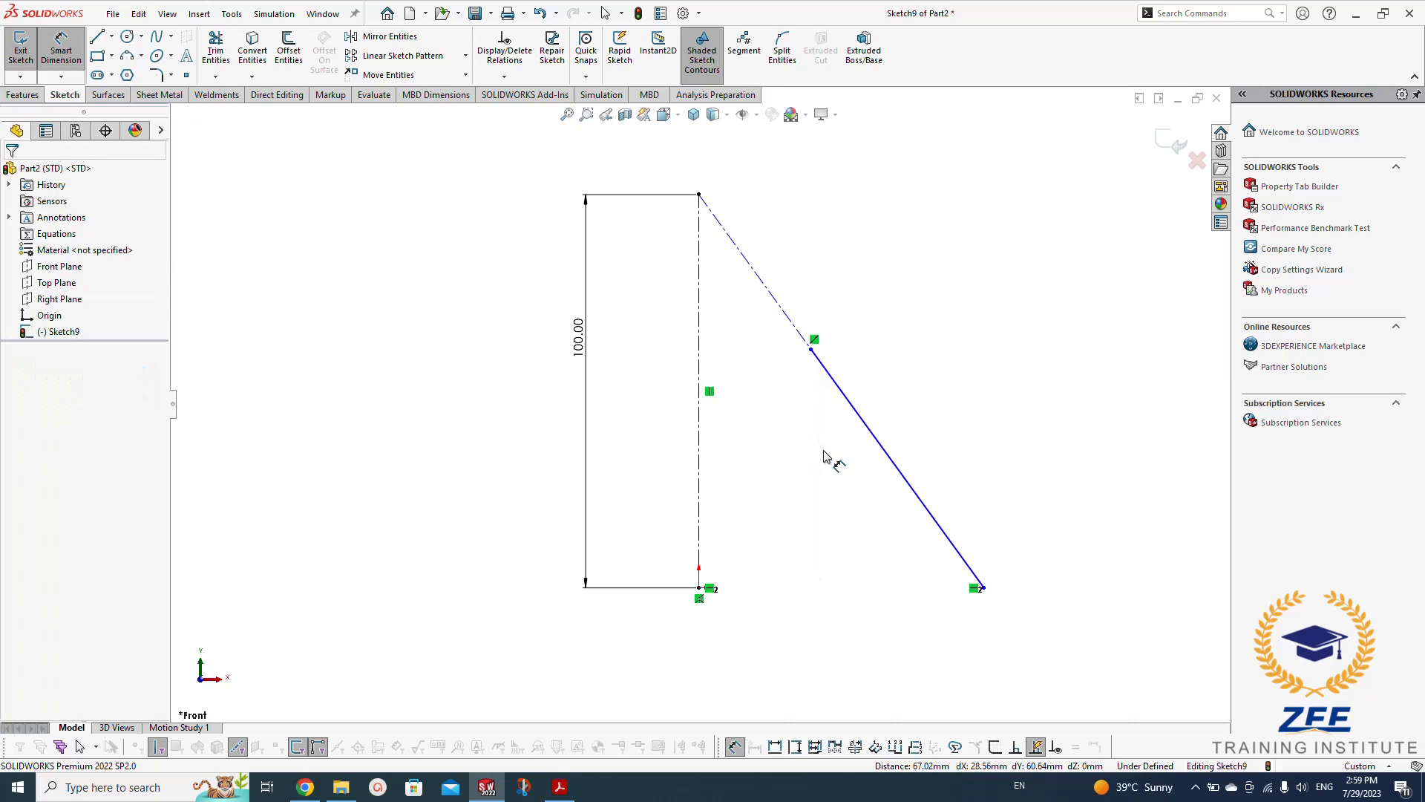
Dimension the vertical height of the solid slanted line as 60 mm
left_click(851, 413)
left_click(1067, 438)
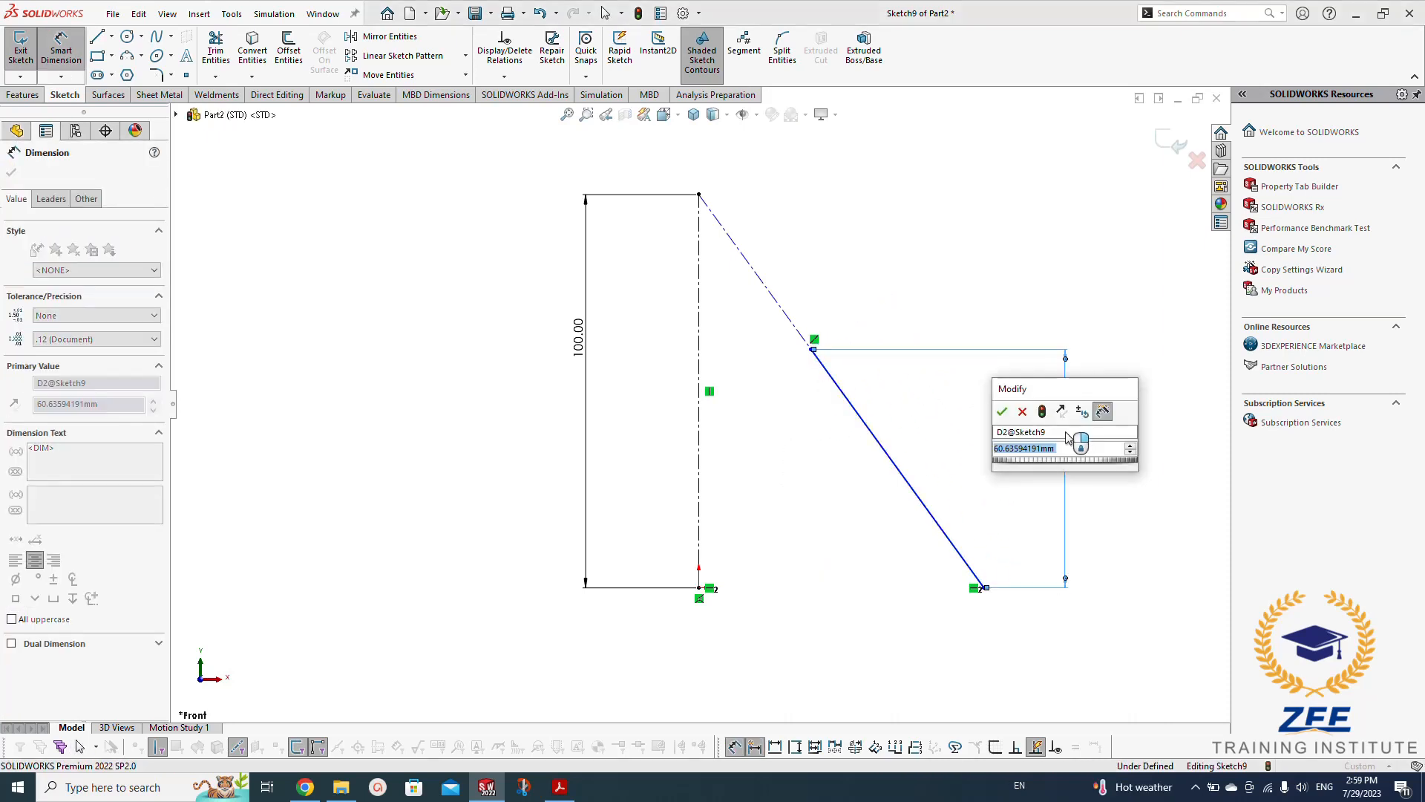
type("60")
key("Return")
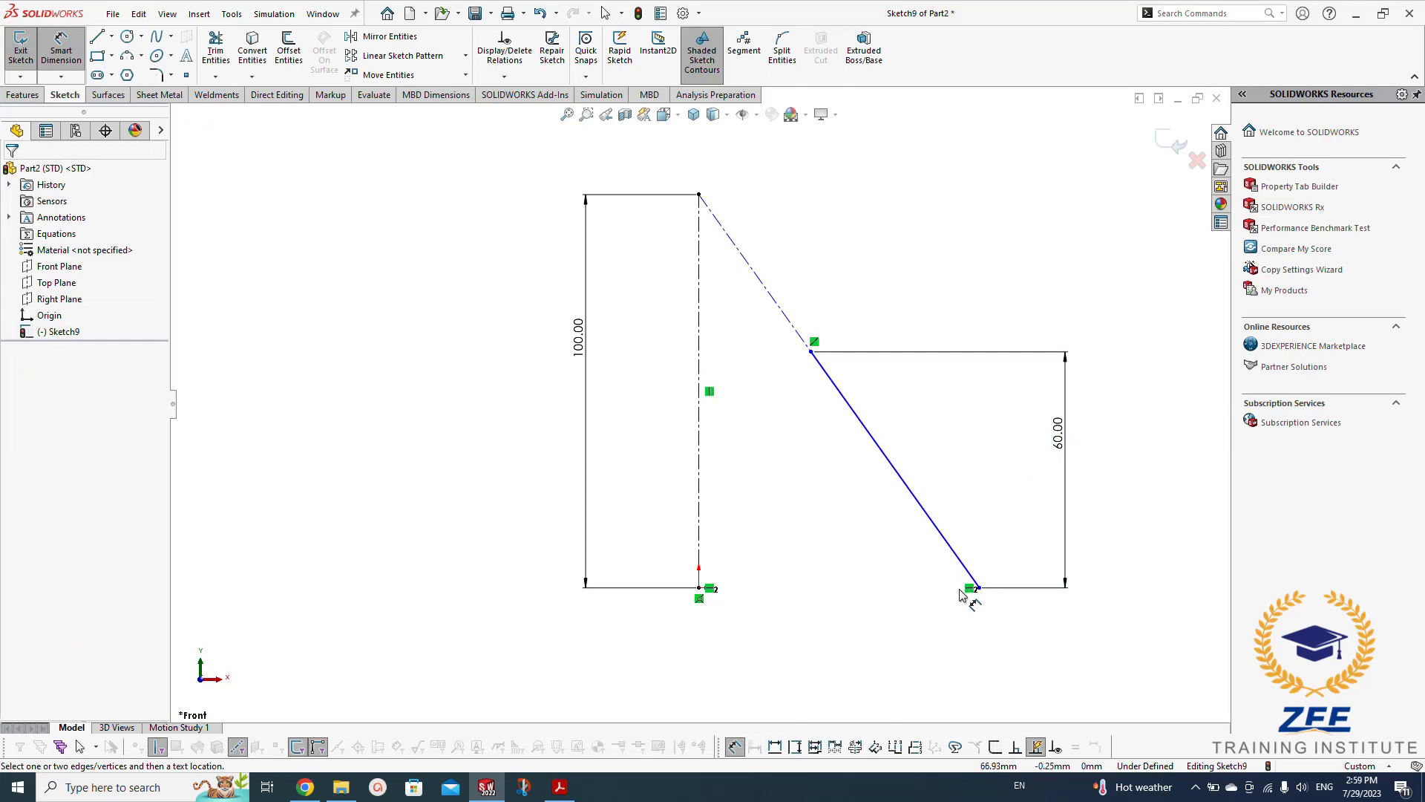
Add a 60 mm diameter dimension across the centerline from the slanted line's lower endpoint
left_click(975, 588)
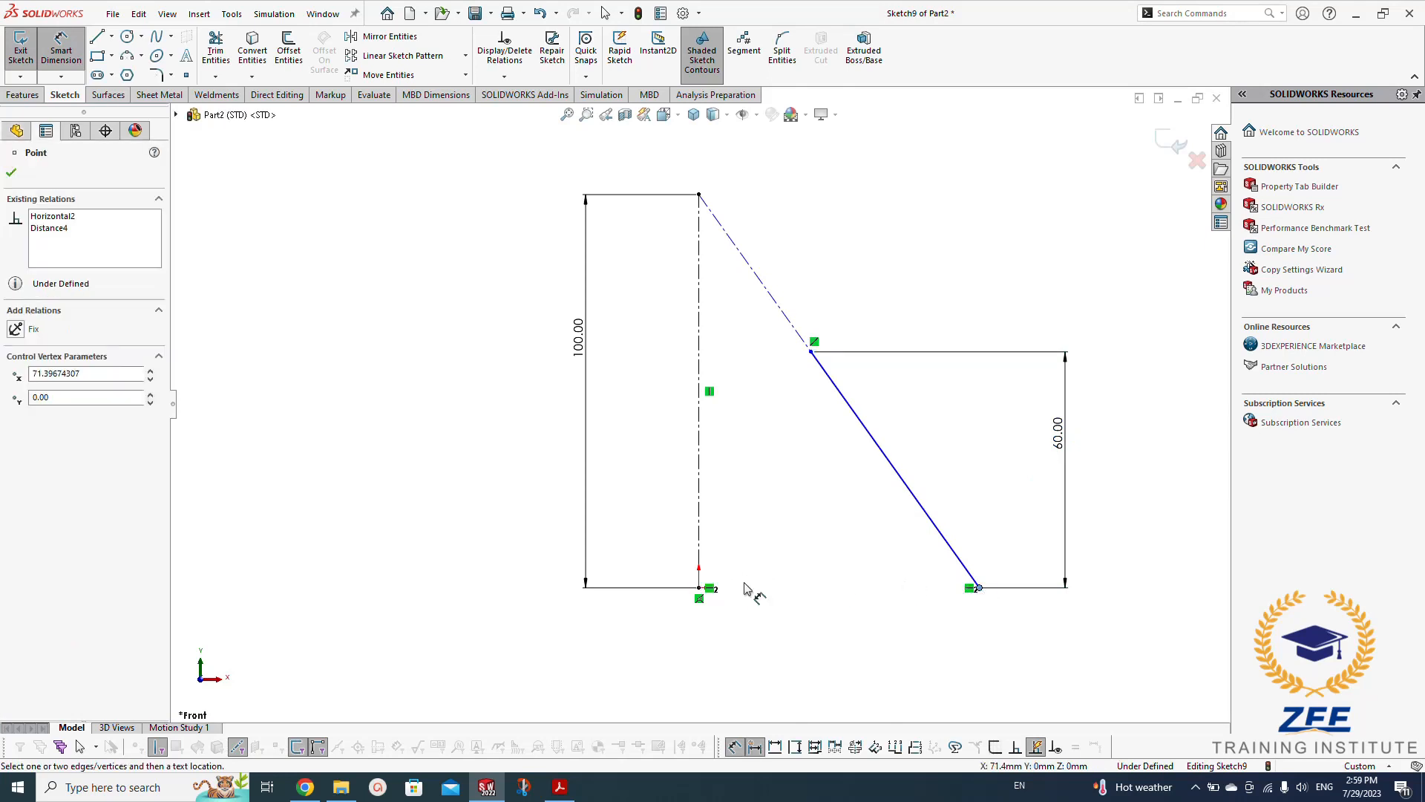
left_click(700, 590)
key("Escape")
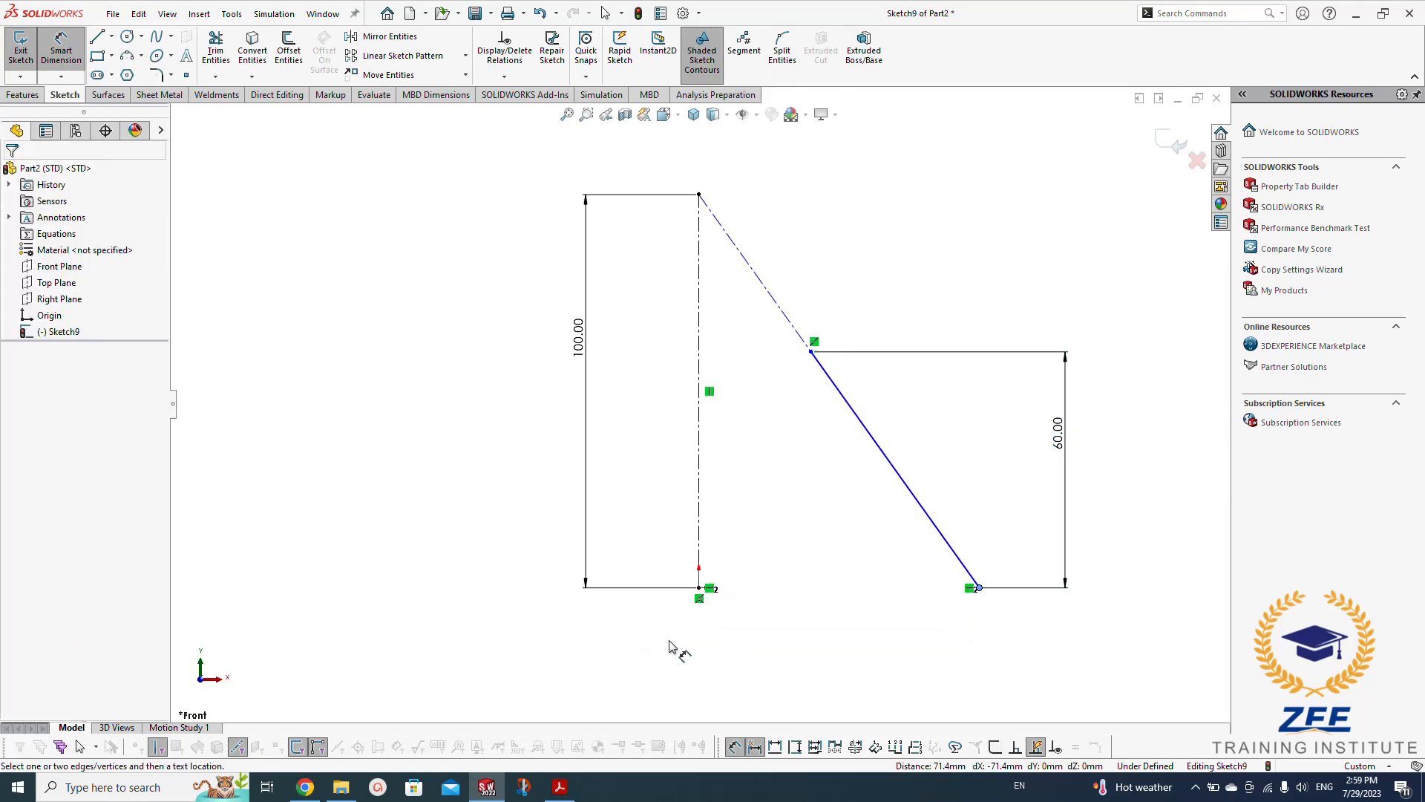
left_click(699, 541)
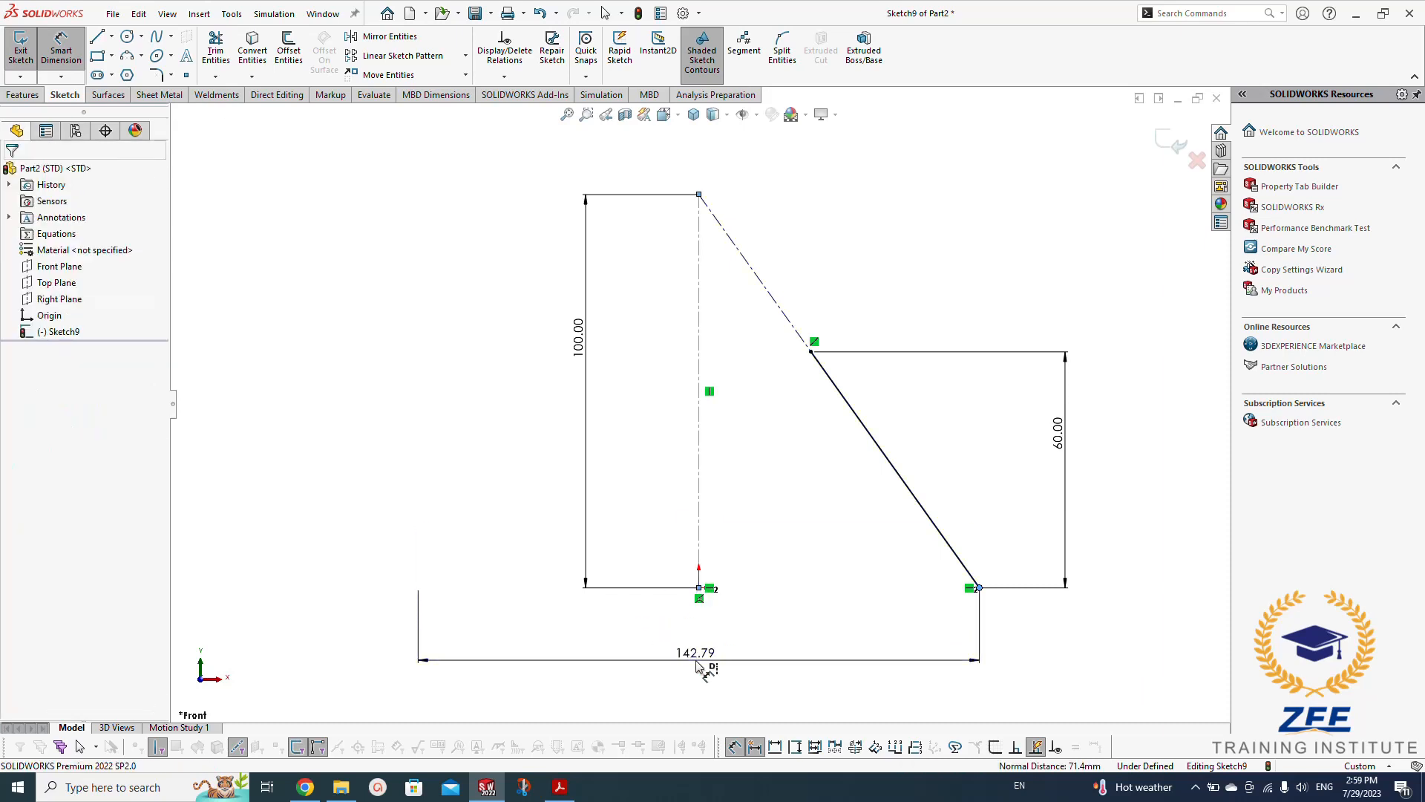
left_click(698, 660)
type("60")
key("Return")
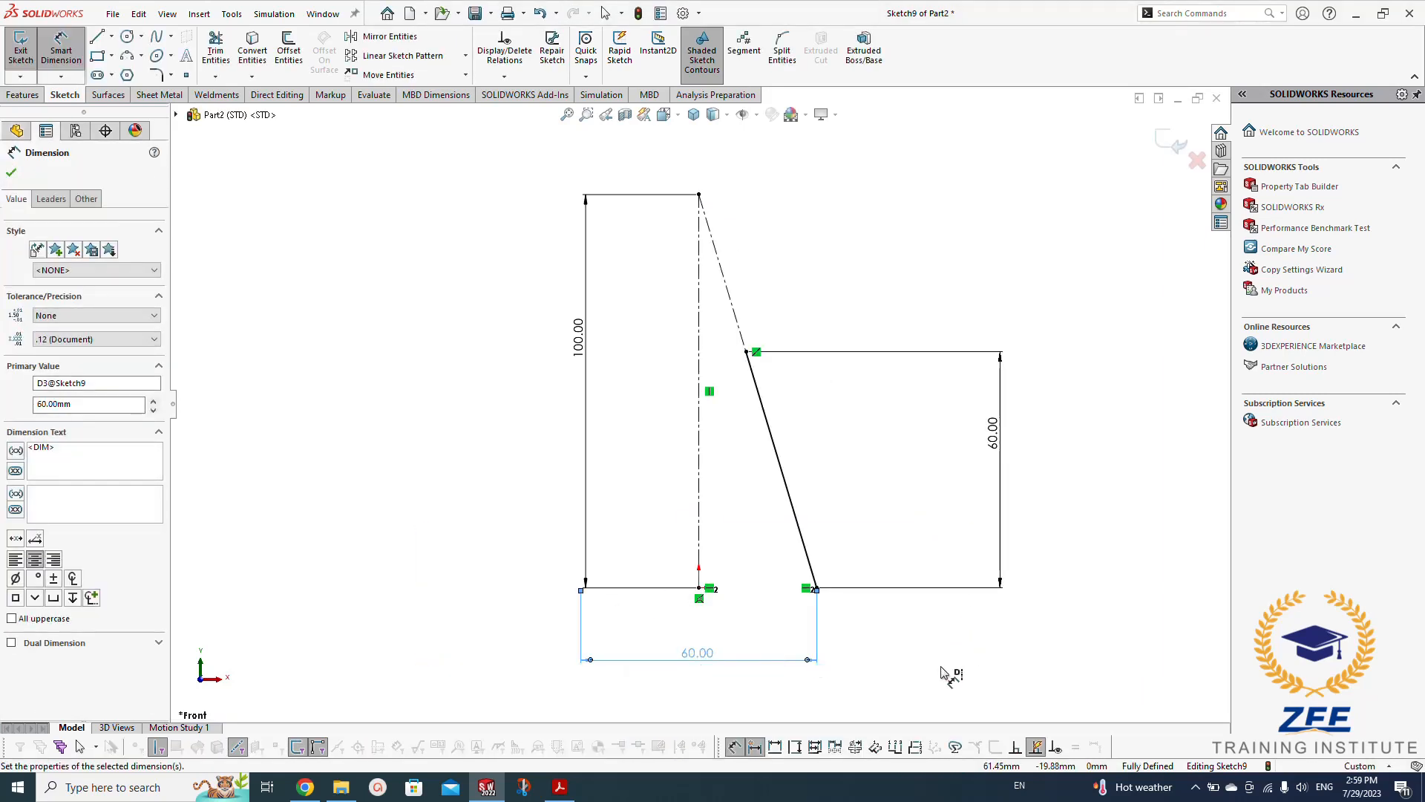
key("Escape")
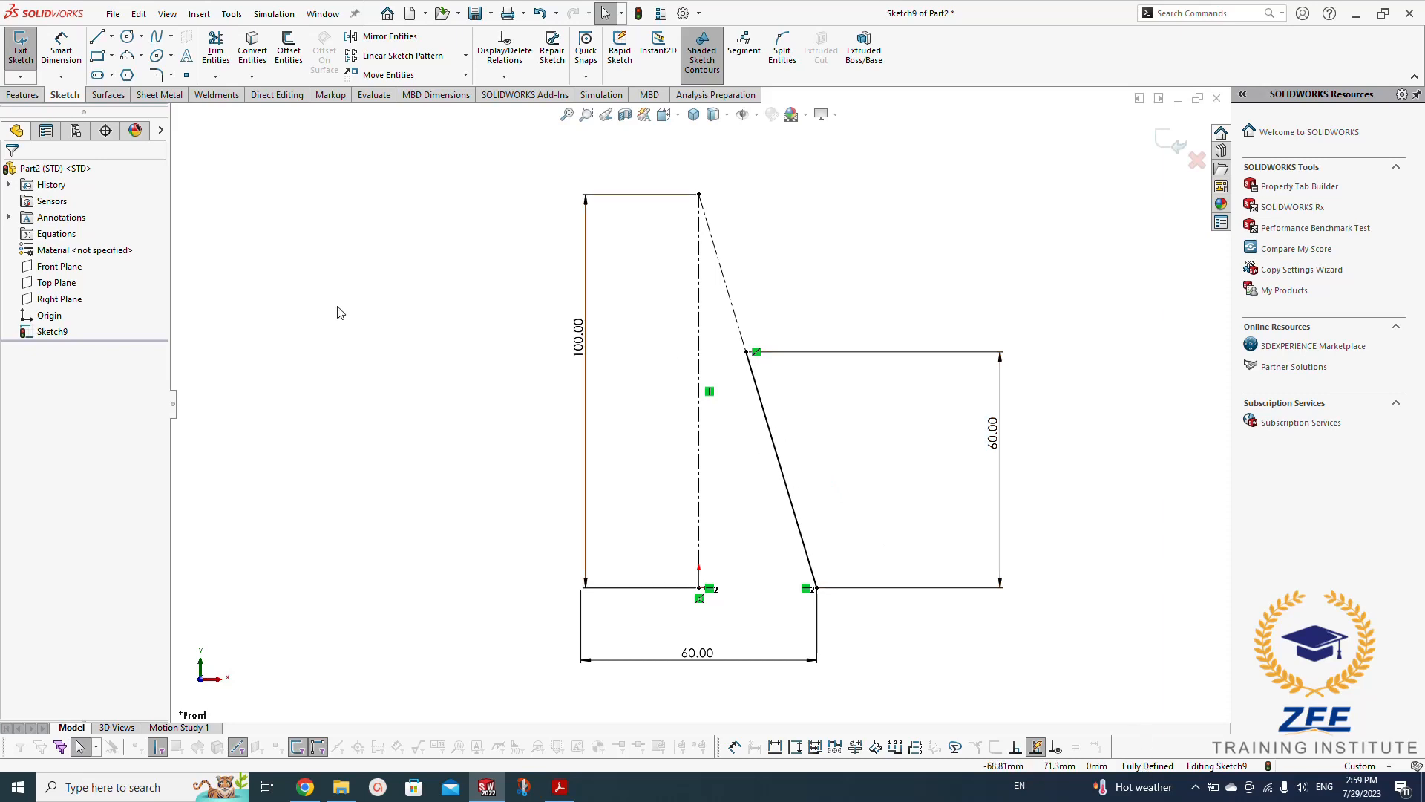
Set up a thin-feature revolve of the open slanted profile with the vertical centerline as the axis of revolution
left_click(23, 95)
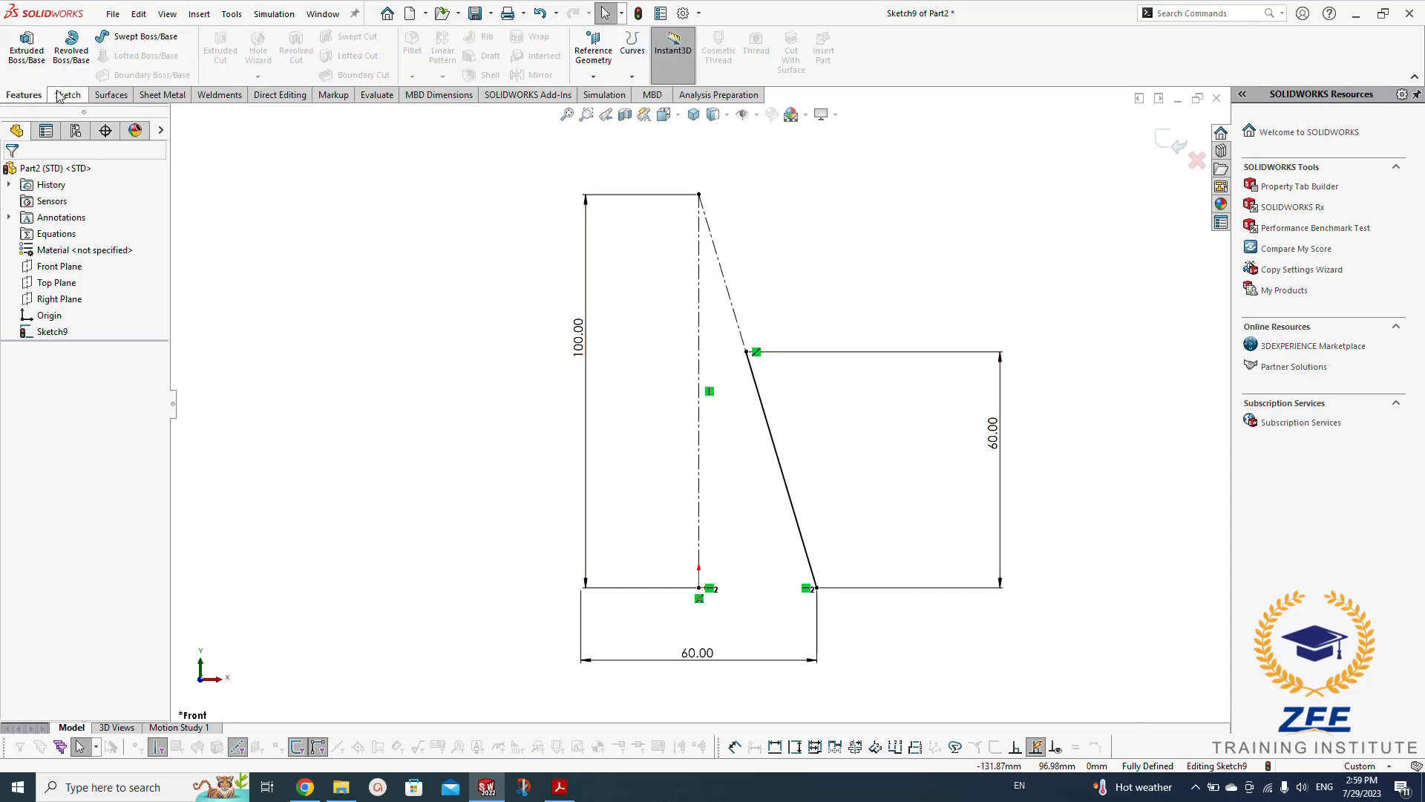
left_click(67, 54)
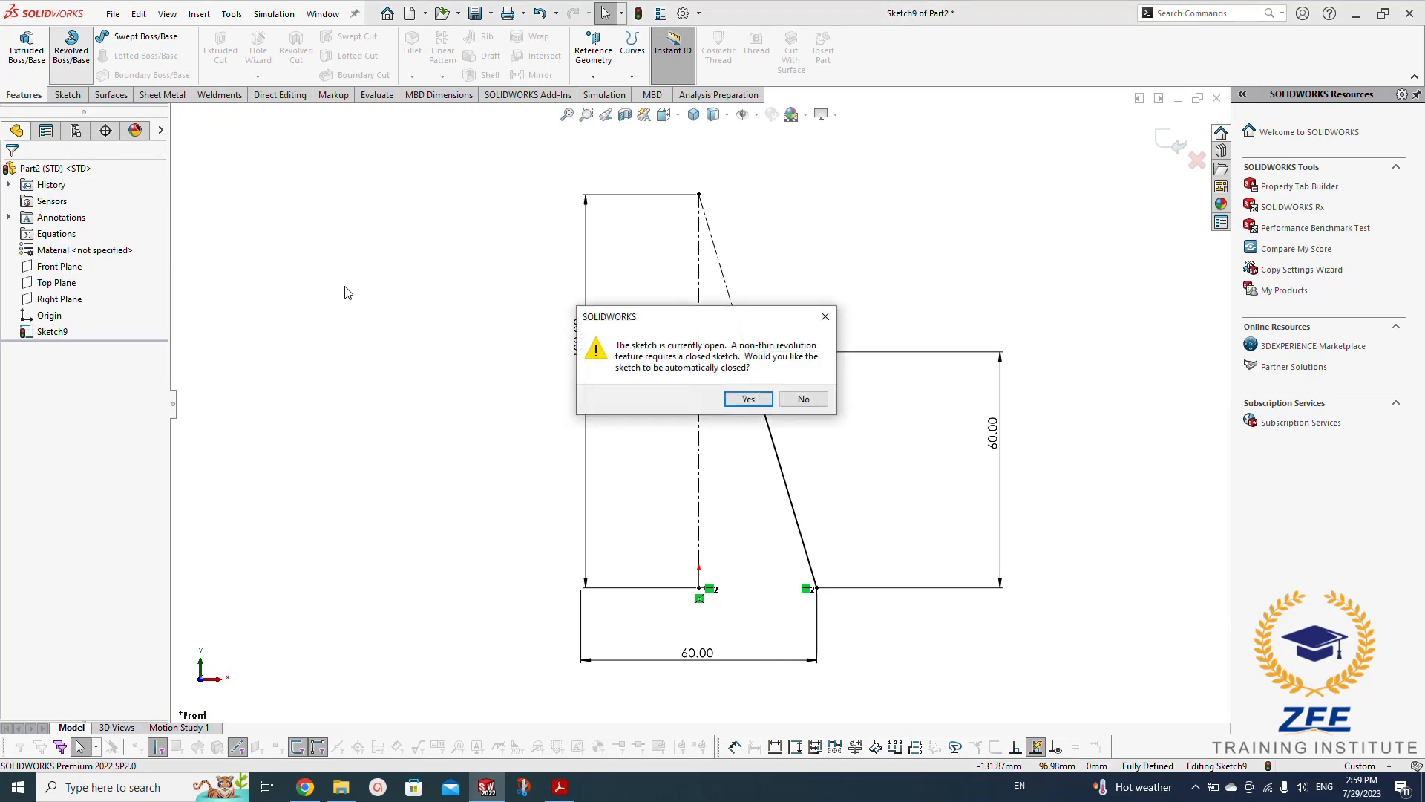
left_click(741, 402)
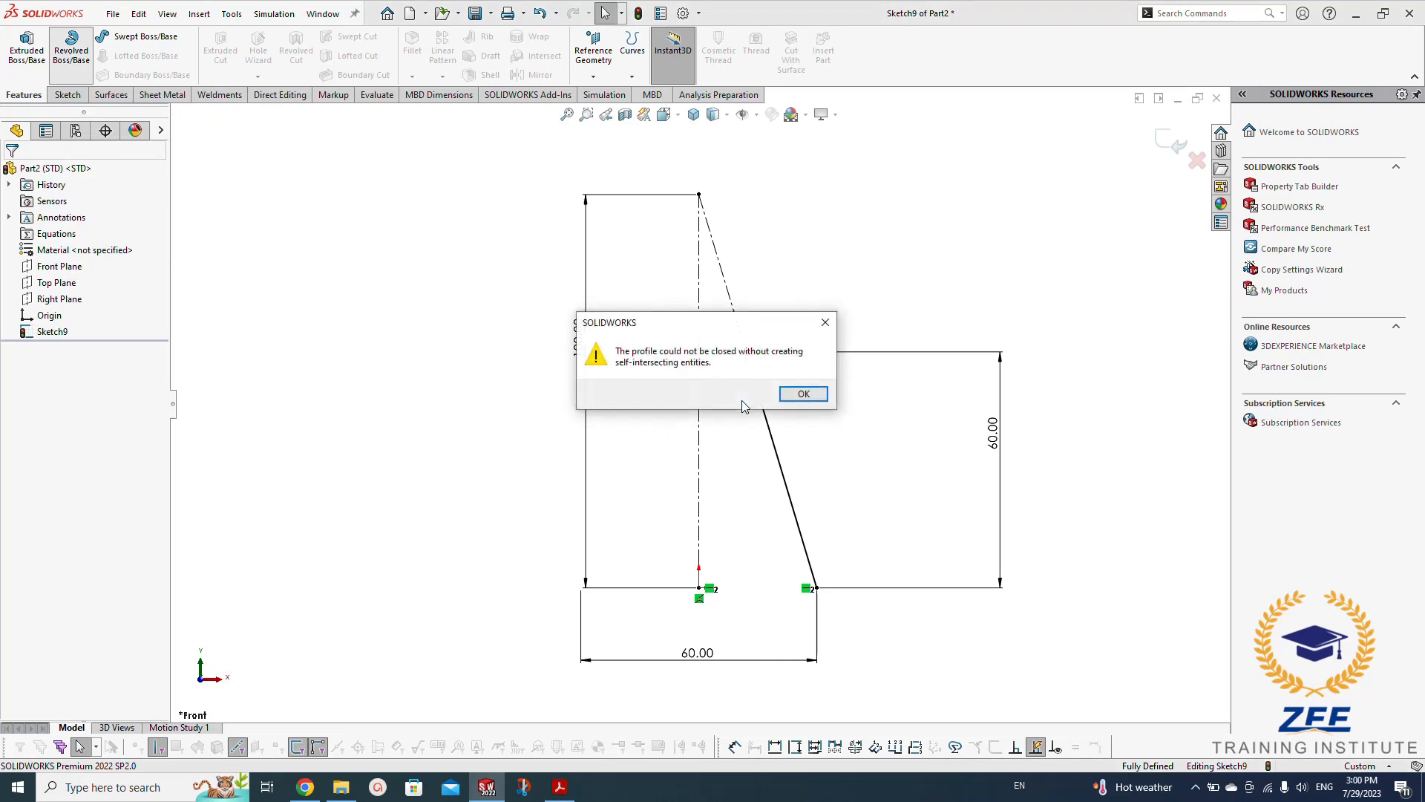
left_click(803, 394)
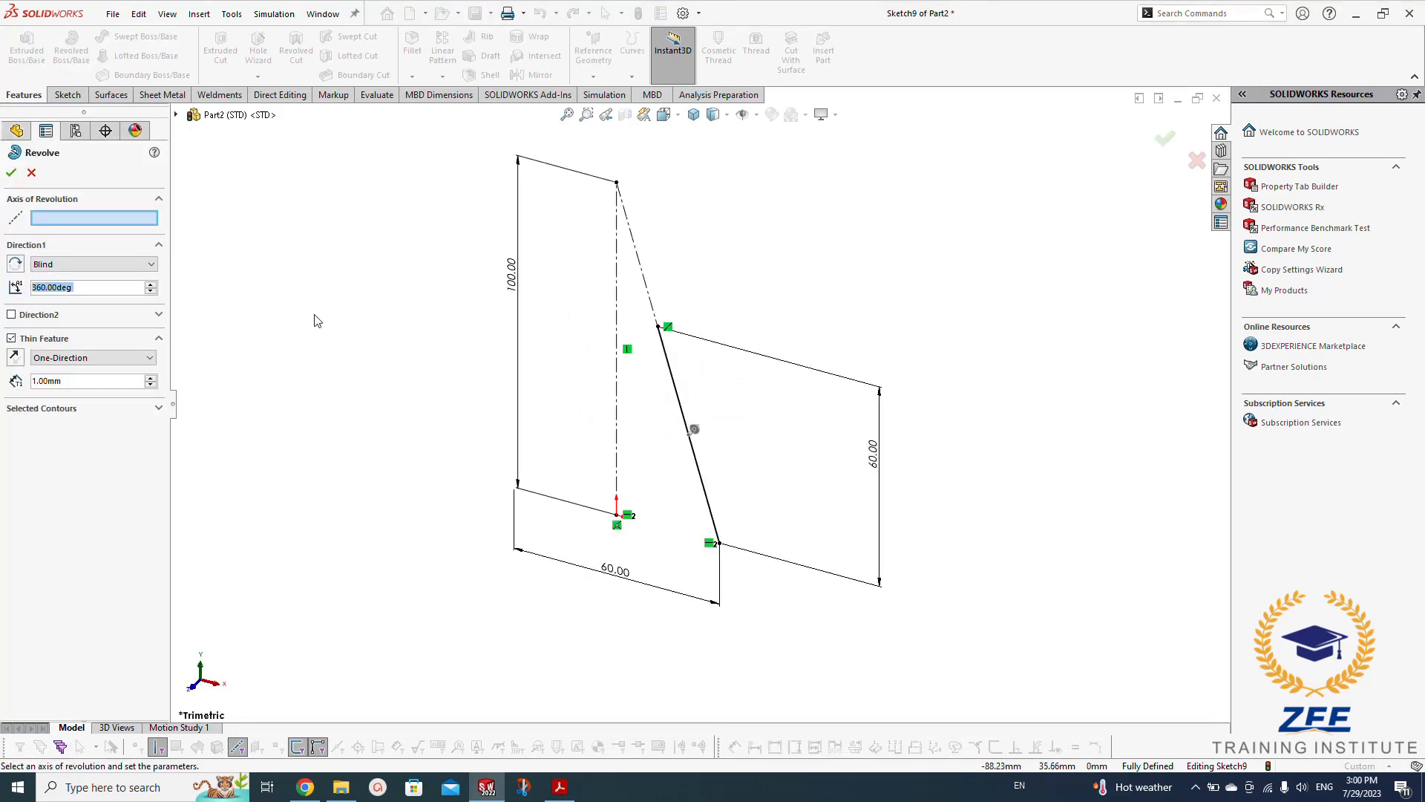
left_click(72, 216)
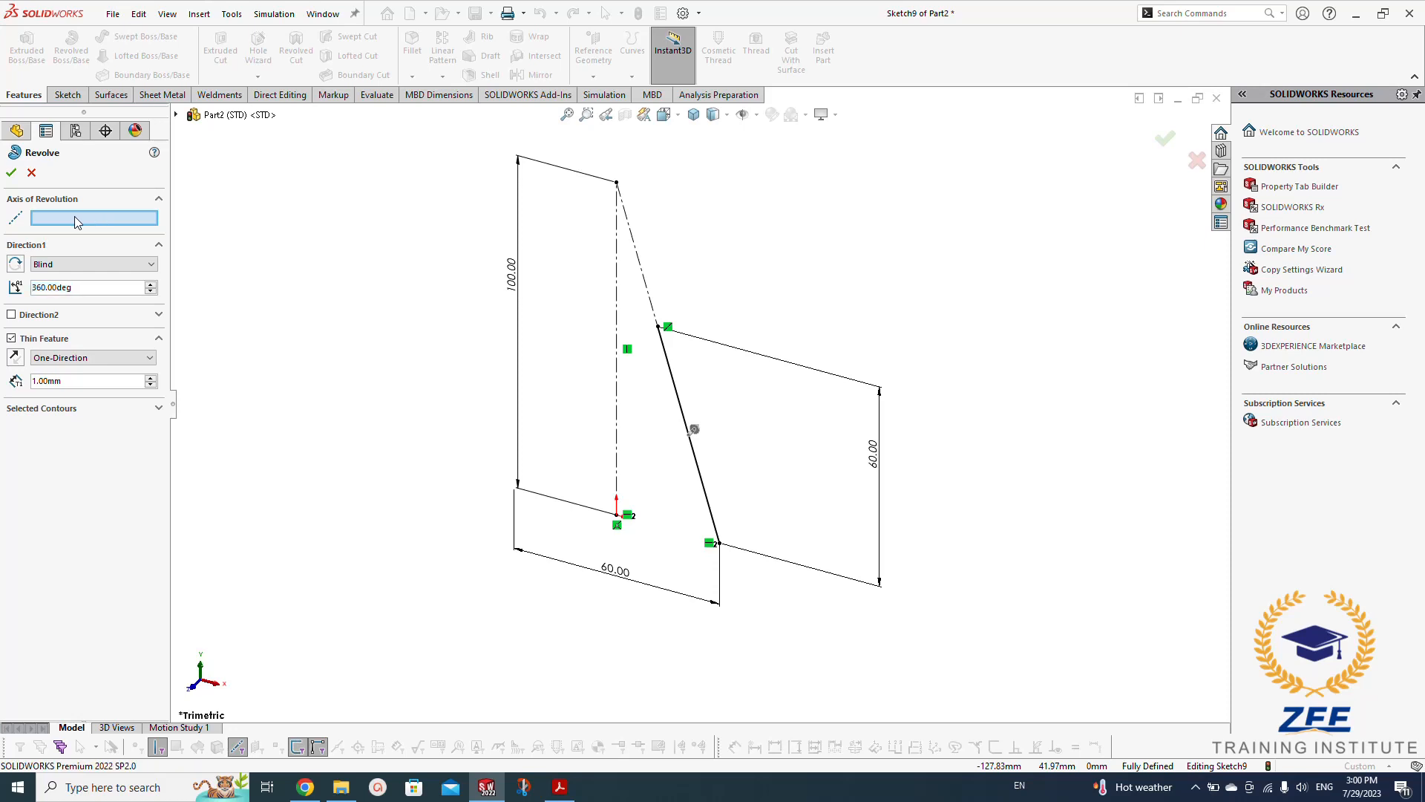
left_click(617, 271)
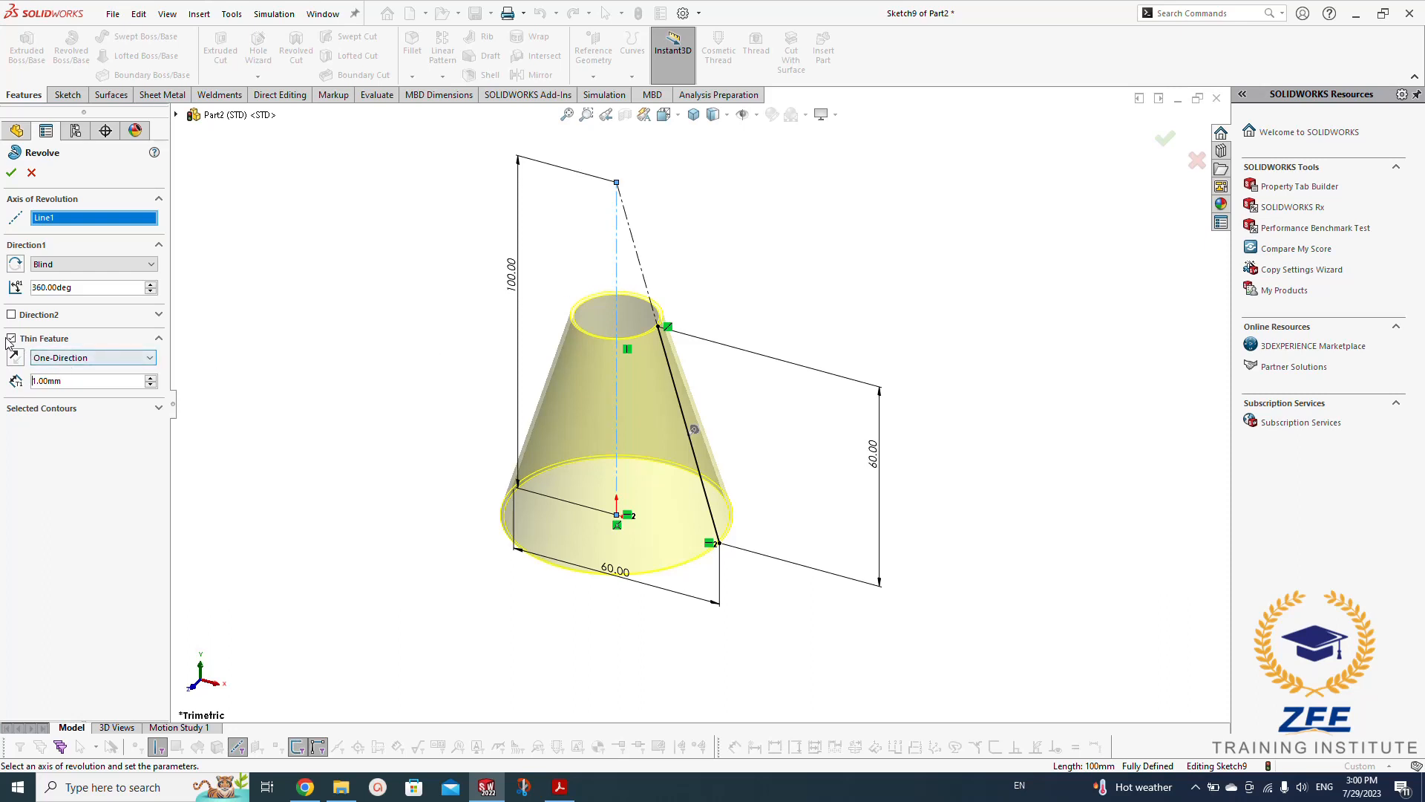
Set the revolve's Direction 1 angle to 359 degrees
left_click(85, 289)
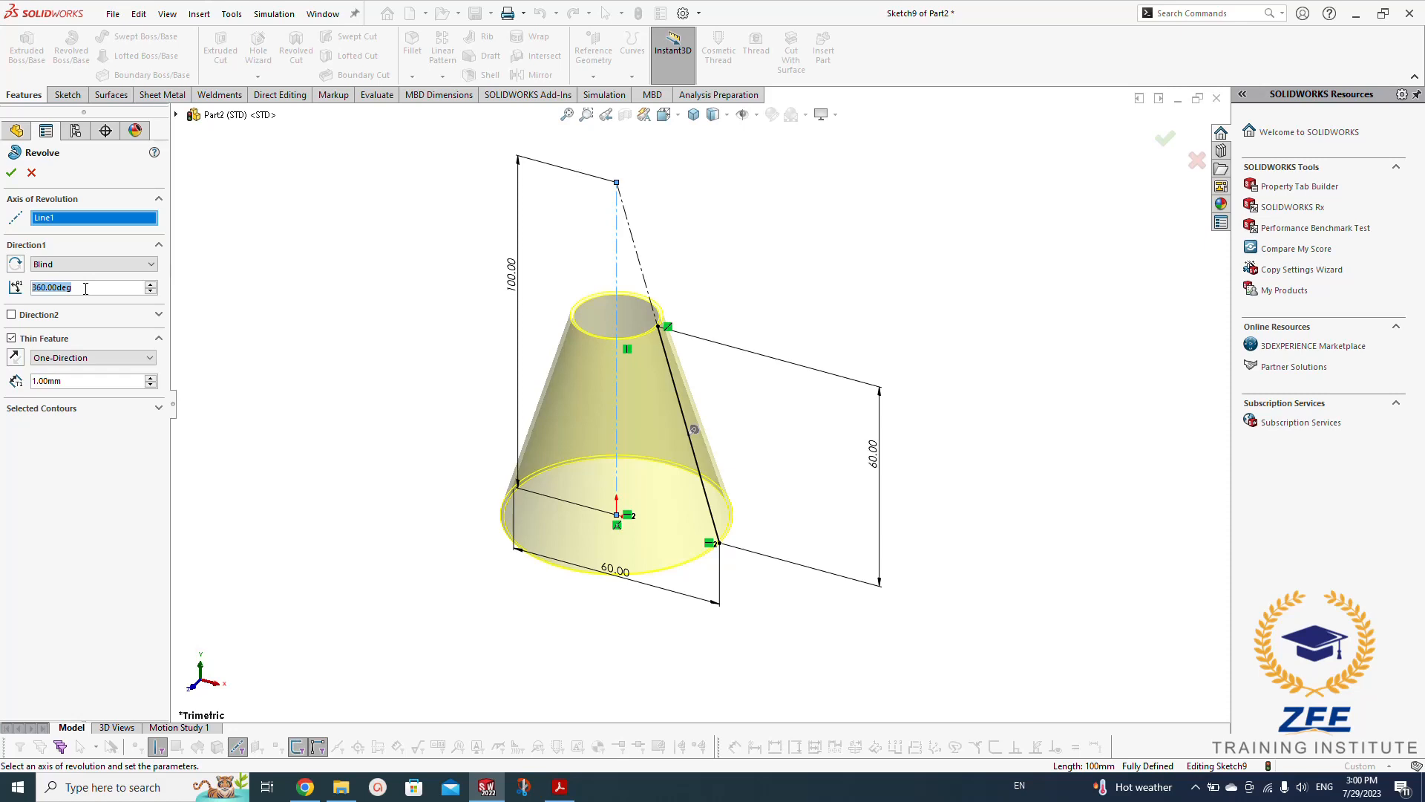
type("359")
key("Return")
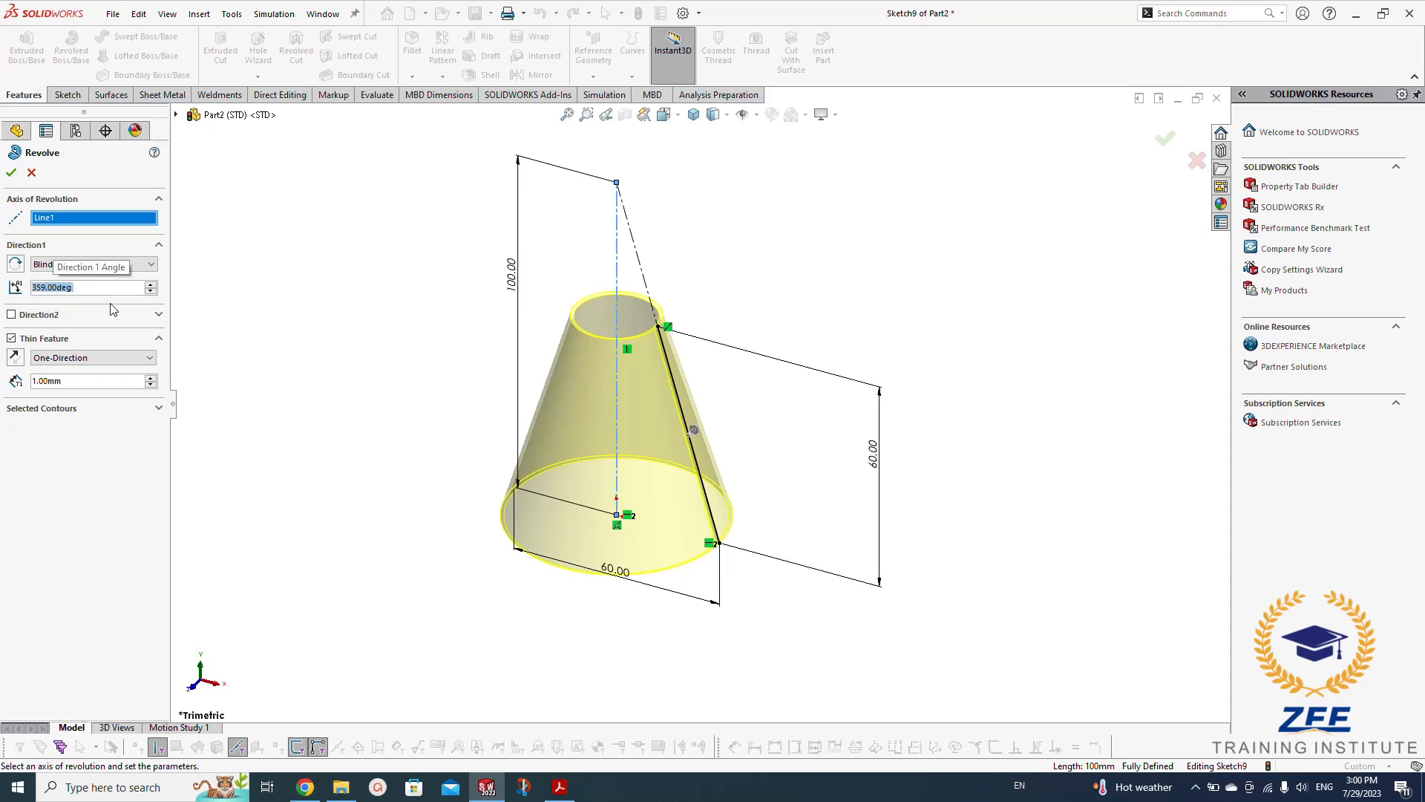
Check the slit in the revolve preview and accept the thin-feature revolve to create the hollow truncated cone
scroll(674, 360, "down", 4)
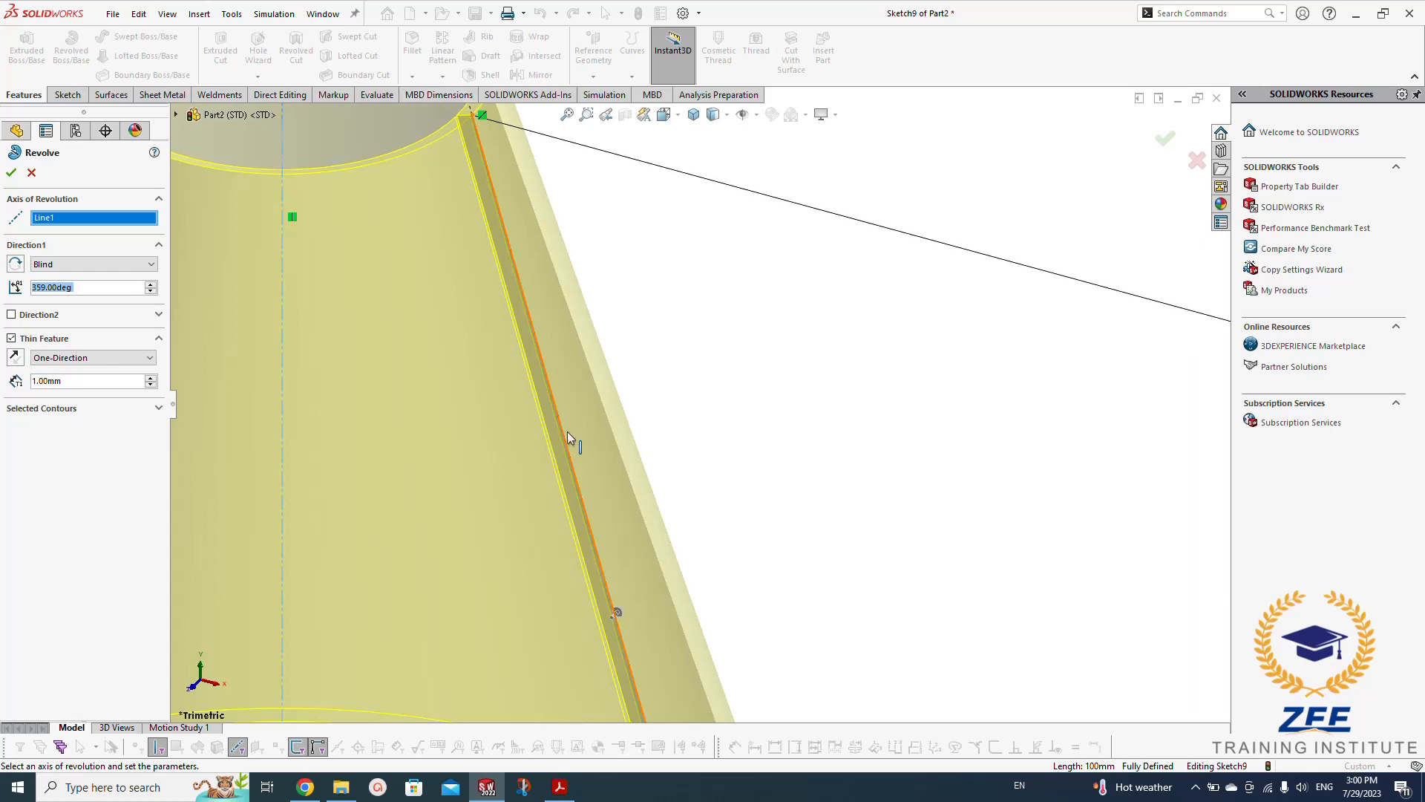
scroll(534, 303, "up", 4)
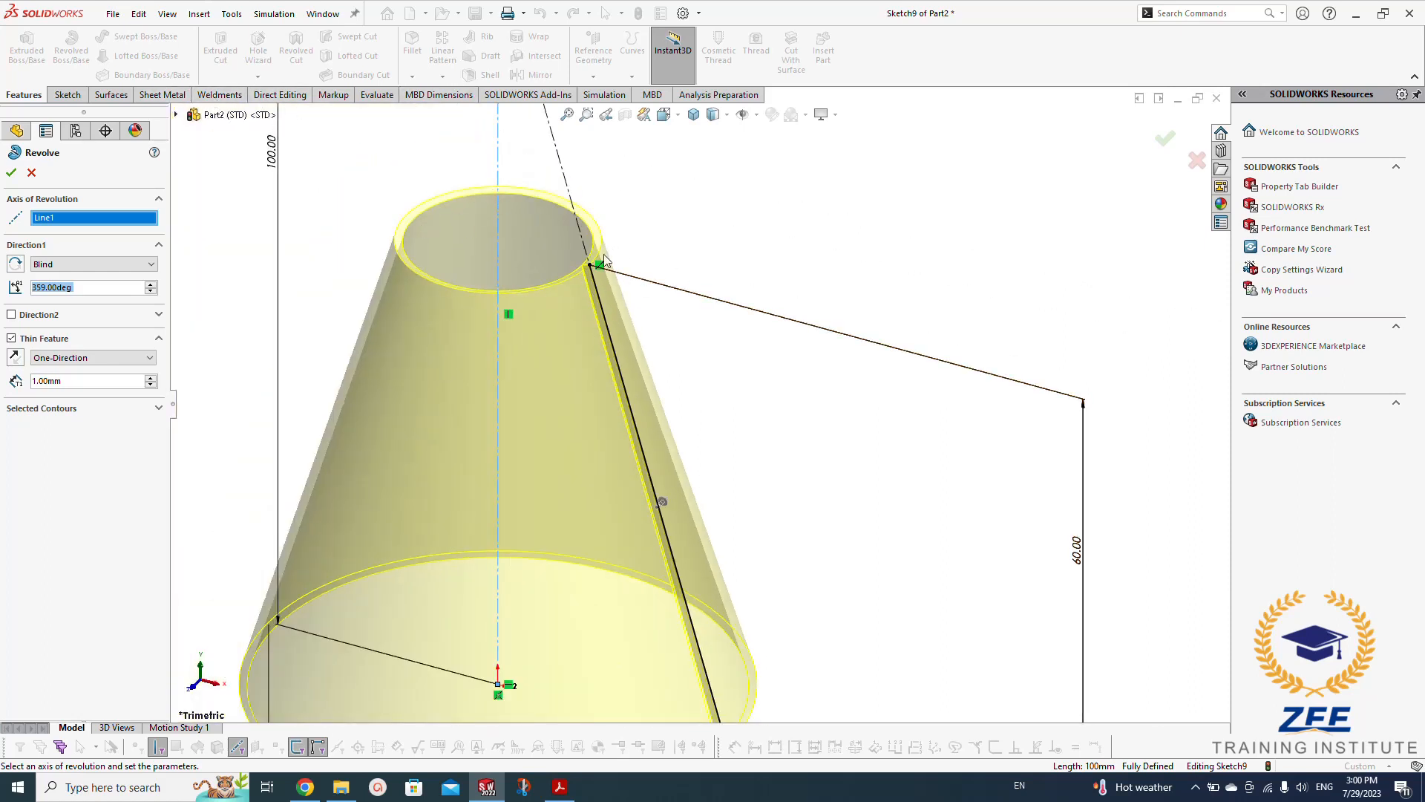
scroll(574, 258, "down", 2)
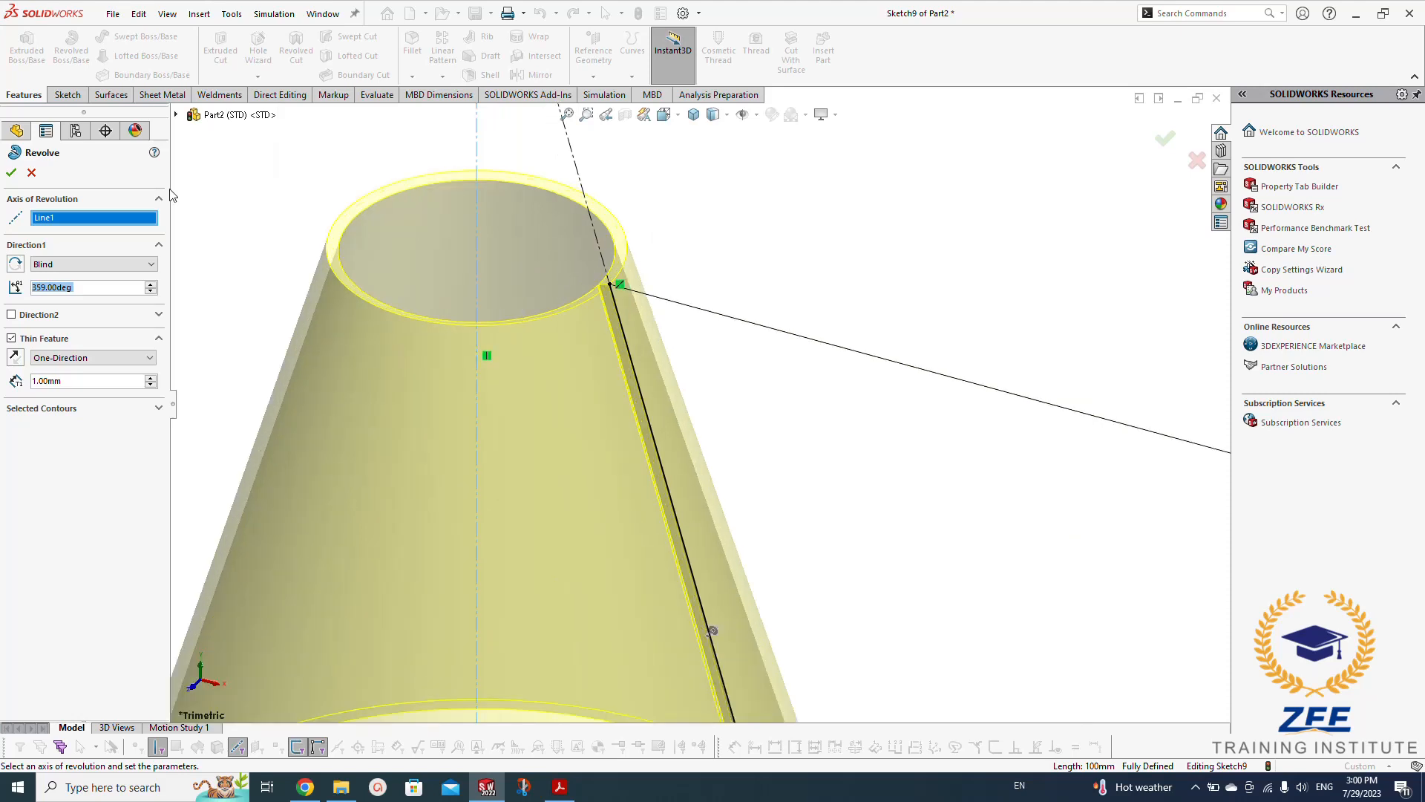
left_click(11, 174)
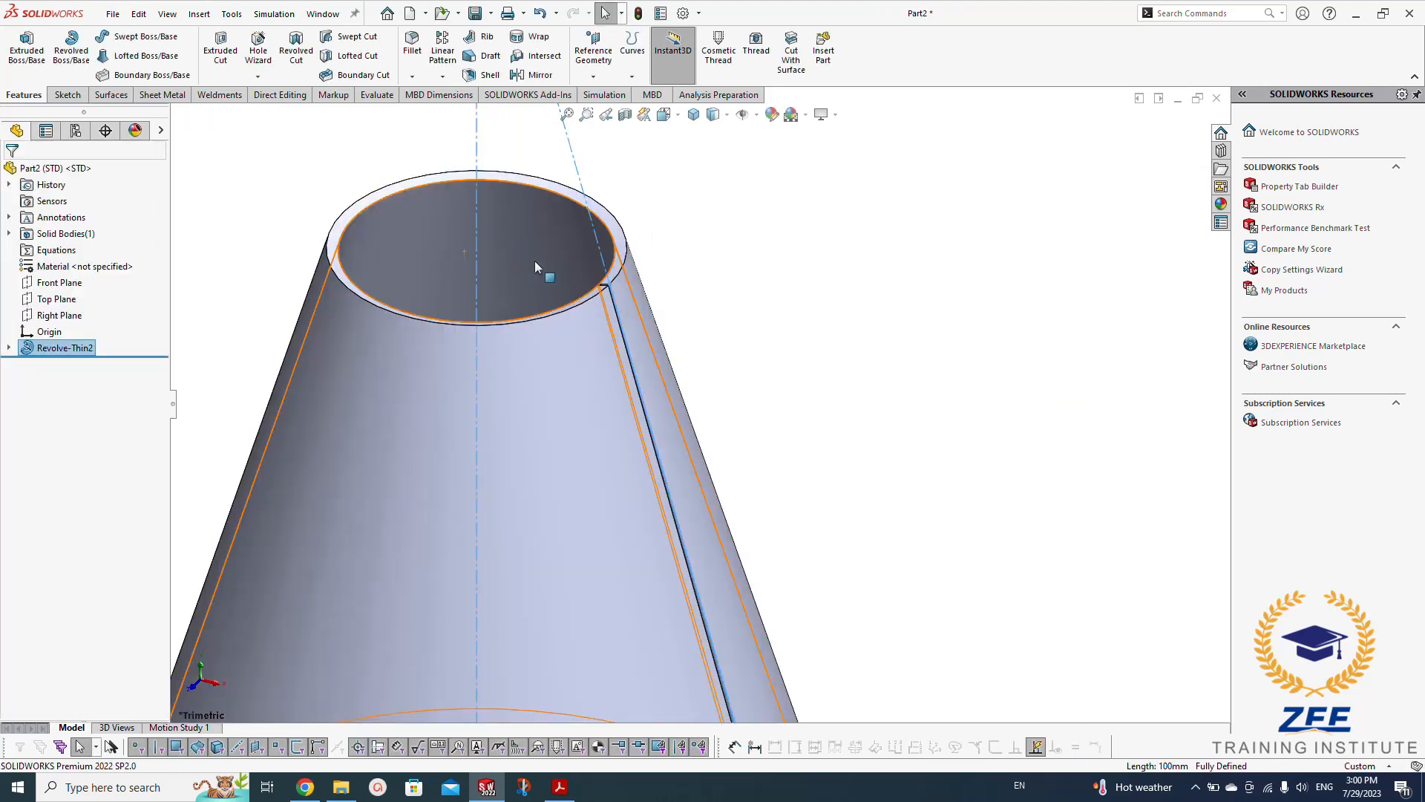
middle_click_drag(534, 261, 749, 470)
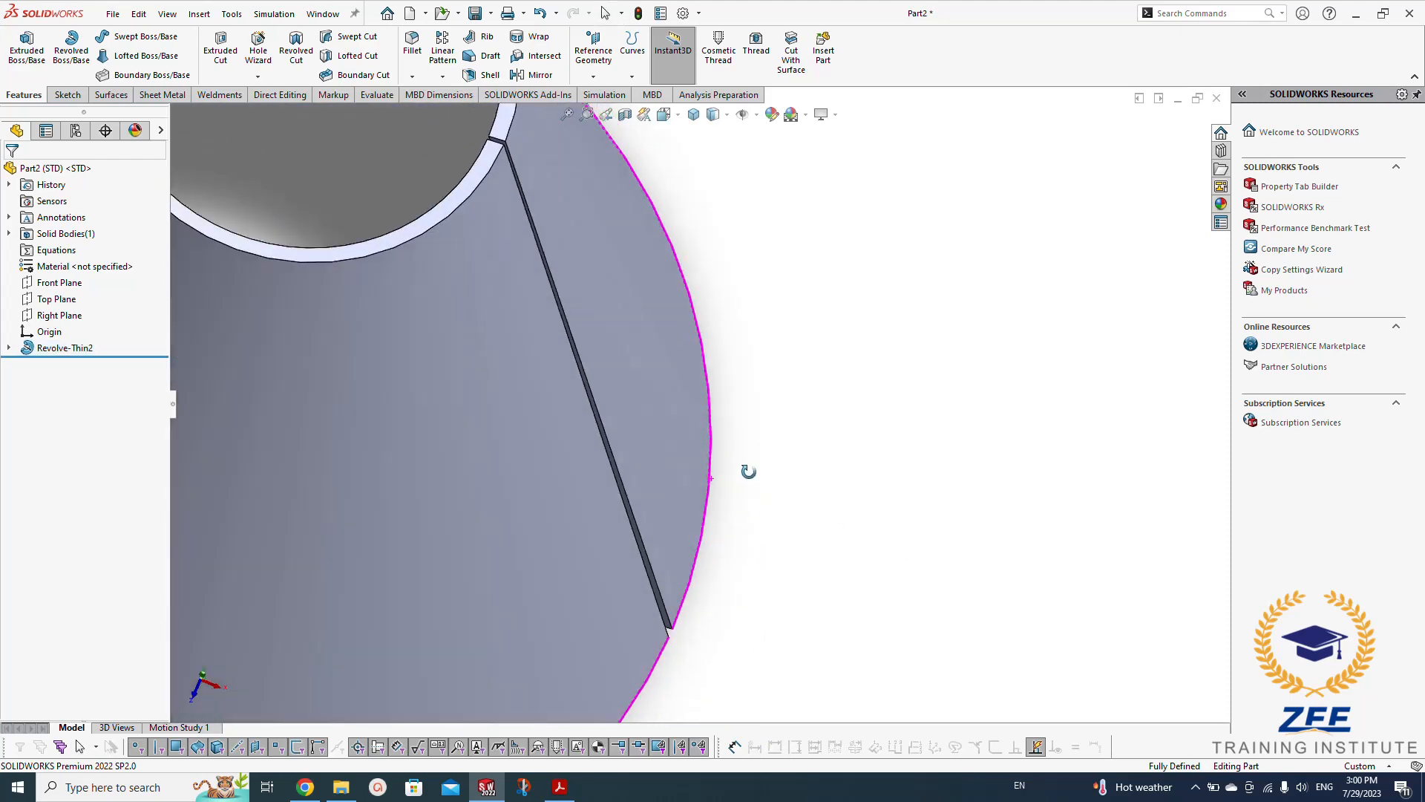
scroll(751, 468, "up", 5)
middle_click_drag(542, 390, 529, 320)
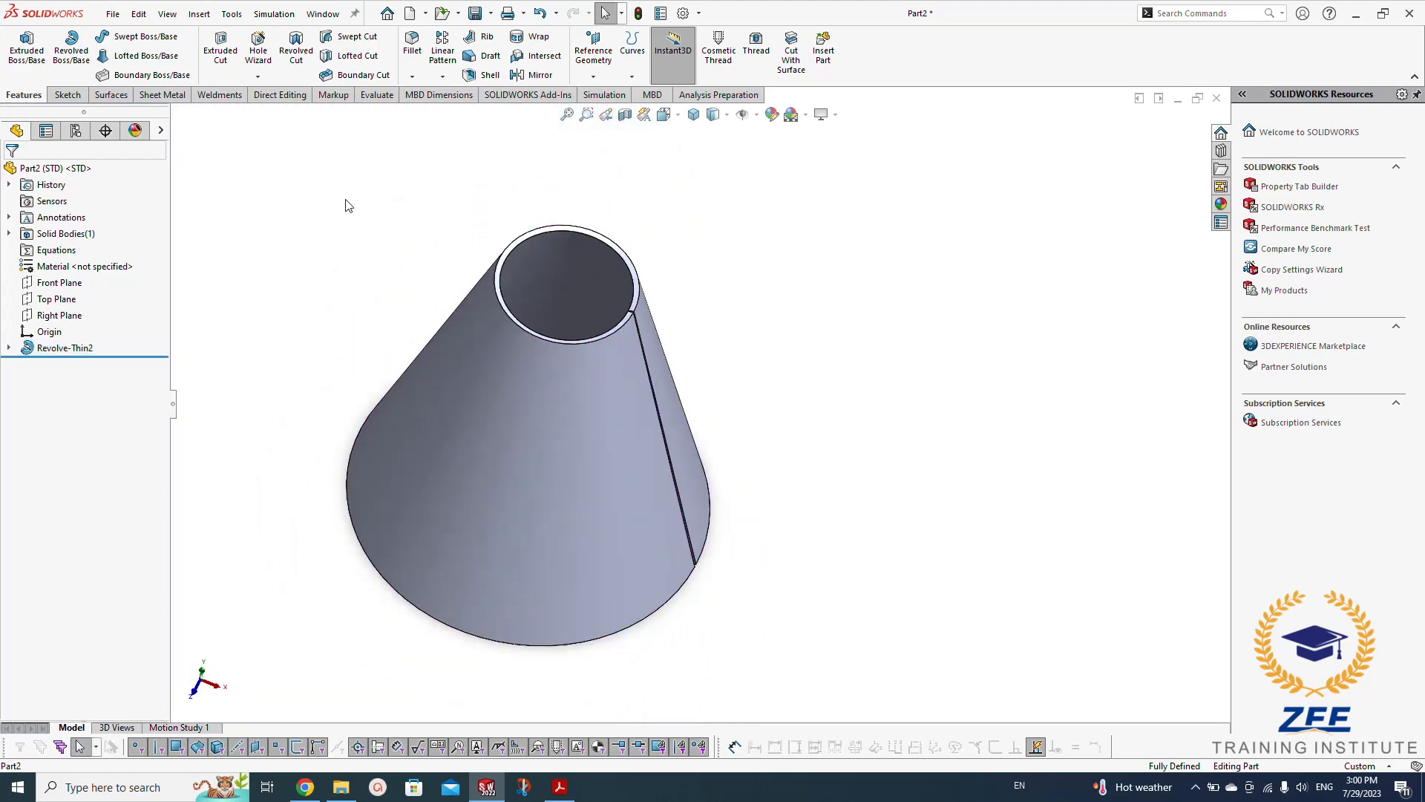
Convert the slit cone to sheet metal by inserting bends, using a long edge of the slit as the fixed edge
left_click(163, 95)
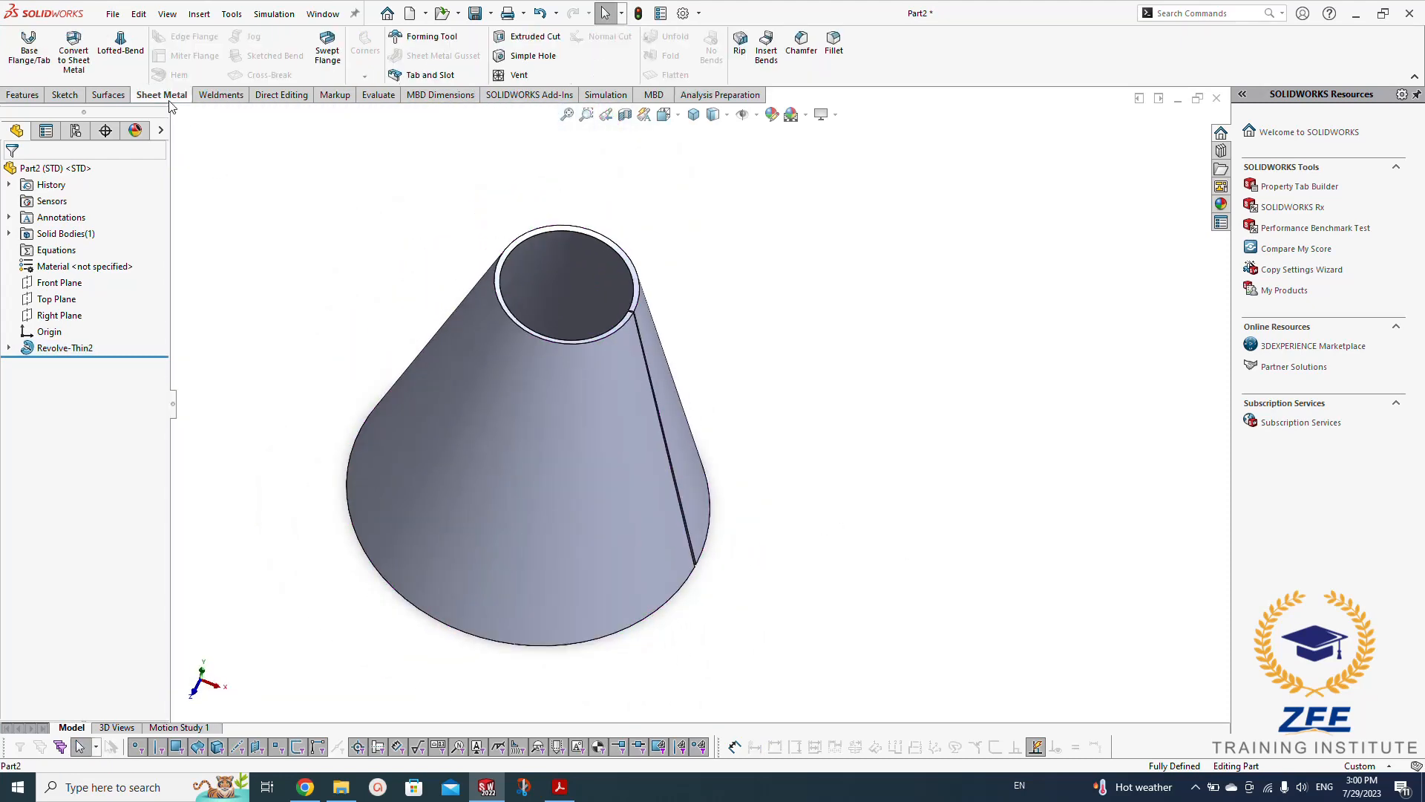
left_click(766, 46)
scroll(643, 310, "down", 5)
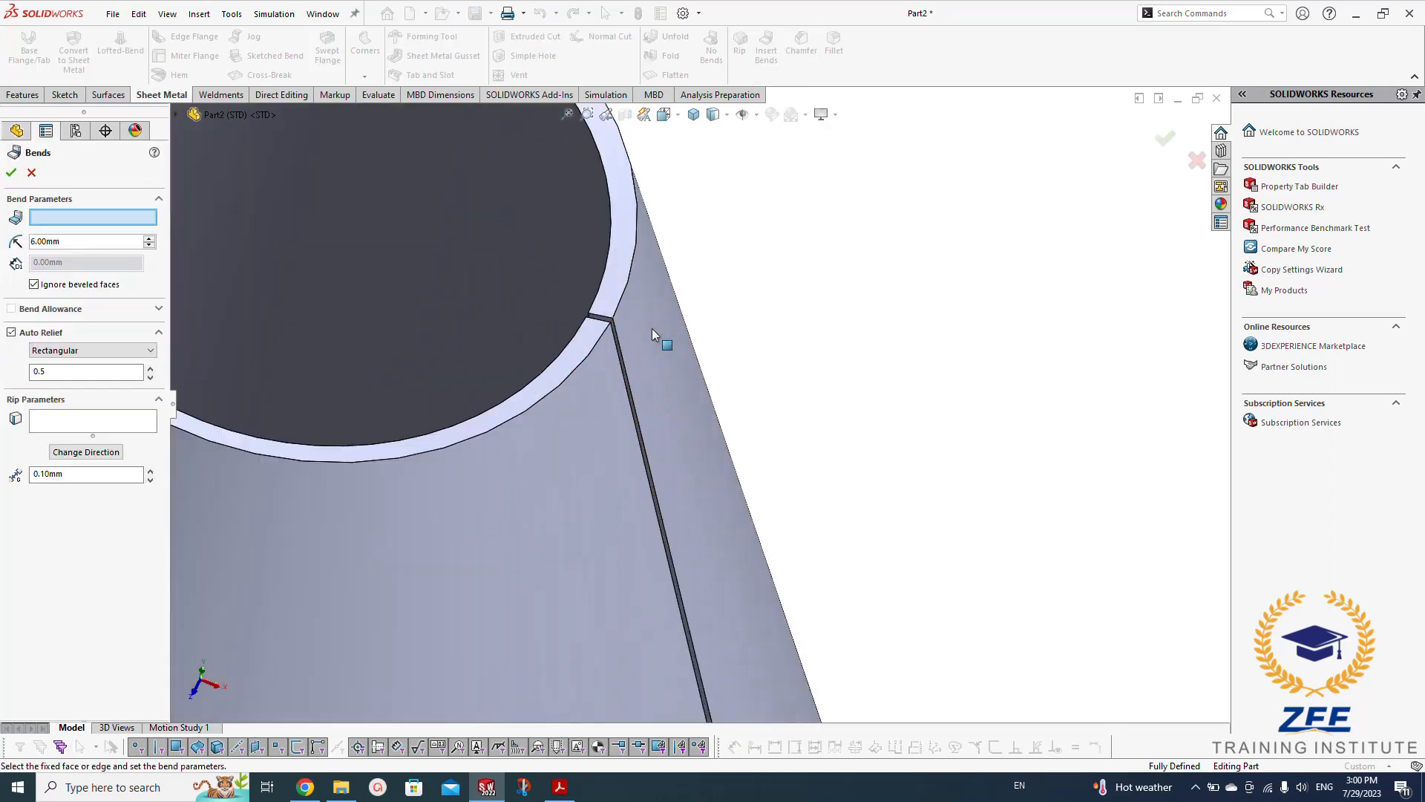
left_click(621, 352)
mouse_move(619, 346)
middle_mouse_down()
mouse_move(503, 404)
mouse_move(640, 346)
middle_mouse_up()
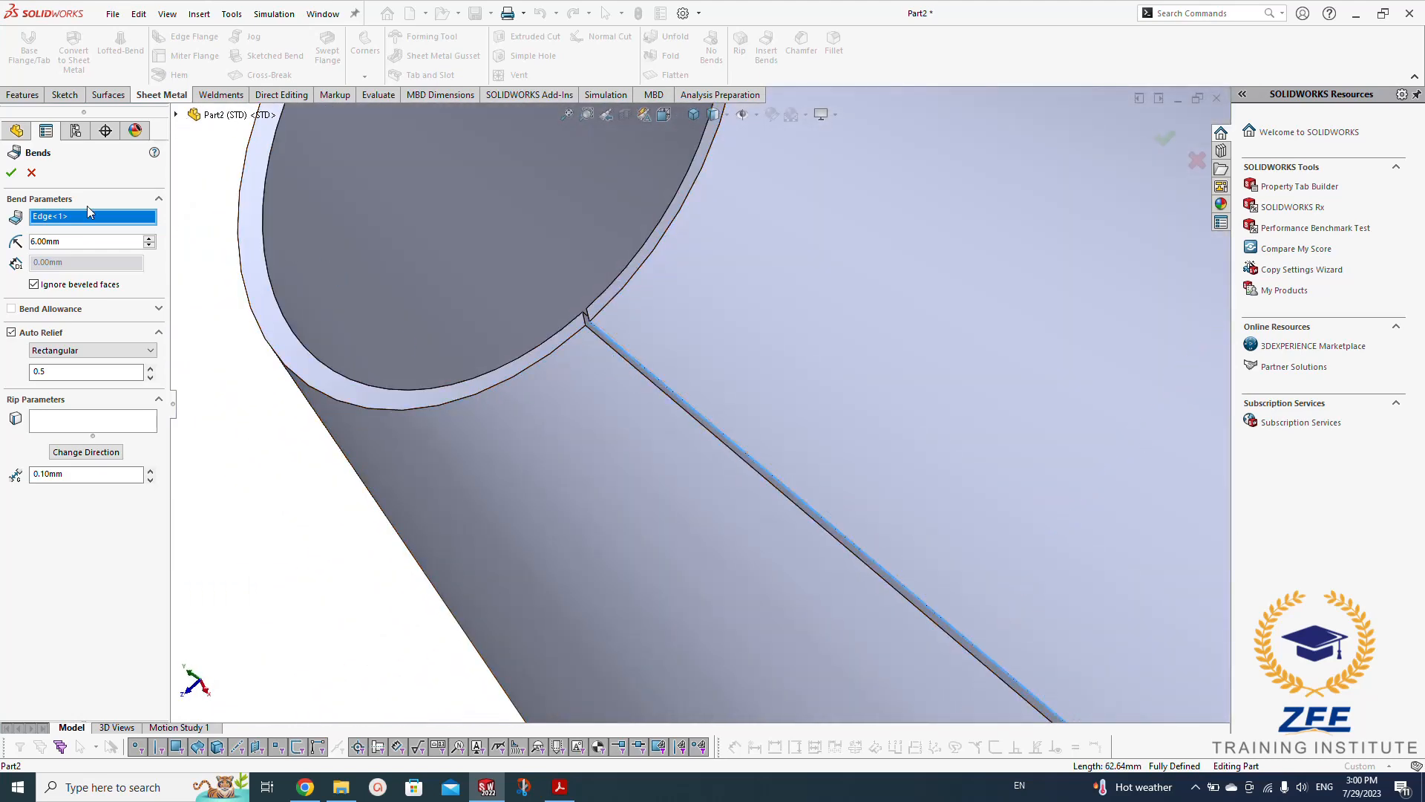
left_click(17, 175)
scroll(508, 433, "up", 7)
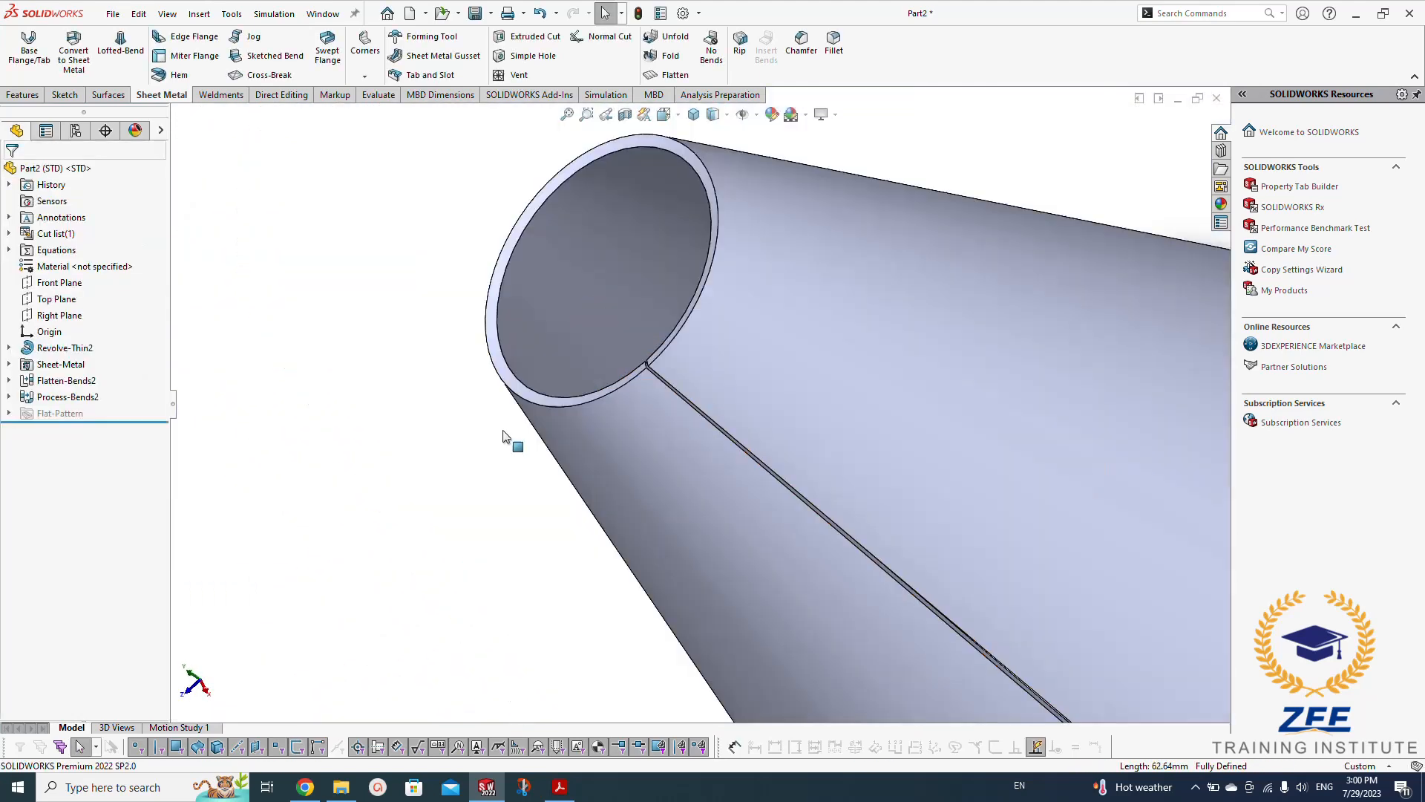
middle_click_drag(528, 305, 607, 256)
key("Escape")
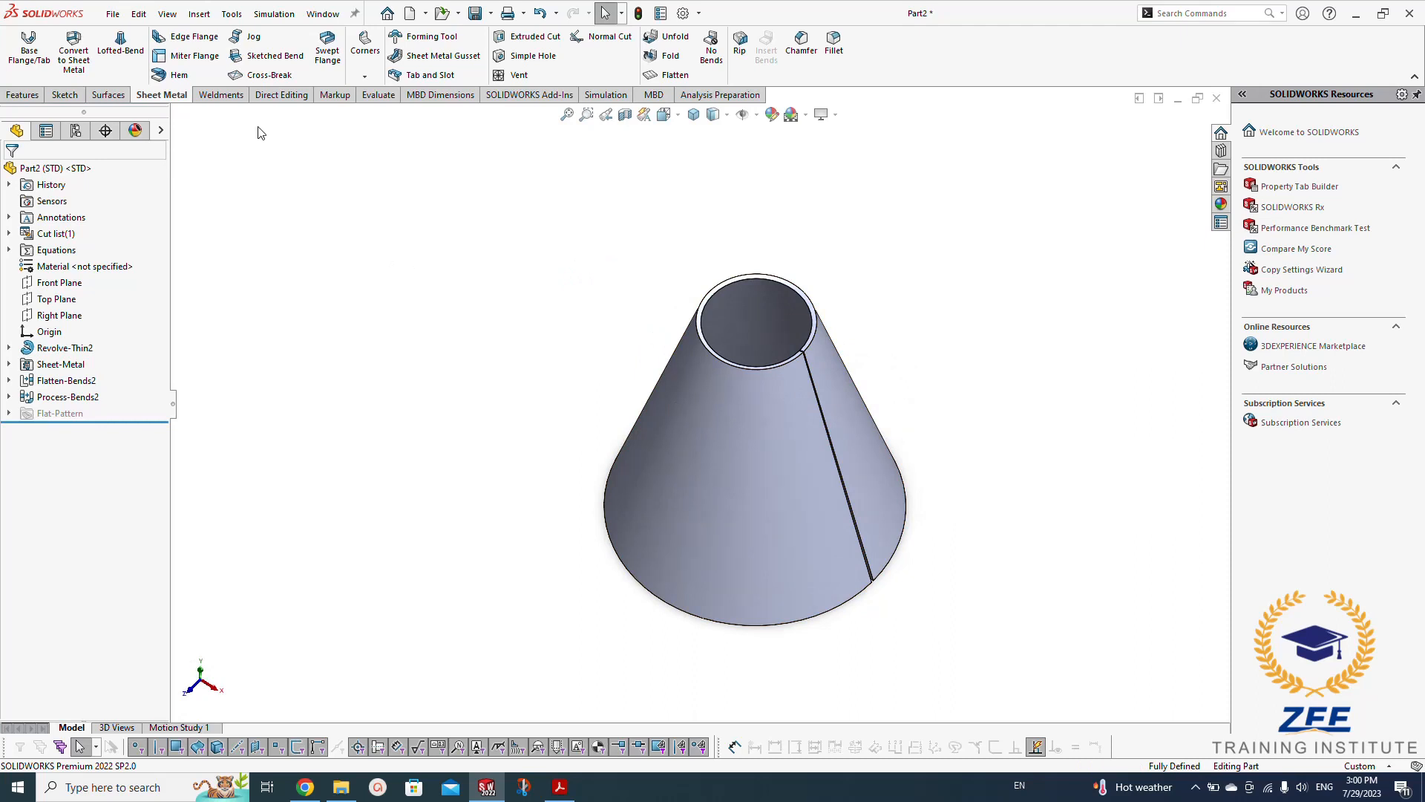
Check the sheet-metal cone's flattened state and return to the folded part in isometric view
left_click(655, 74)
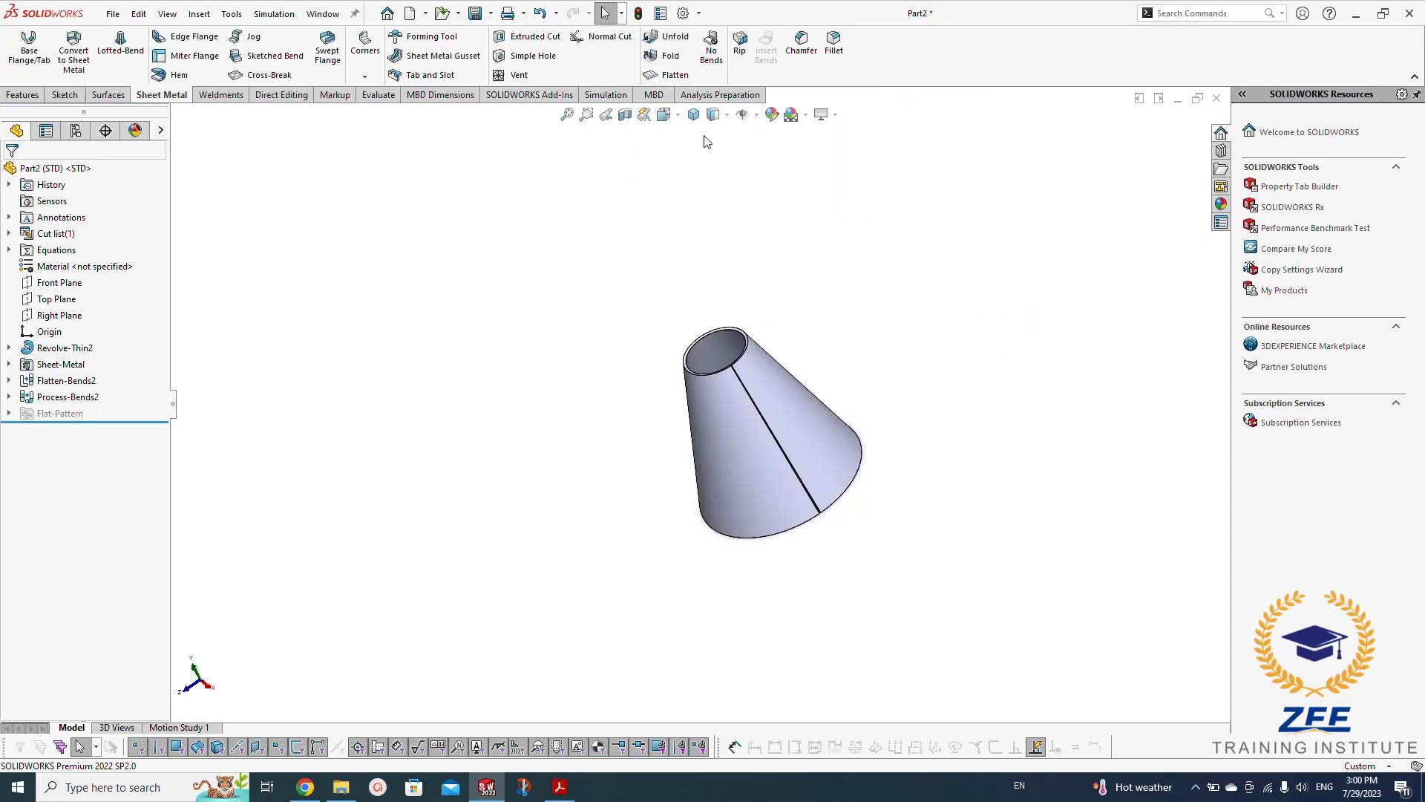
left_click(694, 114)
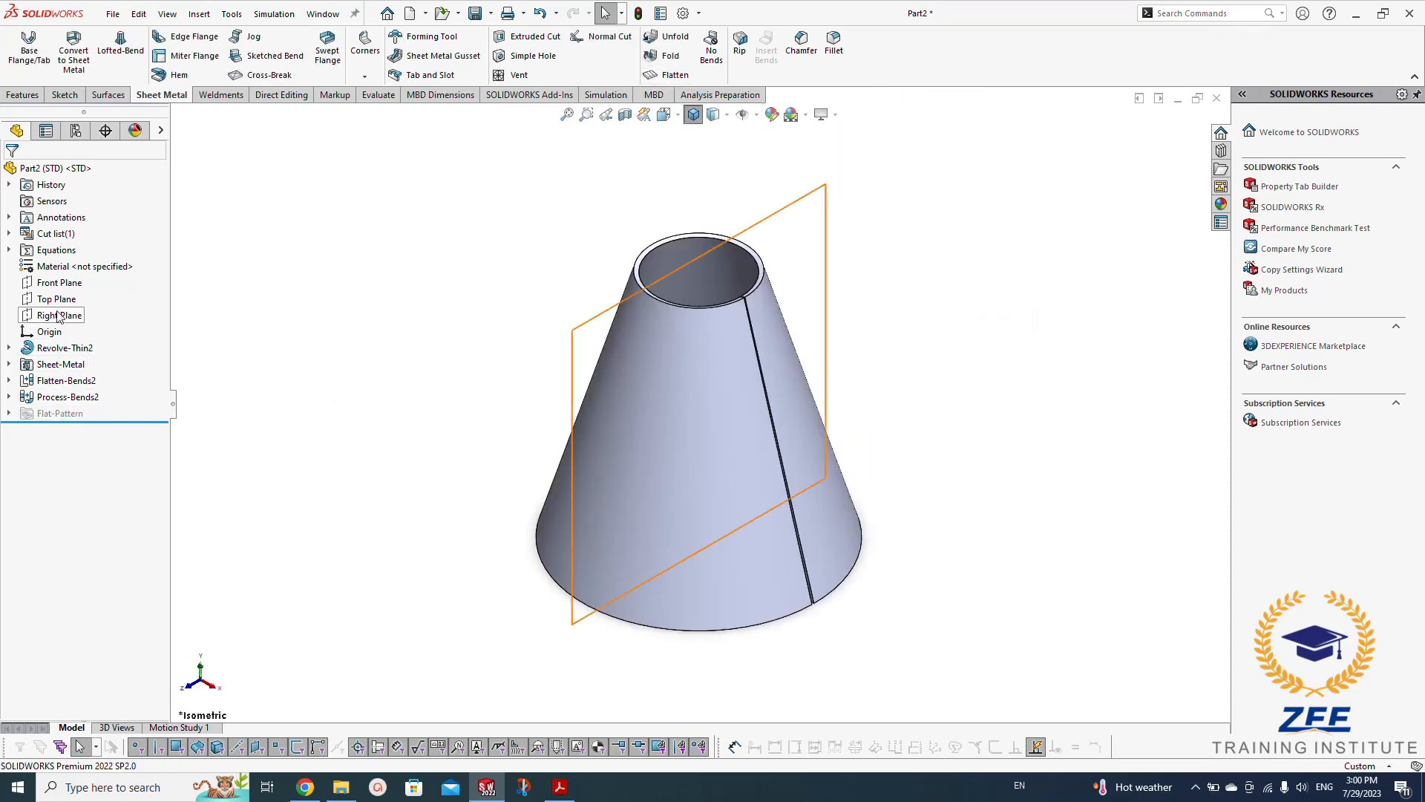
Start a sketch on the Front Plane and consult the obliquely cut cone in Fig. 7 of the PDF in Adobe Acrobat Reader
left_click(59, 283)
left_click(70, 266)
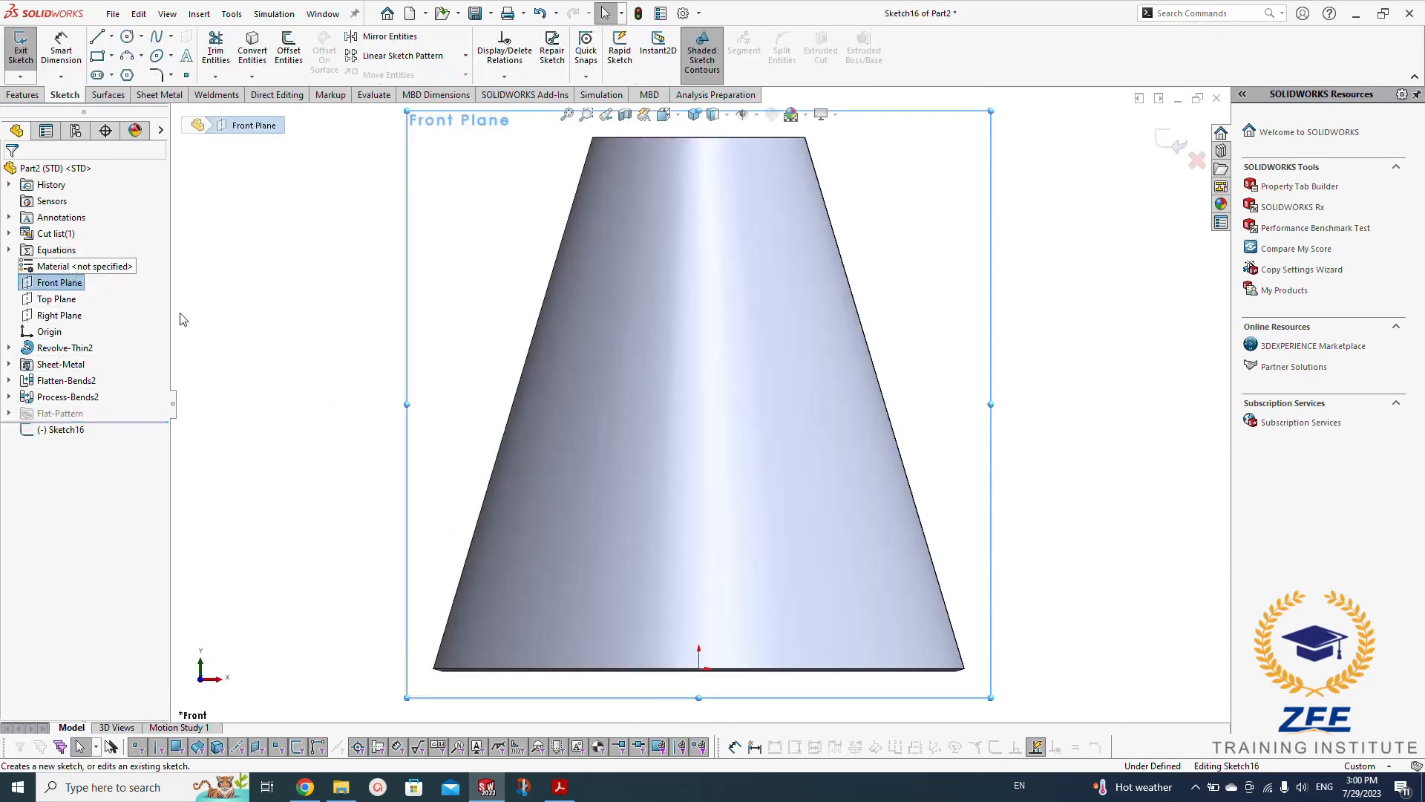
left_click(559, 787)
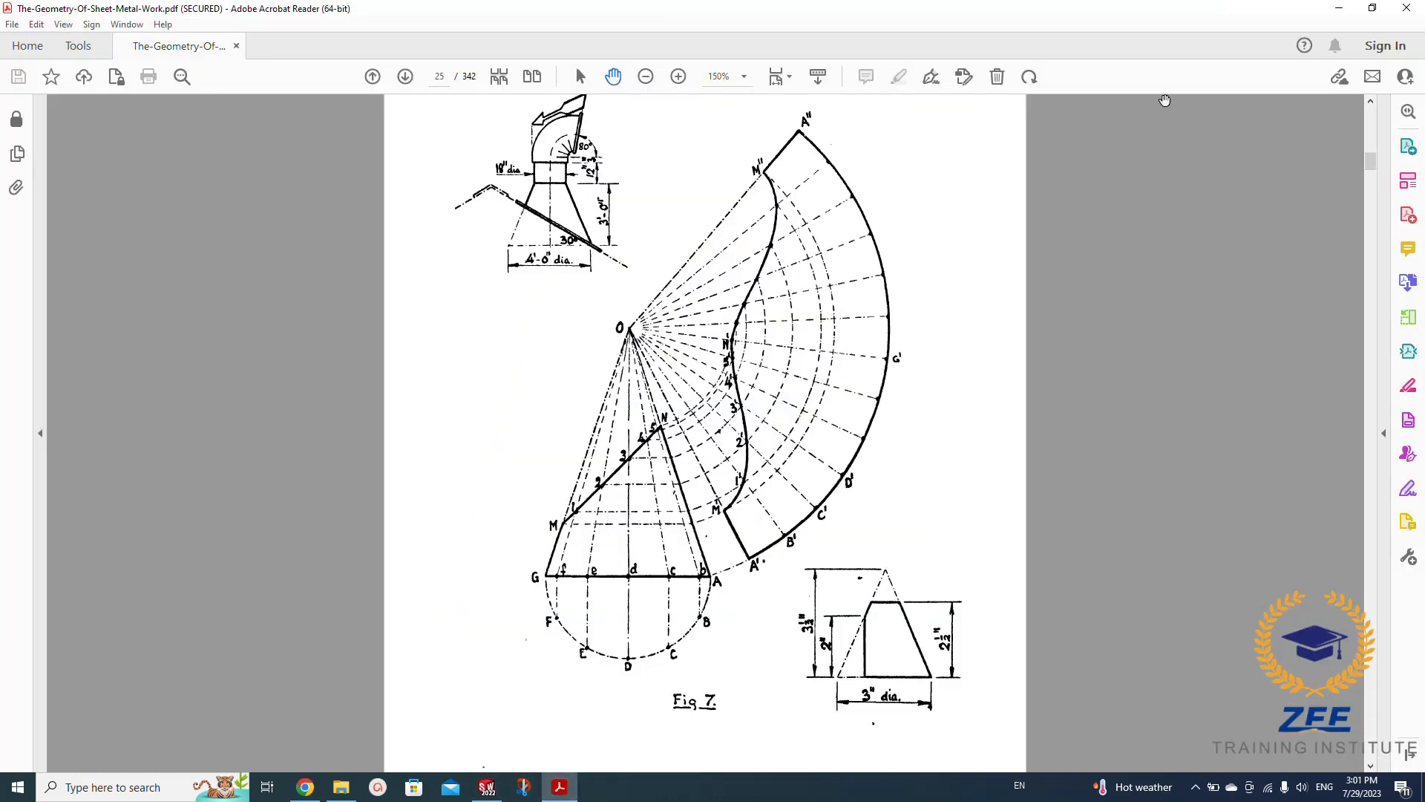
left_click(1340, 8)
Sketch a closed profile about 41 mm wide enclosing the cone's top, its slanted lower edge running from about 41 mm down to 21 mm above the base
middle_click_drag(711, 414, 656, 503)
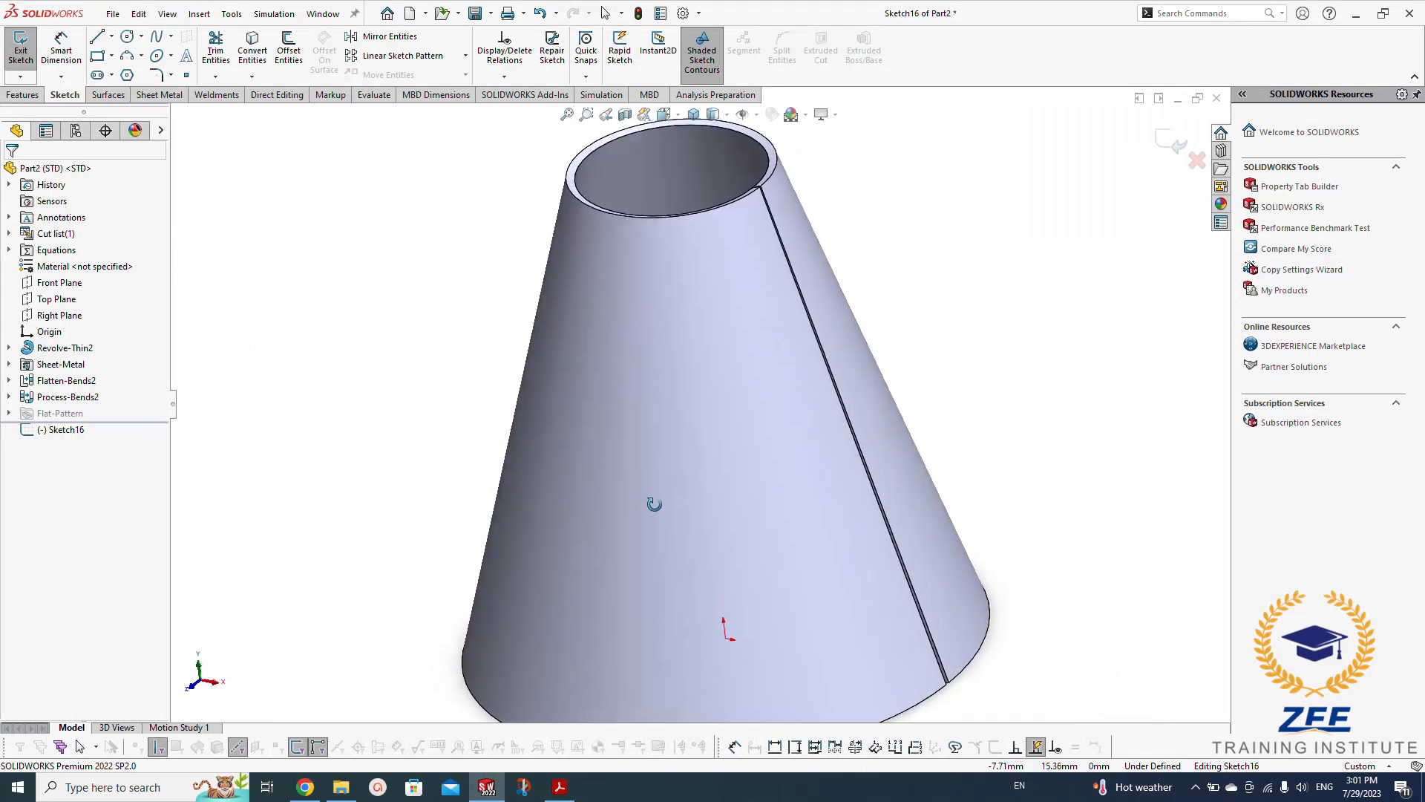
key("Escape")
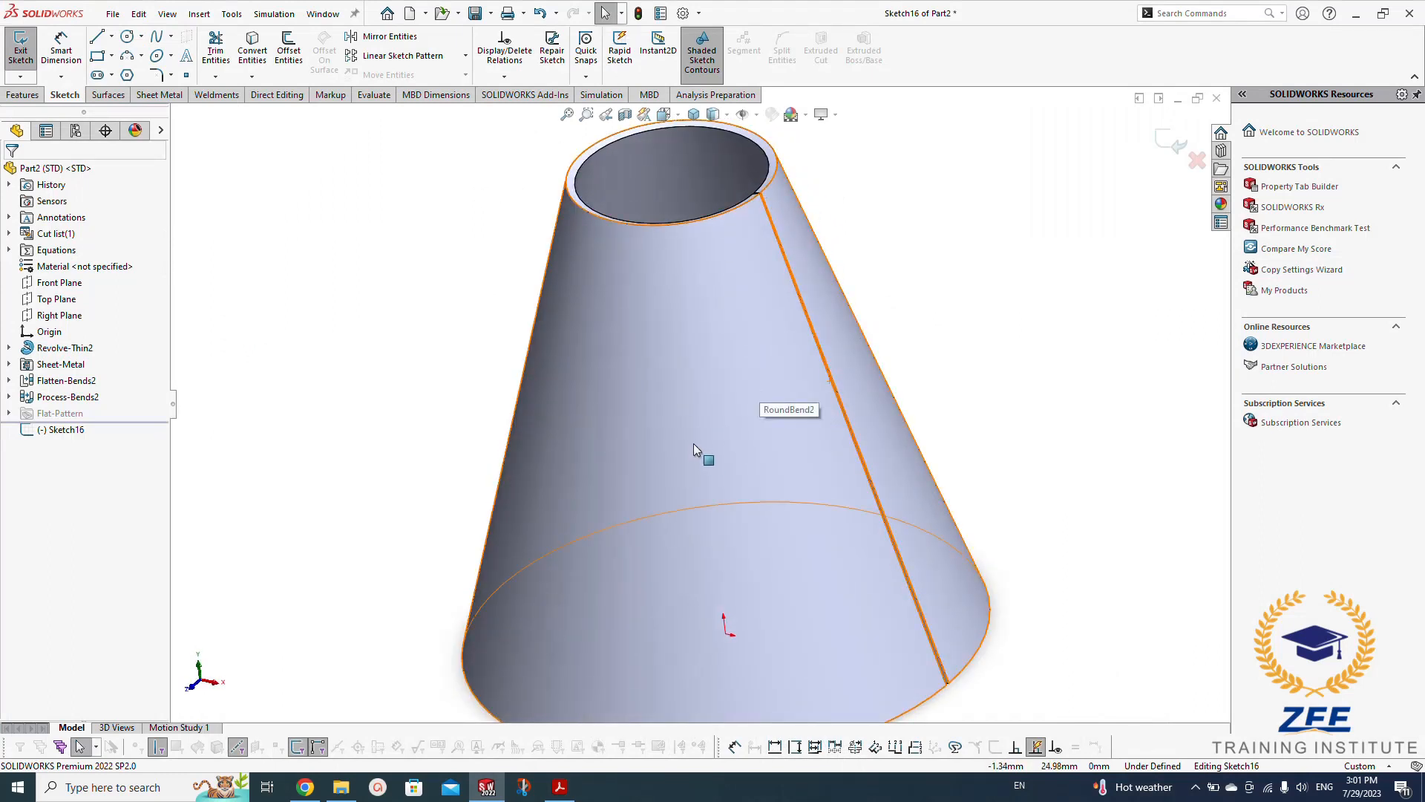
key("ctrl+1")
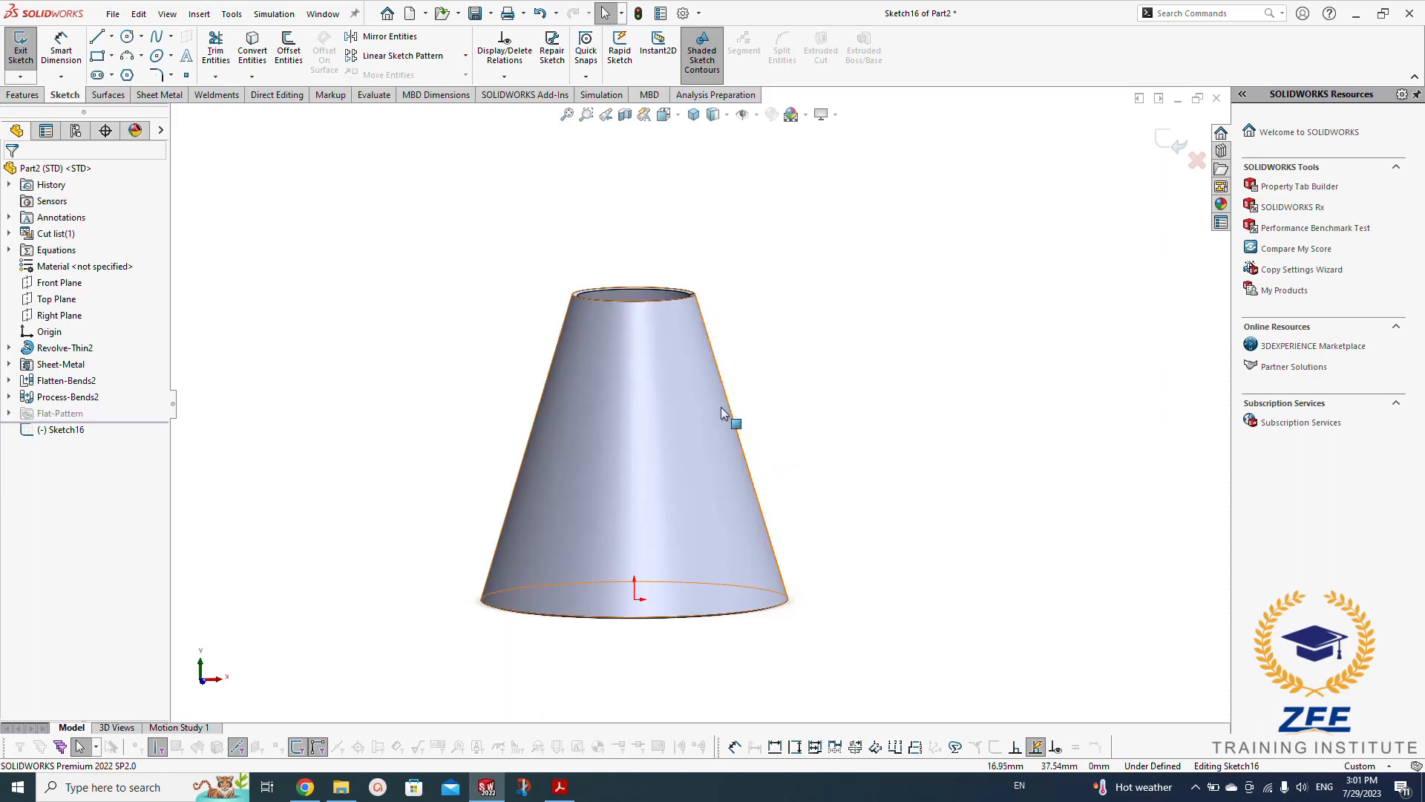
key("space")
left_click(599, 440)
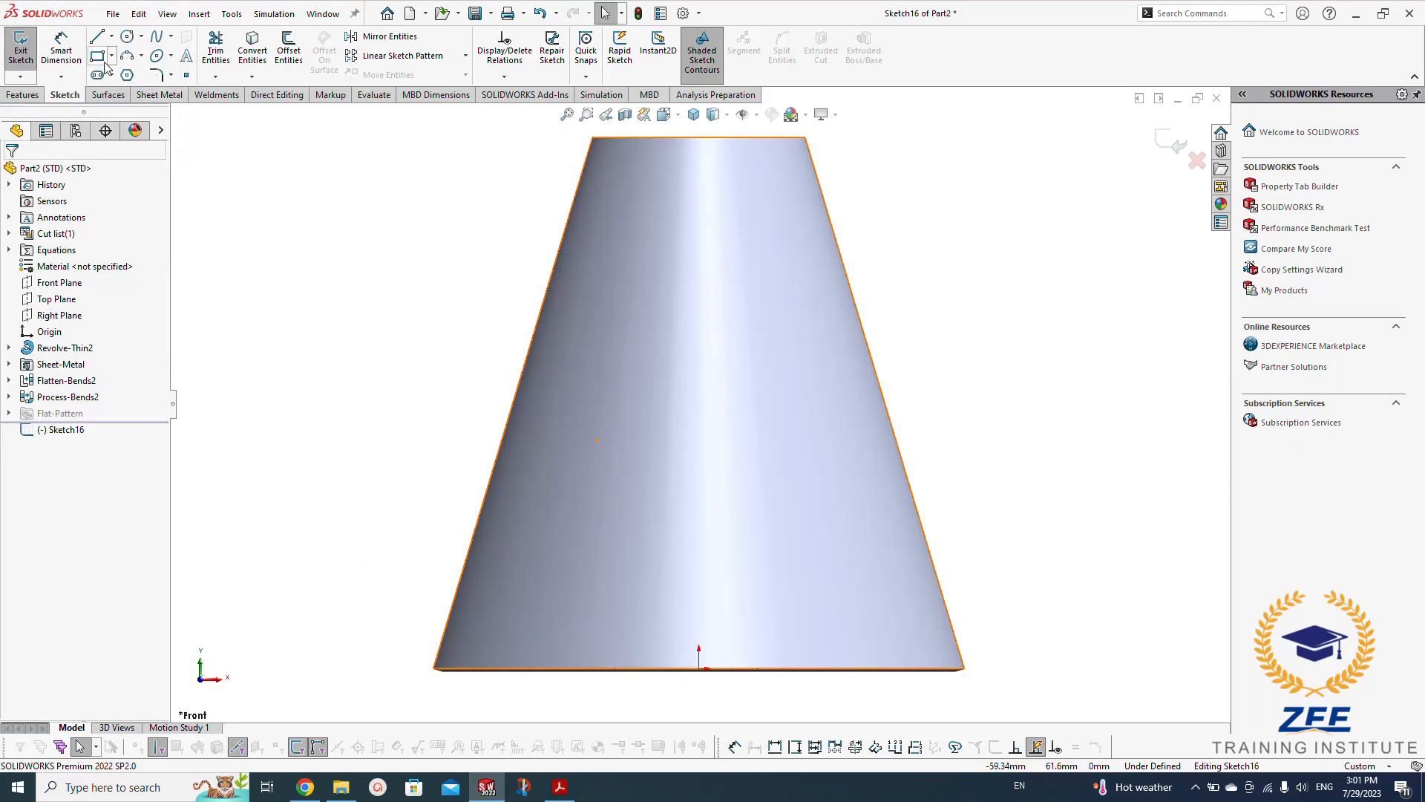
left_click(97, 39)
key("f")
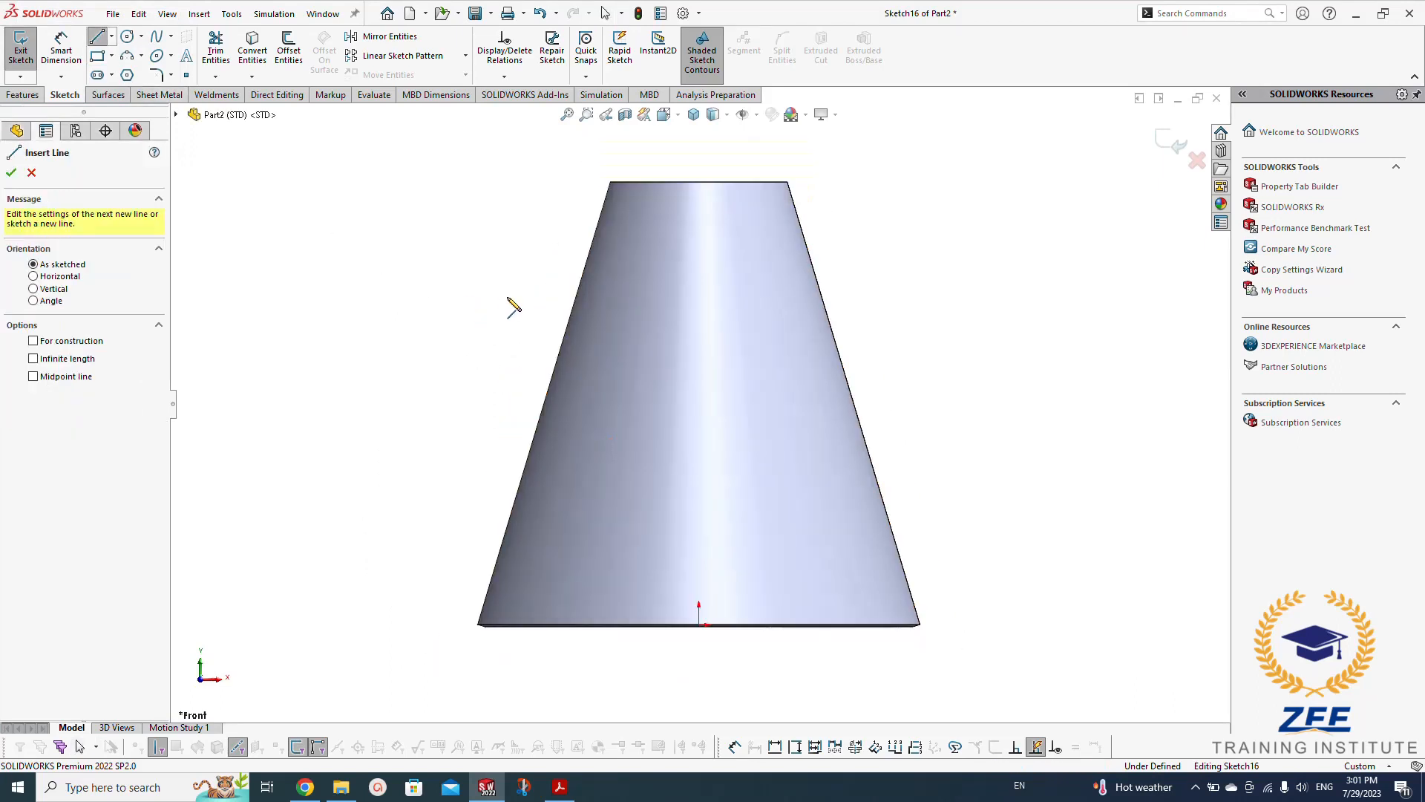
left_click(568, 325)
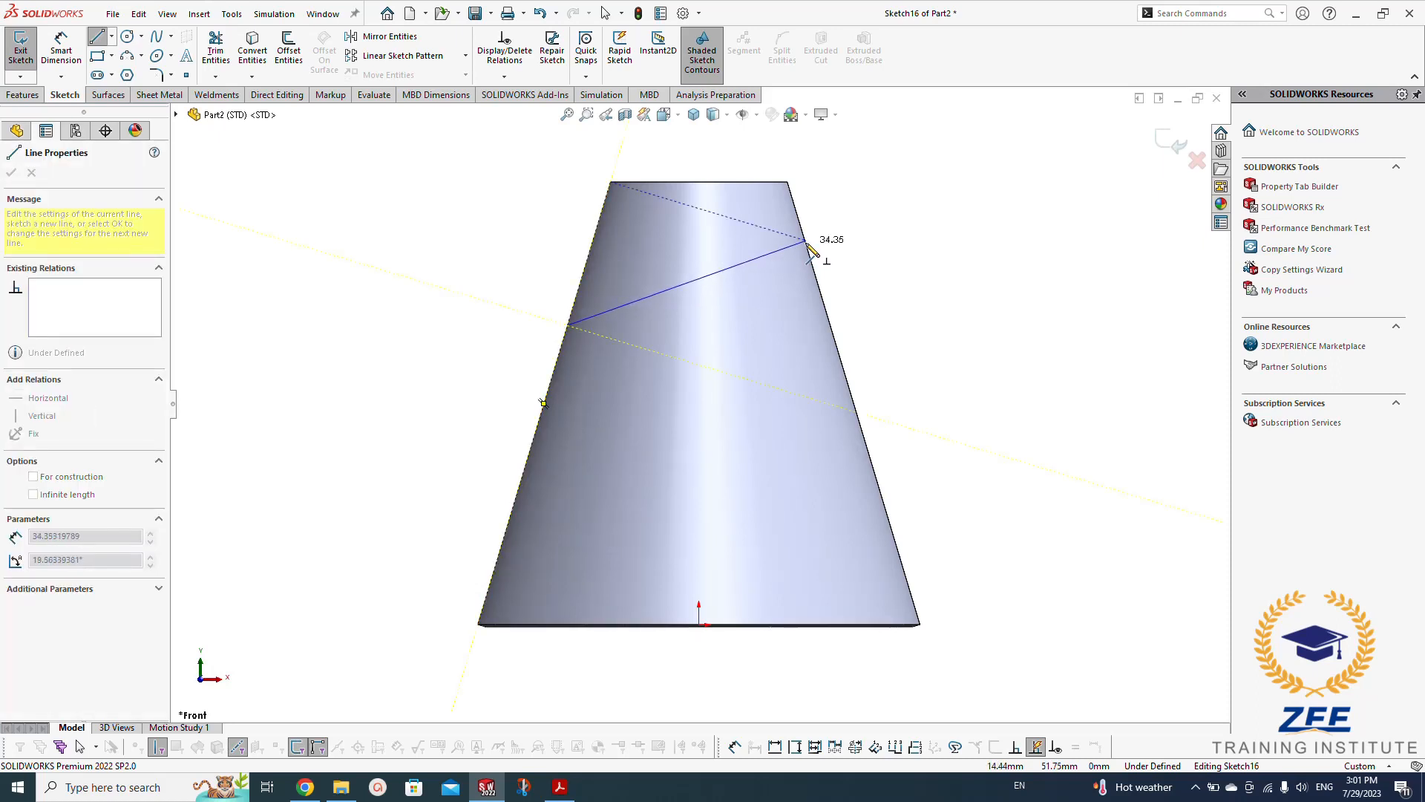
left_click(874, 467)
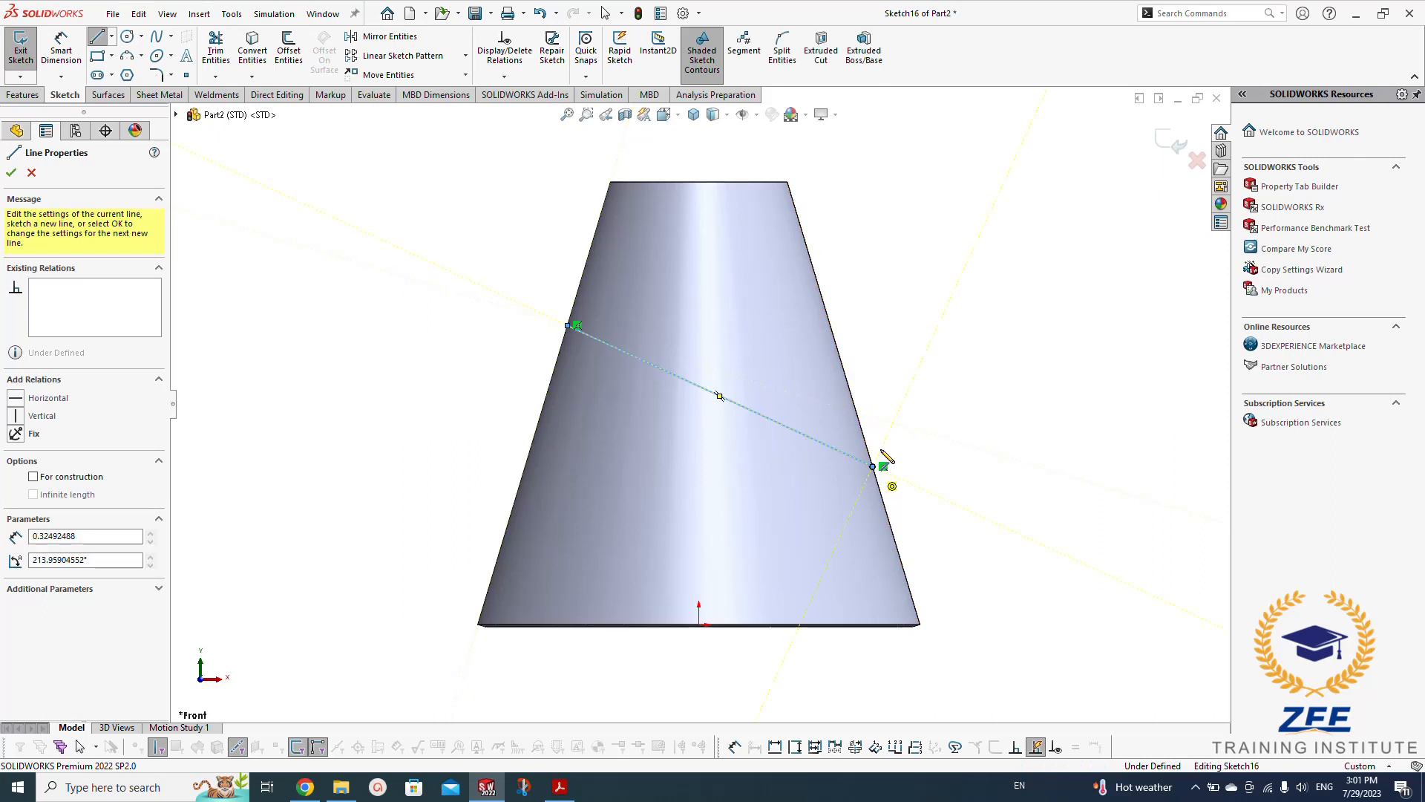
left_click(872, 143)
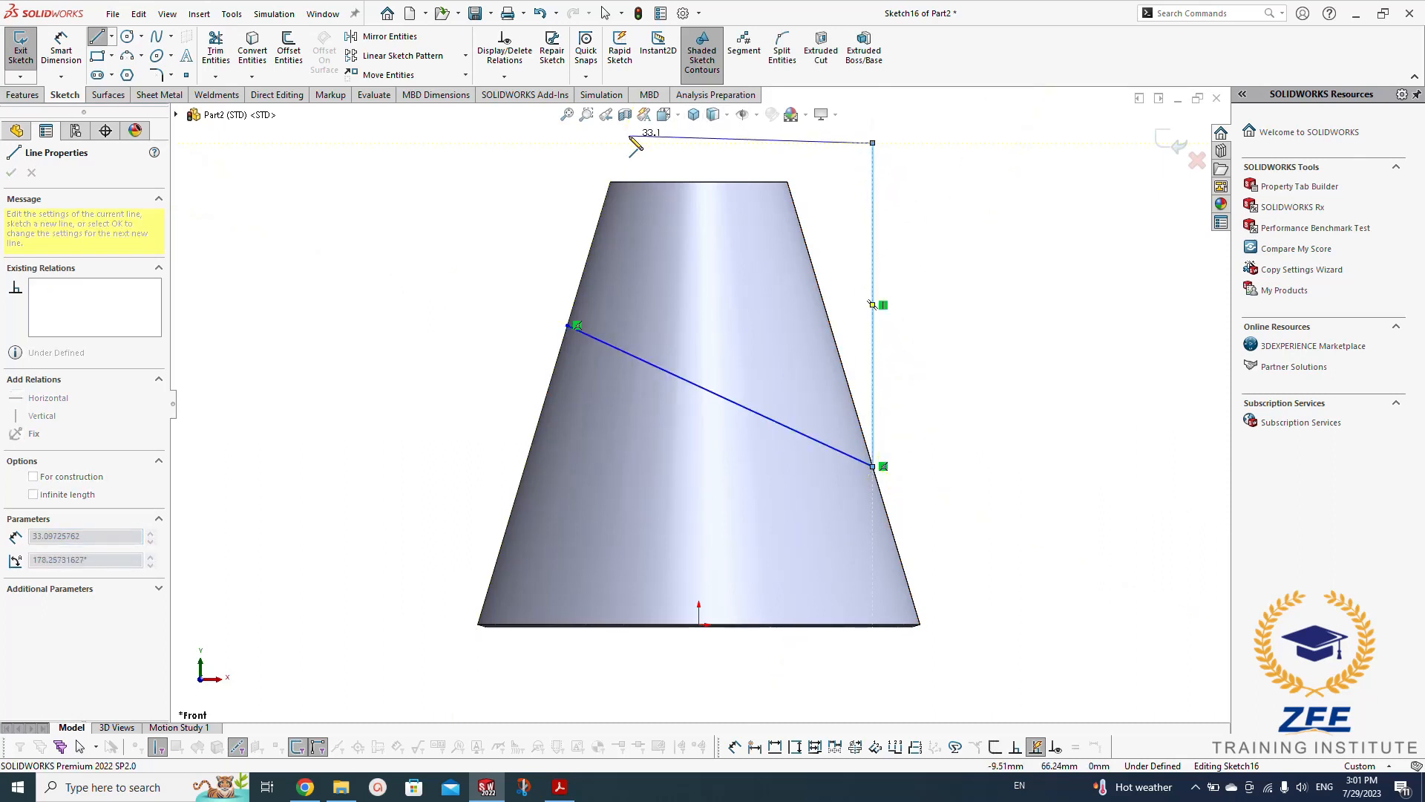
left_click(567, 143)
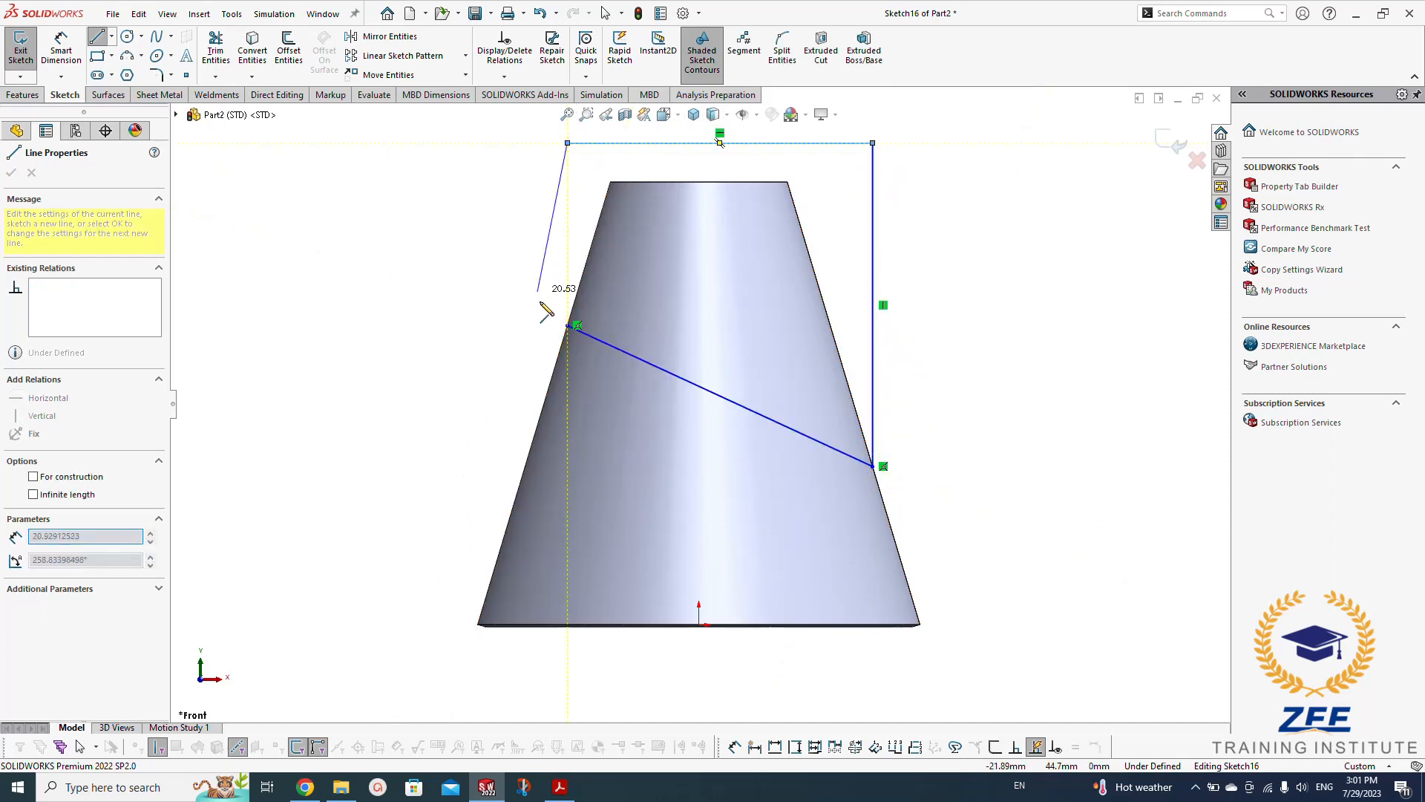
left_click(568, 326)
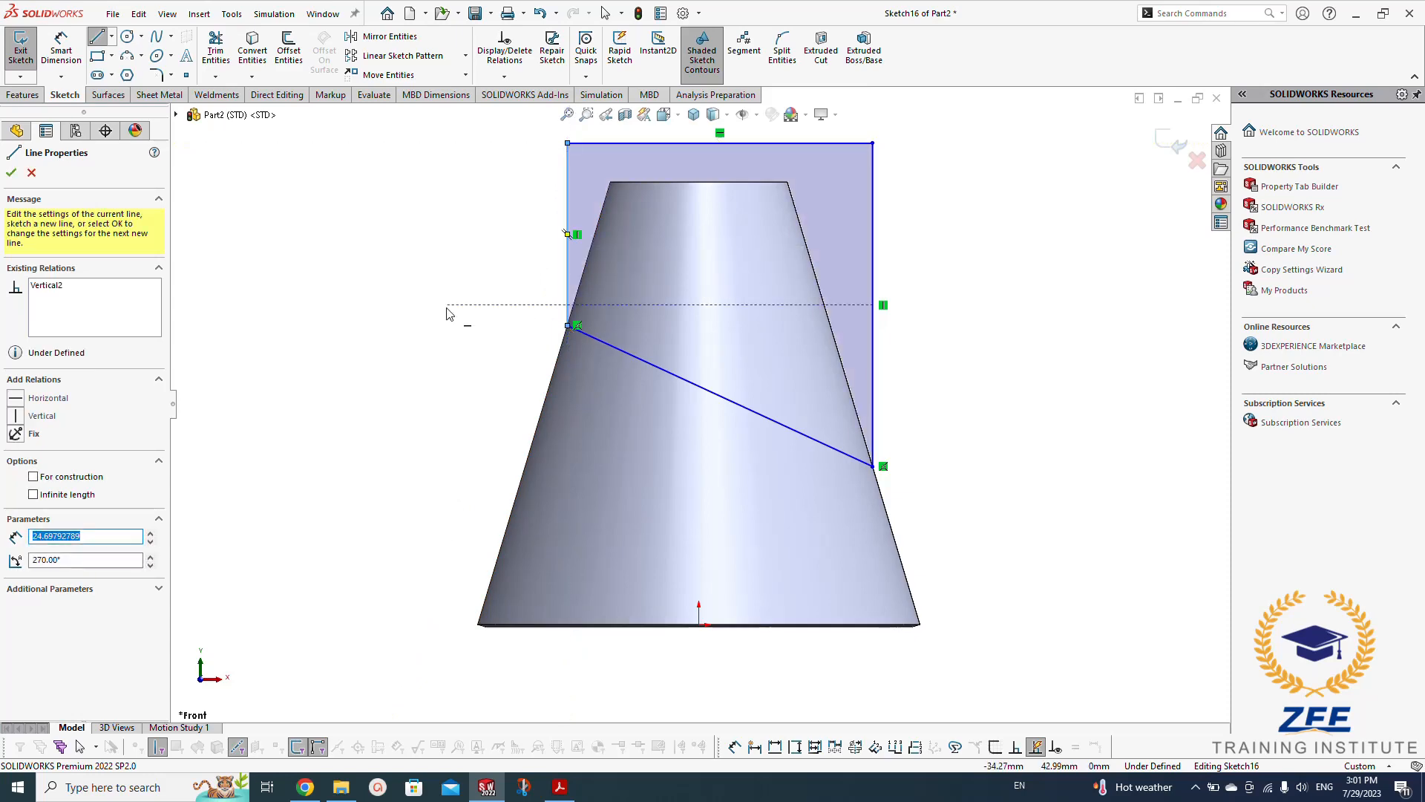
key("Escape")
right_click_drag(407, 460, 334, 291)
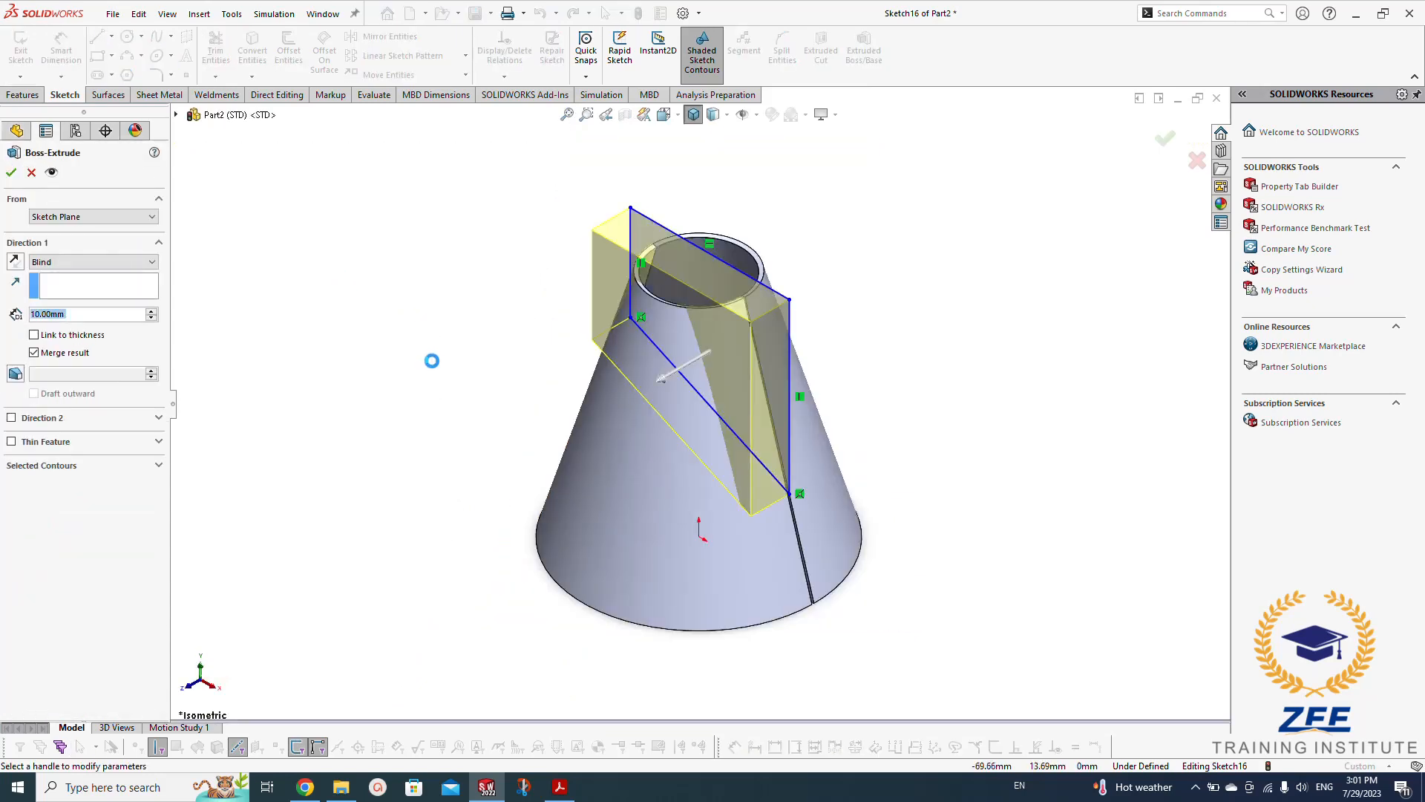
middle_click_drag(436, 392, 494, 344)
right_click_drag(441, 423, 468, 423)
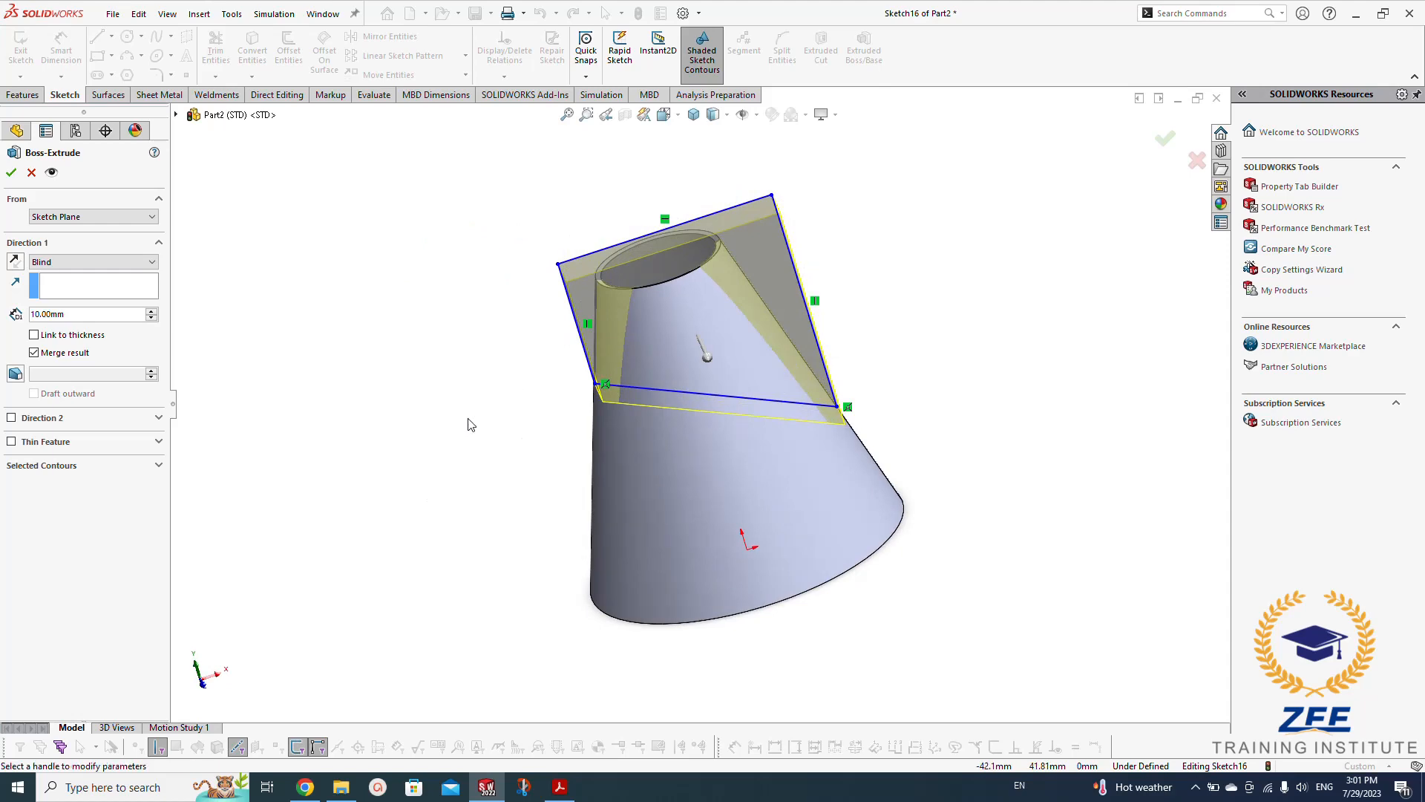
key("Escape")
key("space")
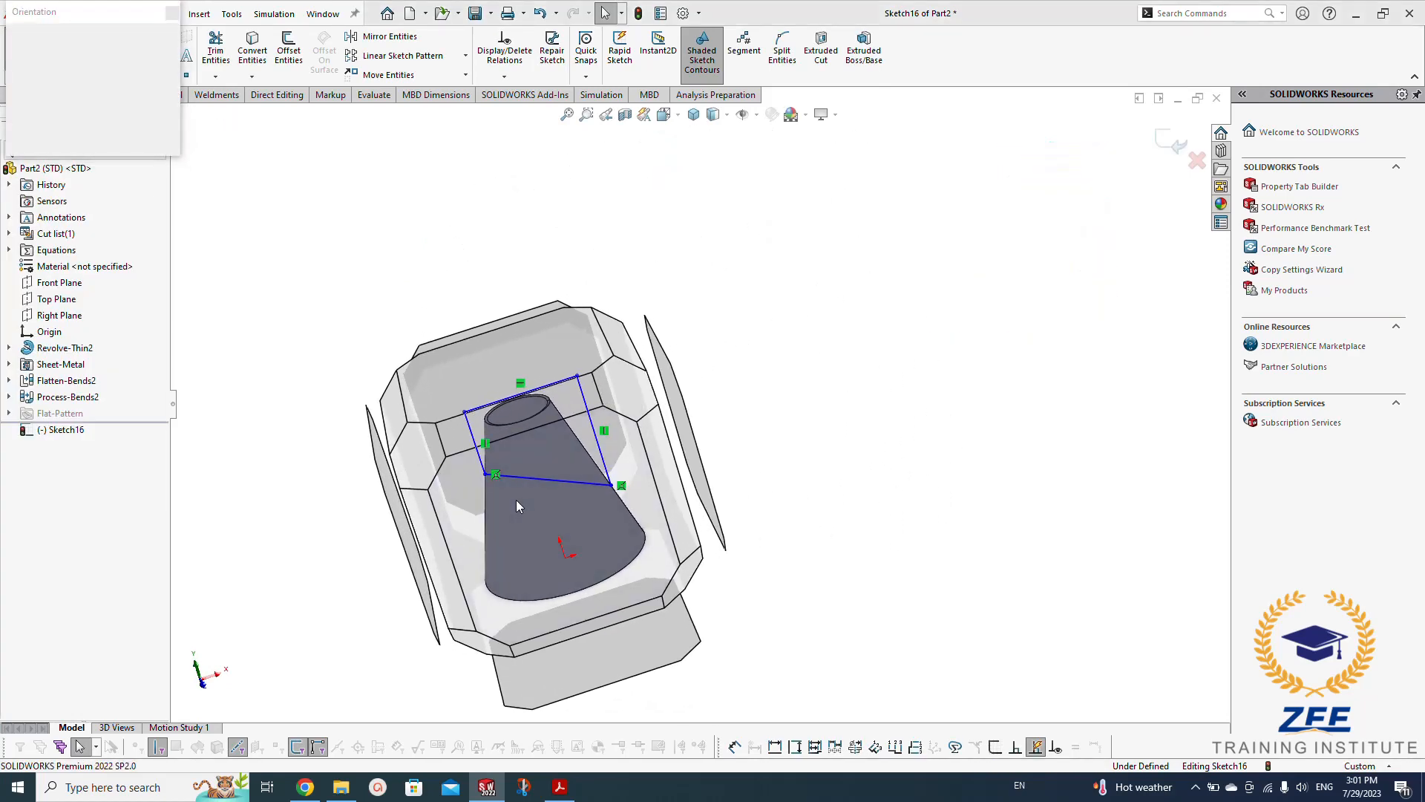
left_click(515, 500)
Dimension the height of the slanted line's upper endpoint above the origin as 40 mm
right_click_drag(291, 422, 282, 361)
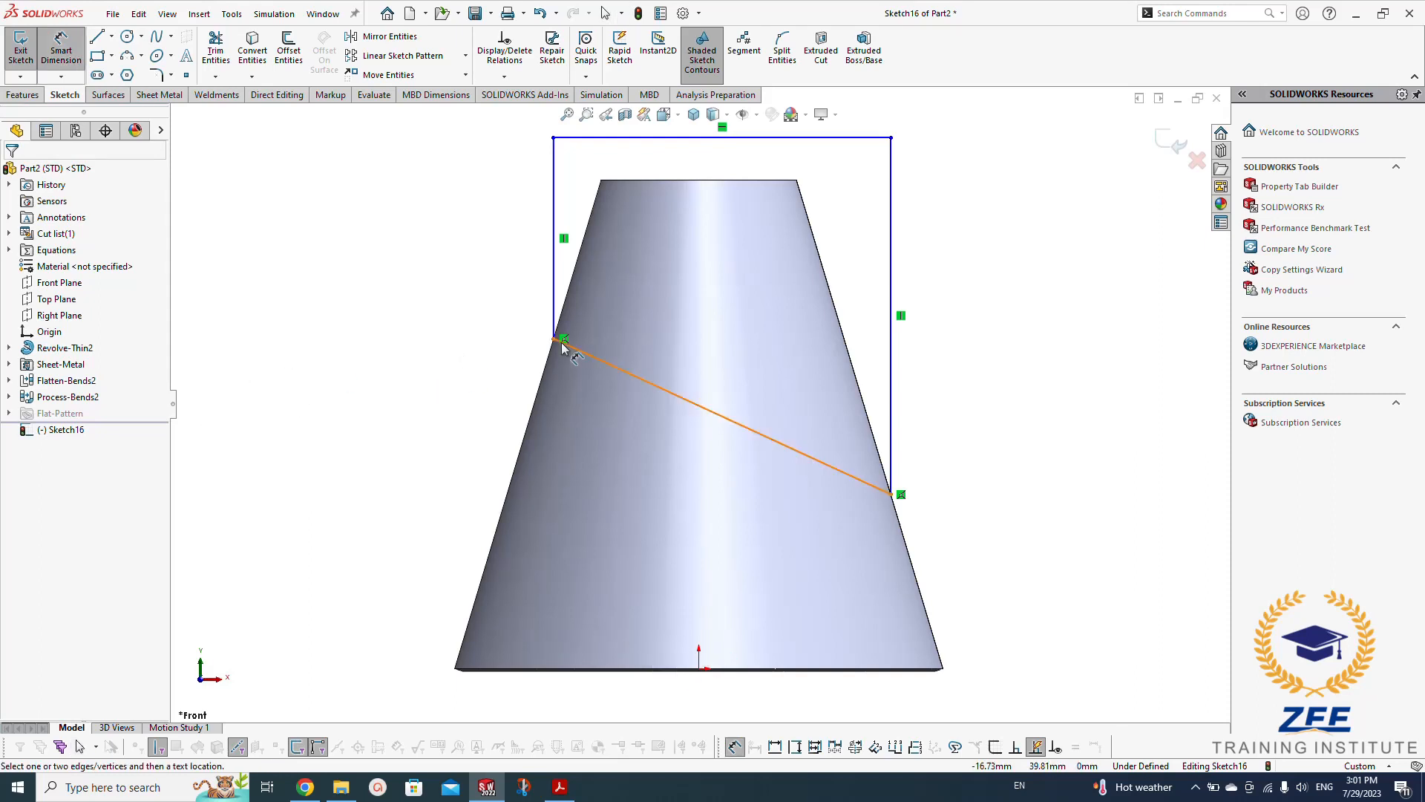
left_click(554, 340)
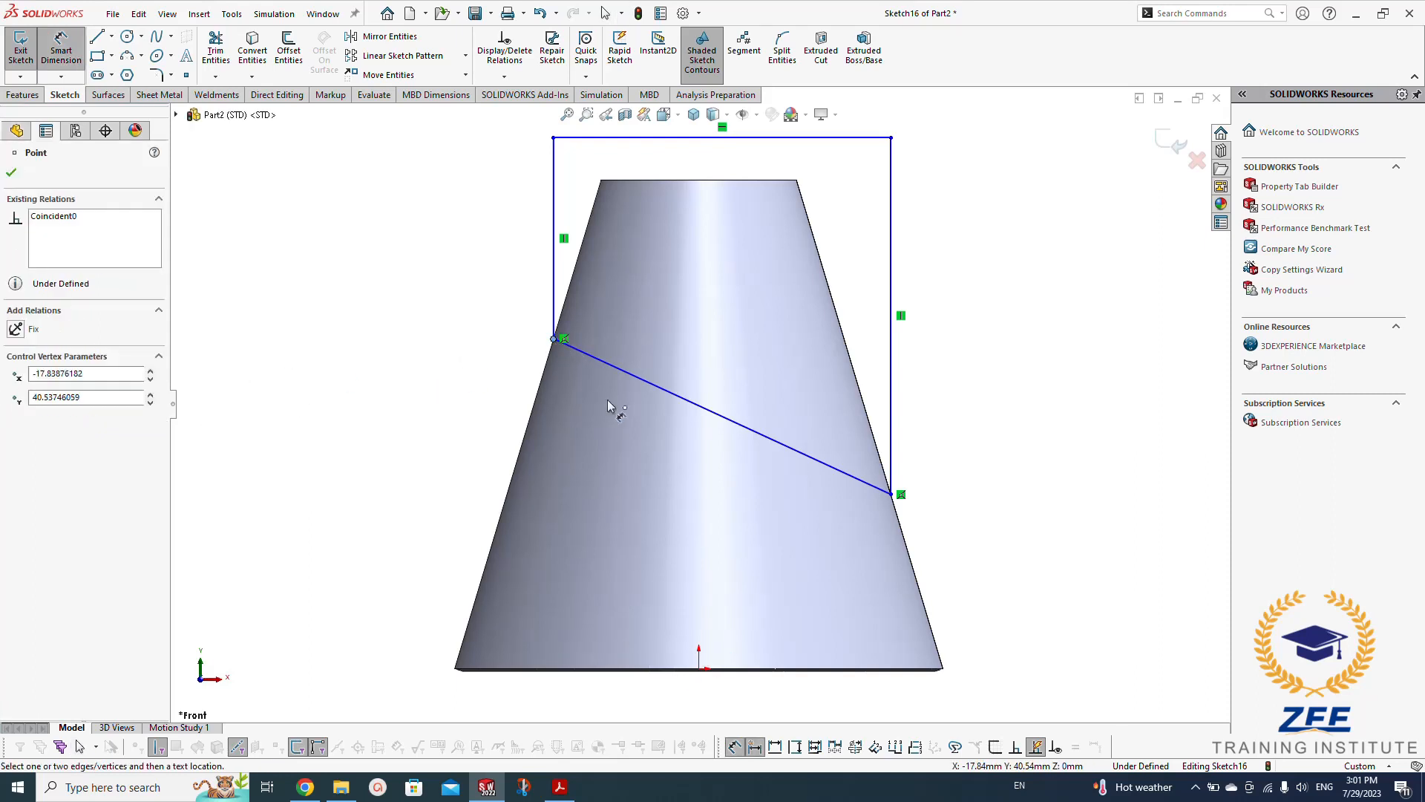
left_click(699, 668)
left_click(375, 488)
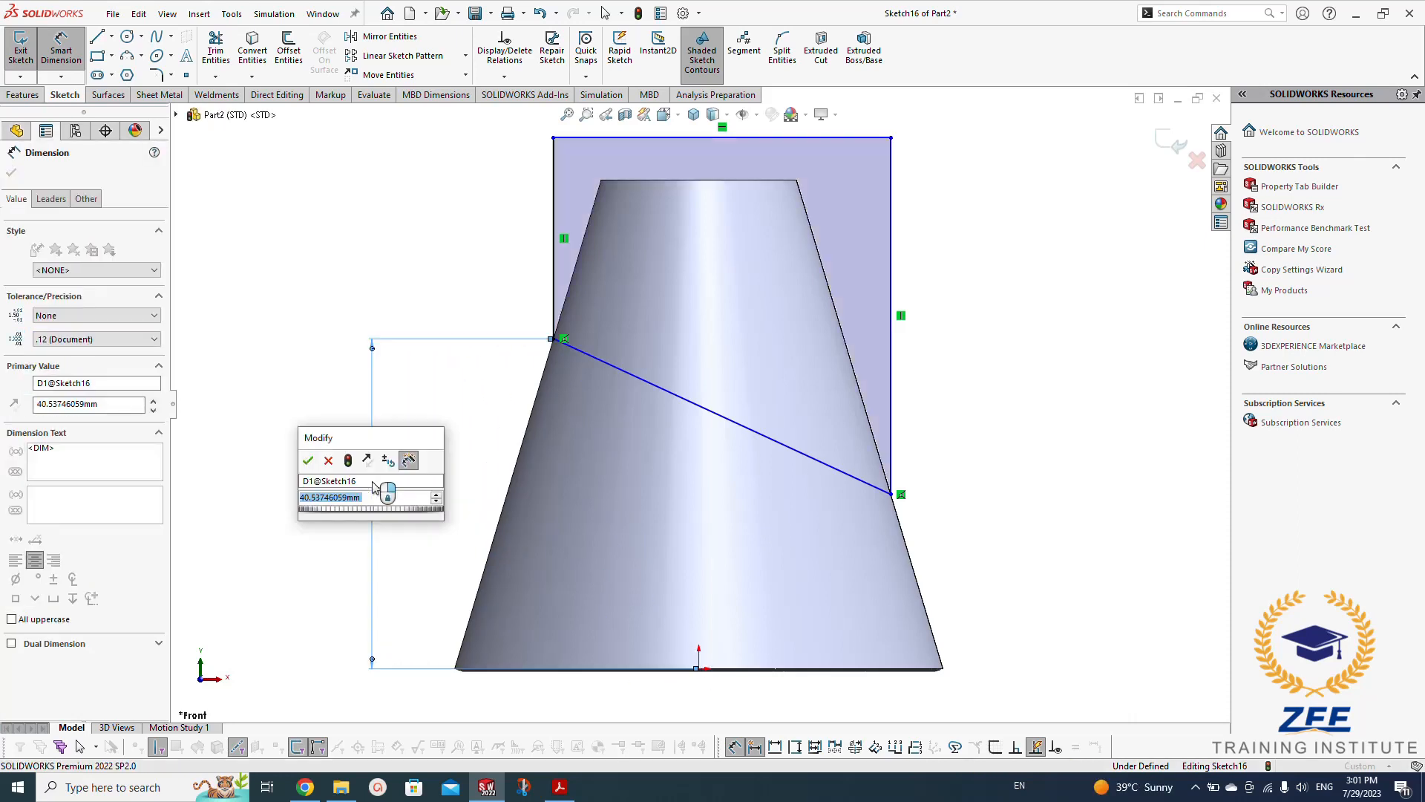
type("40")
key("Return")
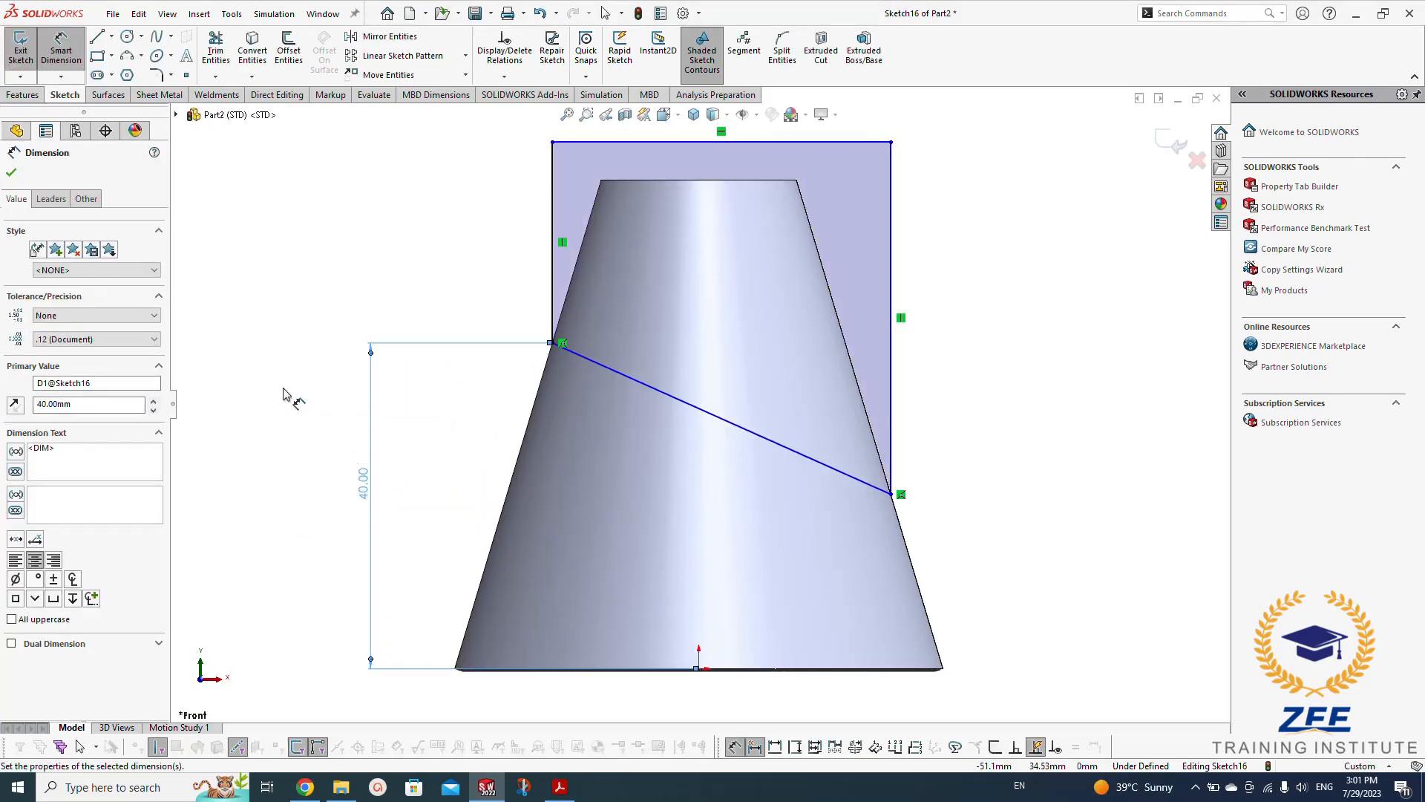
left_click(283, 393)
Dimension the height of the slanted line's lower endpoint above the origin as 15 mm
left_click(700, 669)
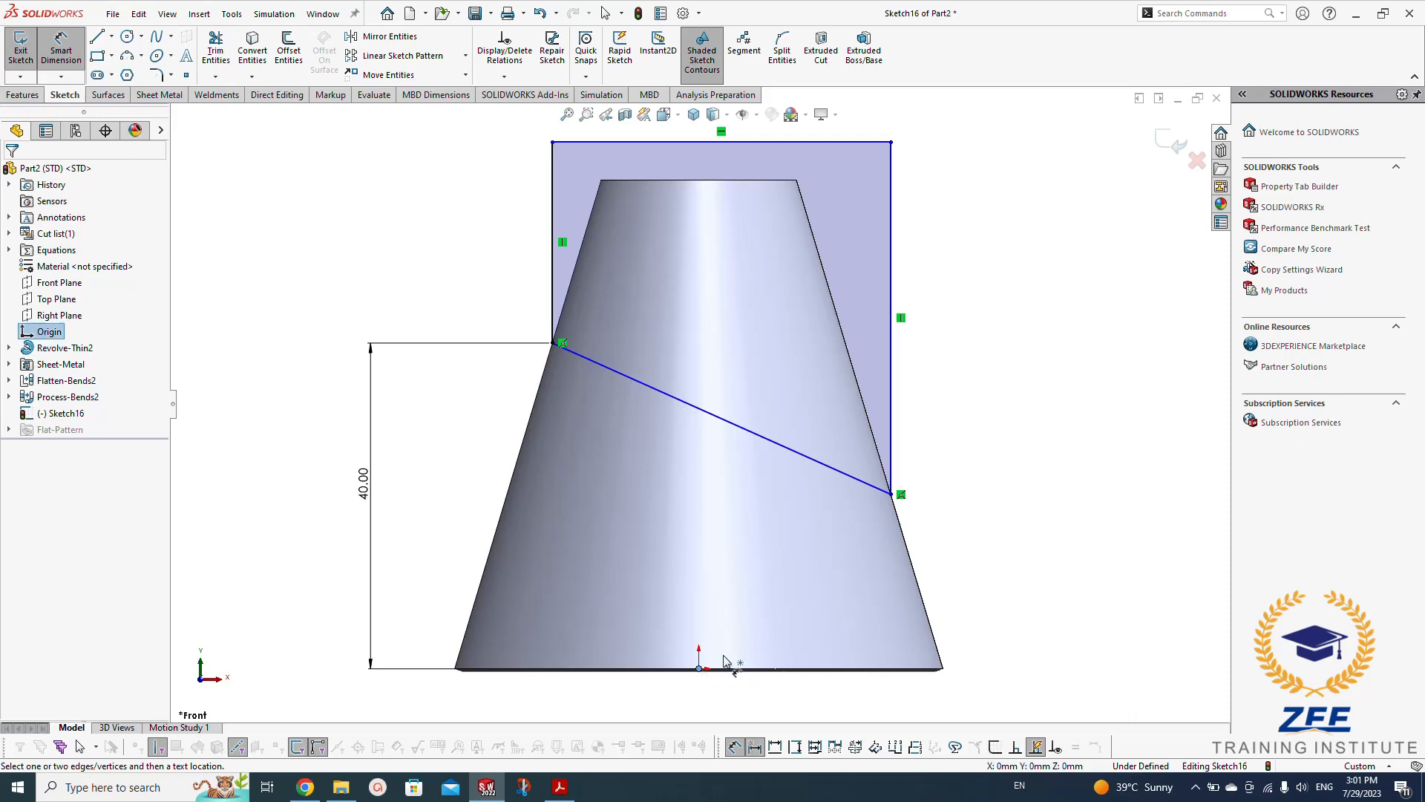
left_click(891, 494)
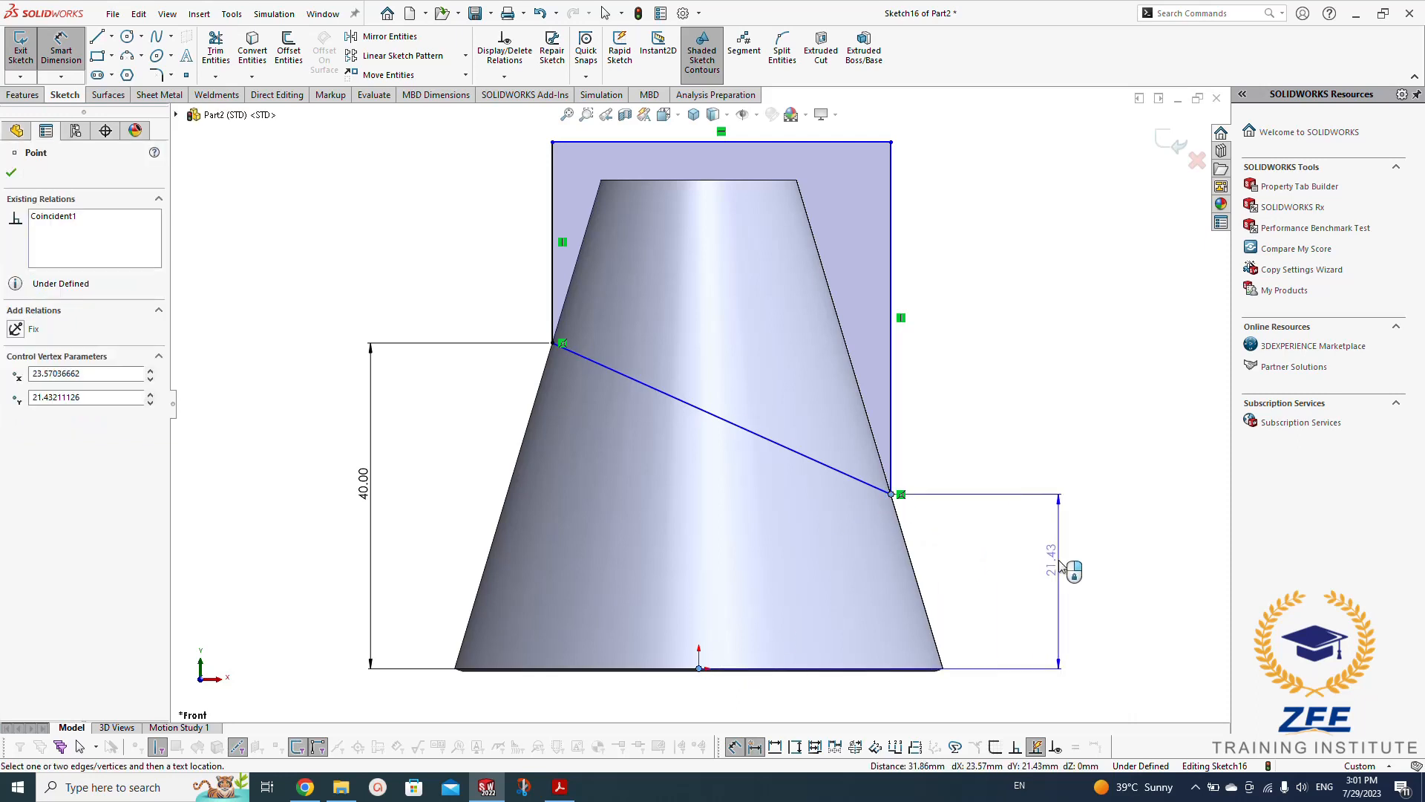
left_click(1057, 563)
type("15")
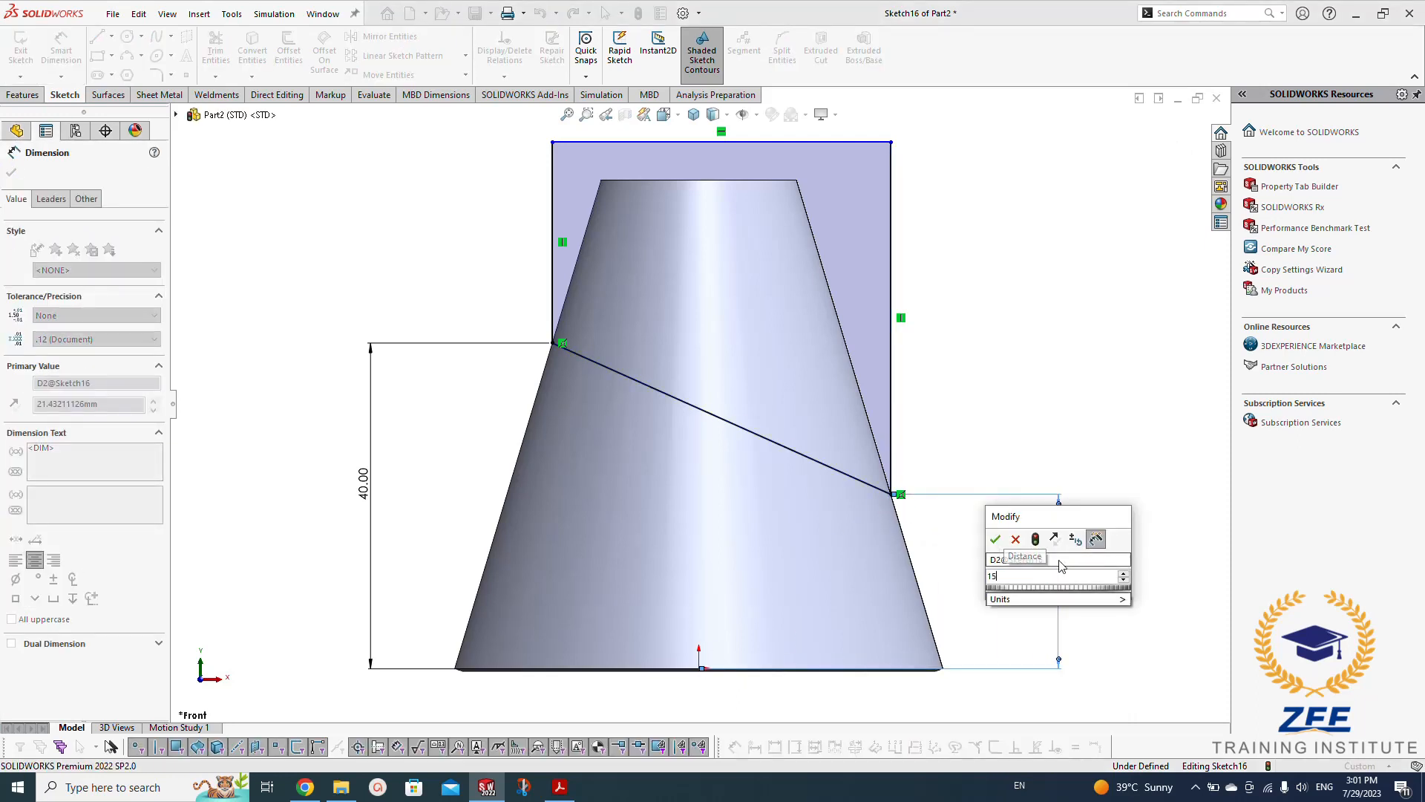
key("Return")
key("f")
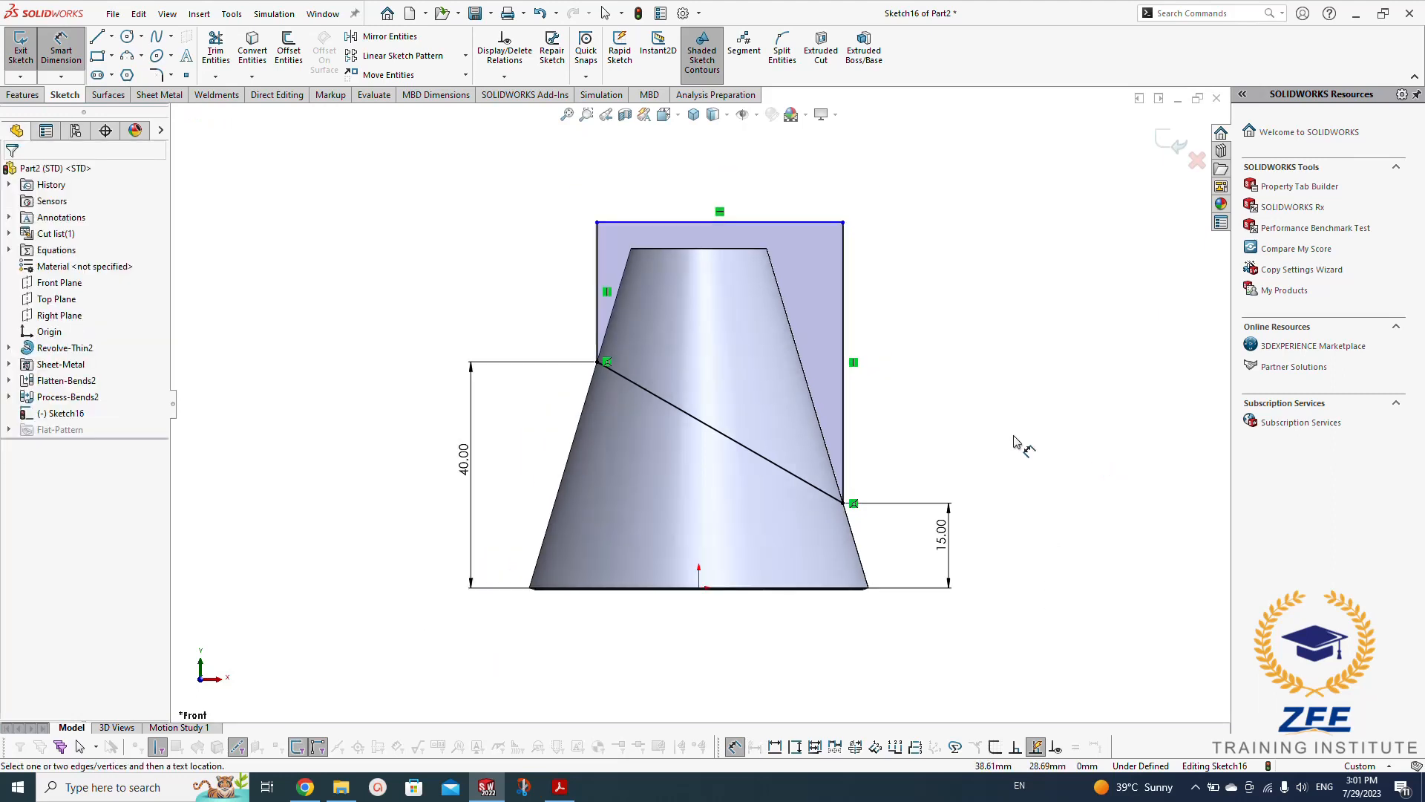
key("Escape")
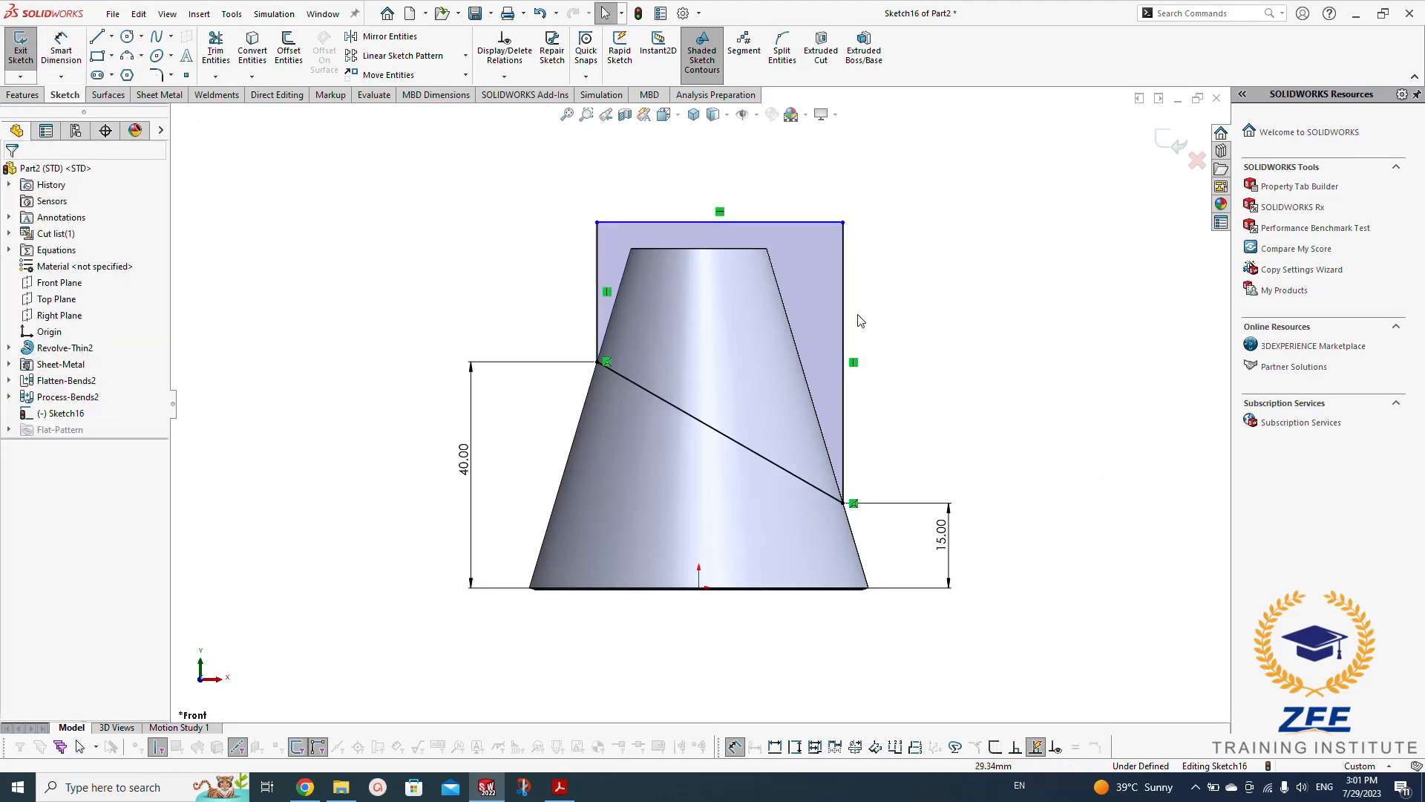
left_click(822, 222)
left_click(1015, 238)
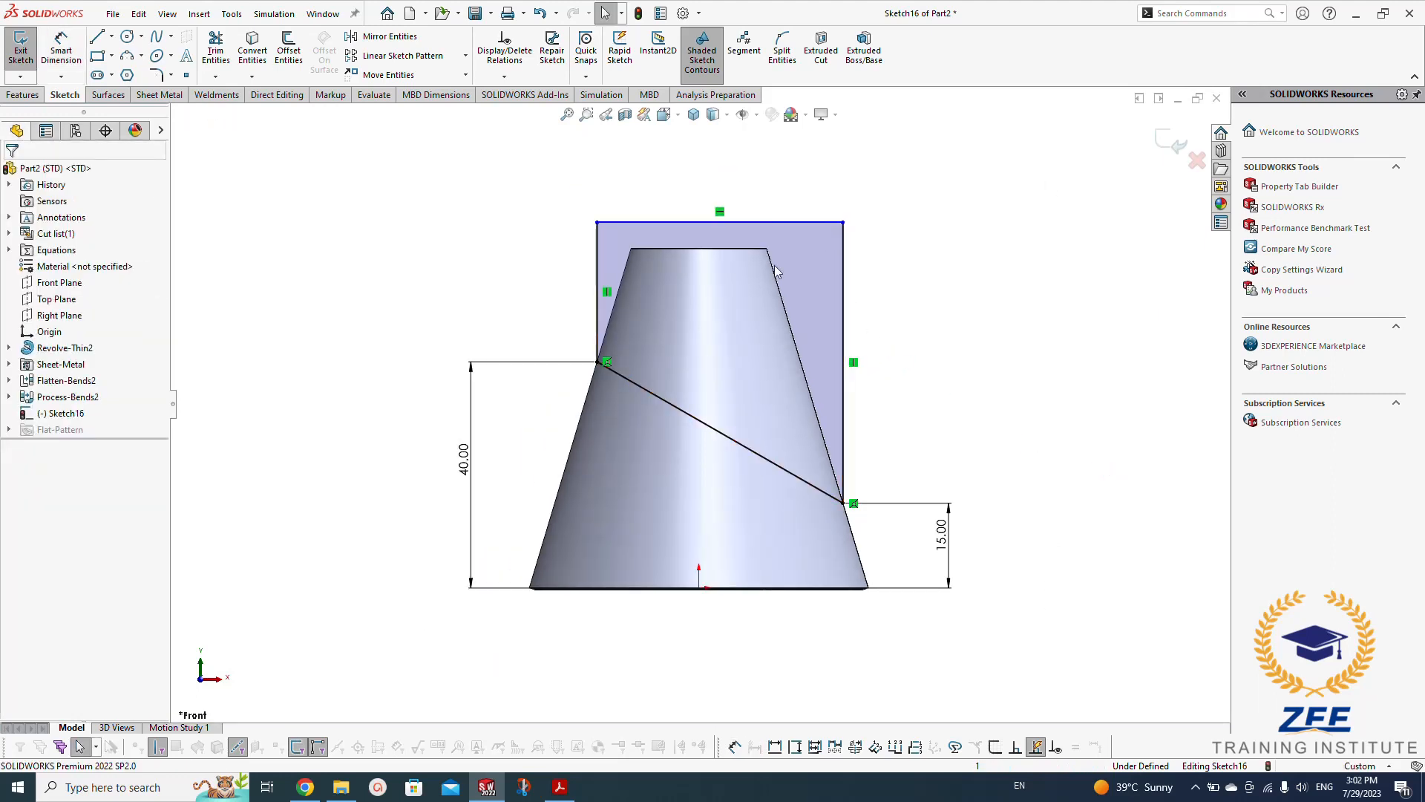
Cut away the cone's top with the sketched profile using Extruded Cut, Through All - Both, with a second Through All direction and normal cut
right_click_drag(340, 352, 470, 292)
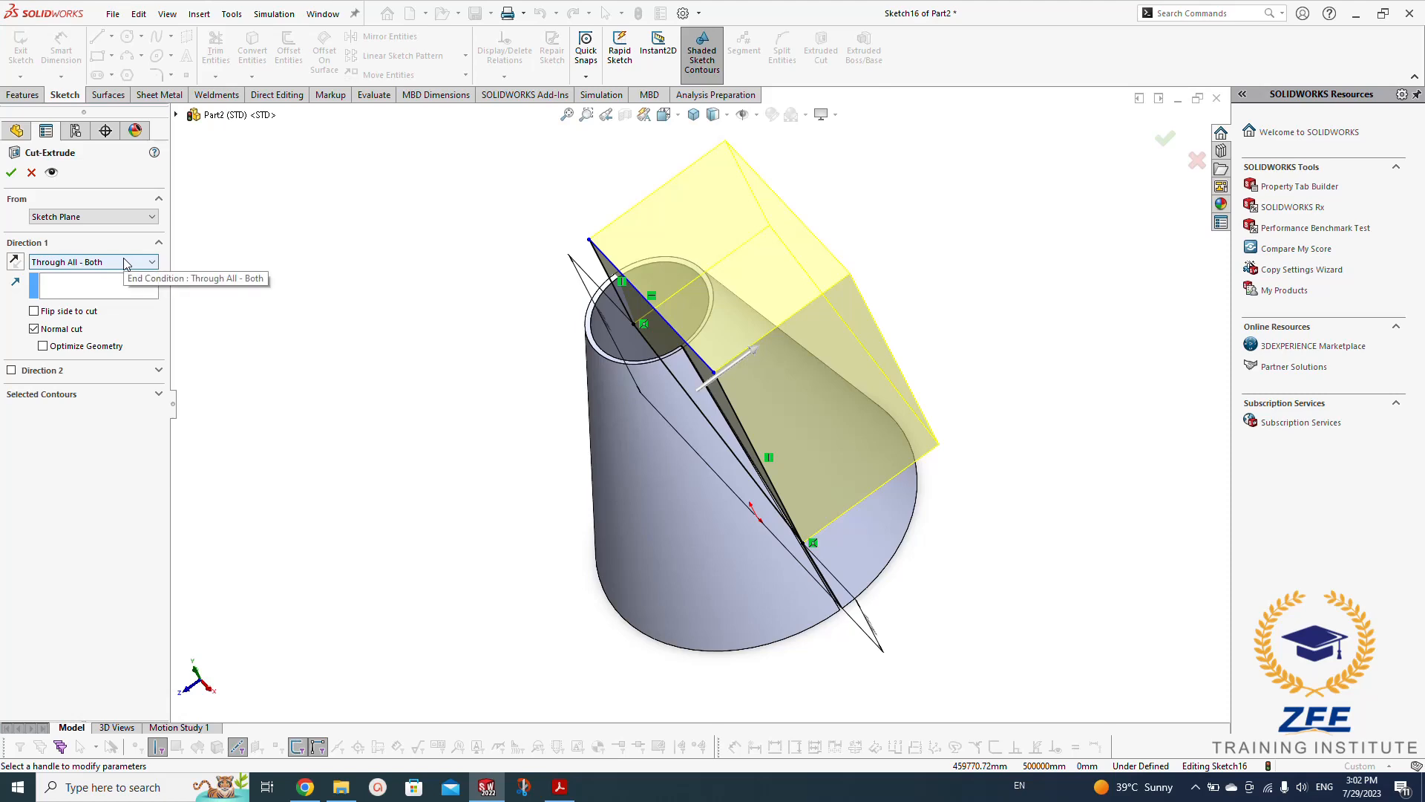
left_click(11, 369)
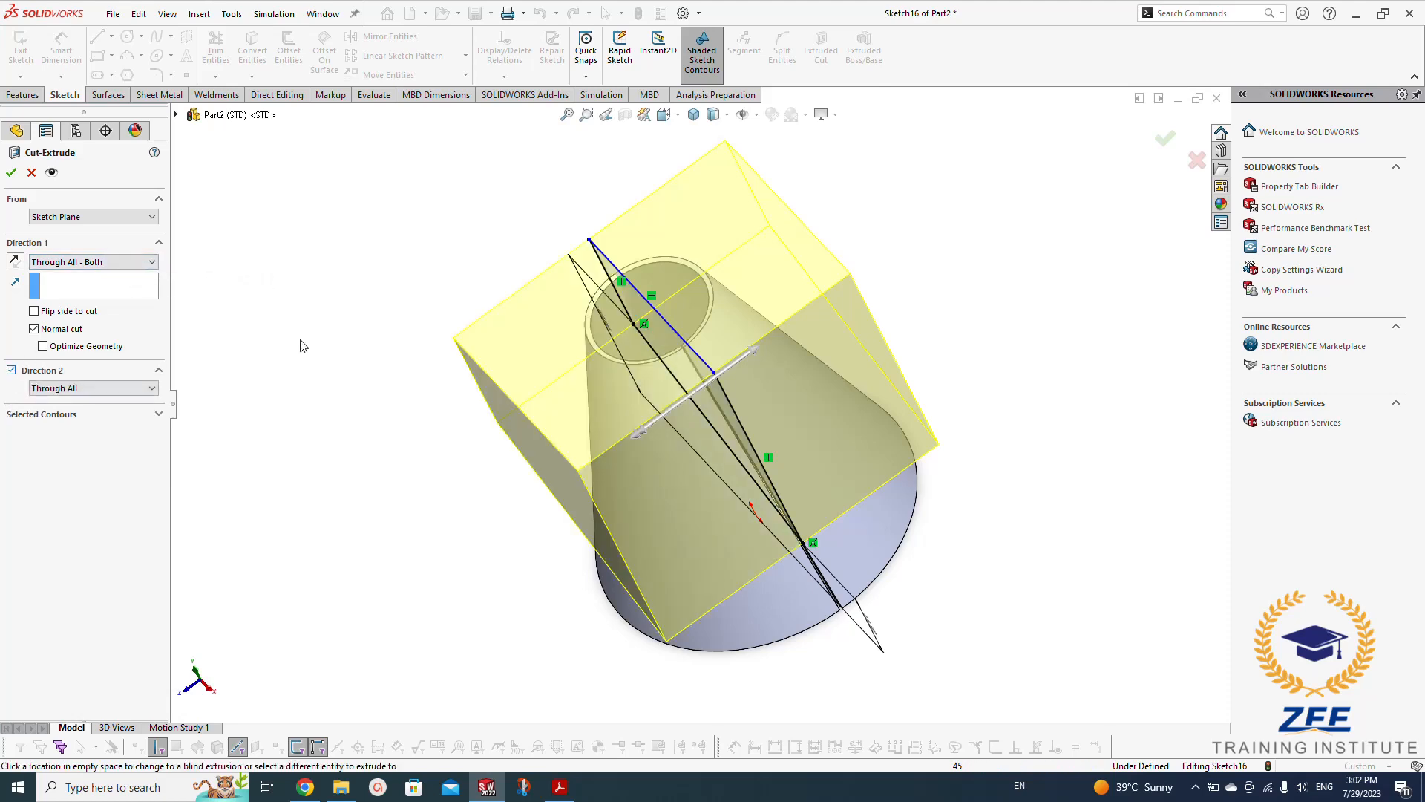
middle_click_drag(308, 421, 352, 350)
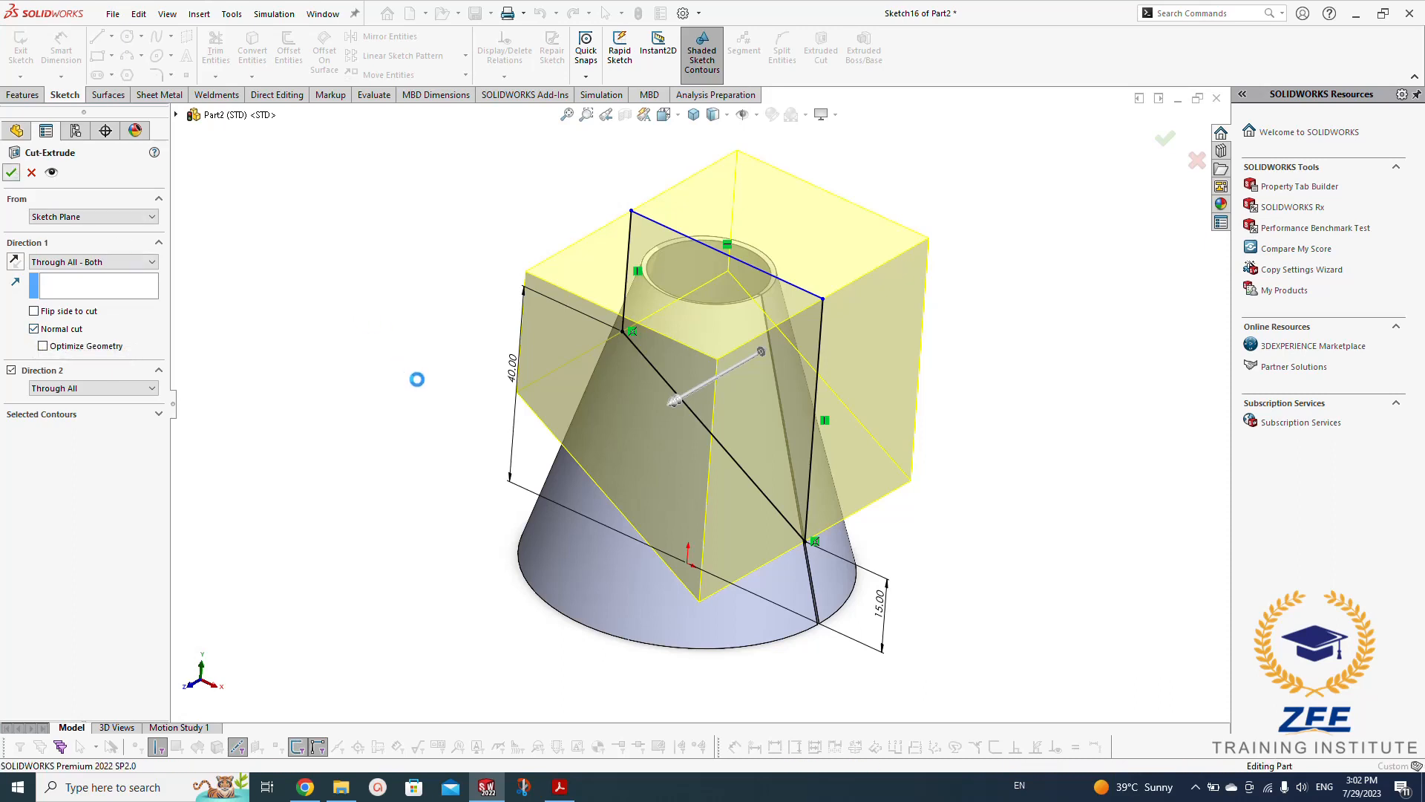
middle_click_drag(435, 455, 510, 459)
Flatten the obliquely cut cone and show the whole flat pattern in the Right view
left_click(670, 74)
key("space")
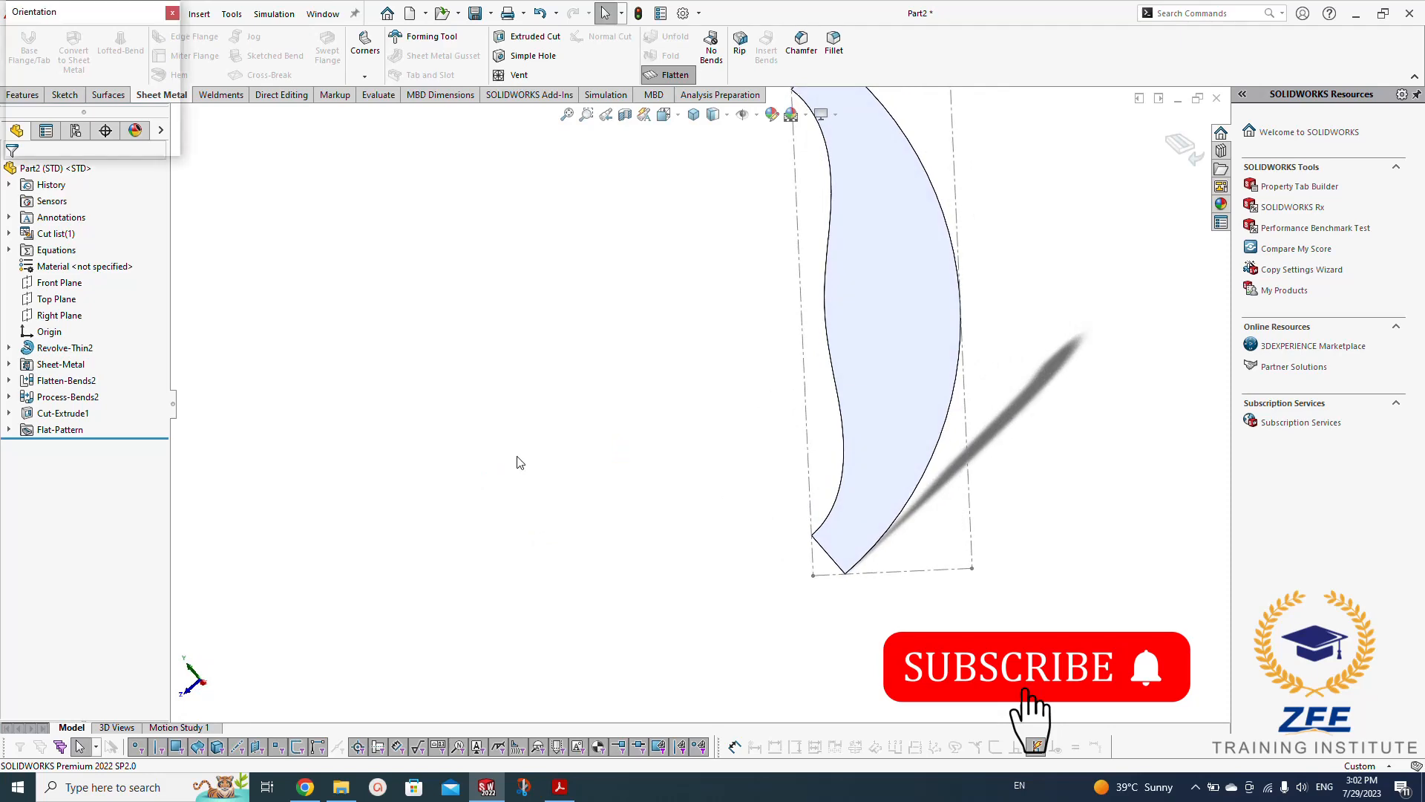
left_click(546, 460)
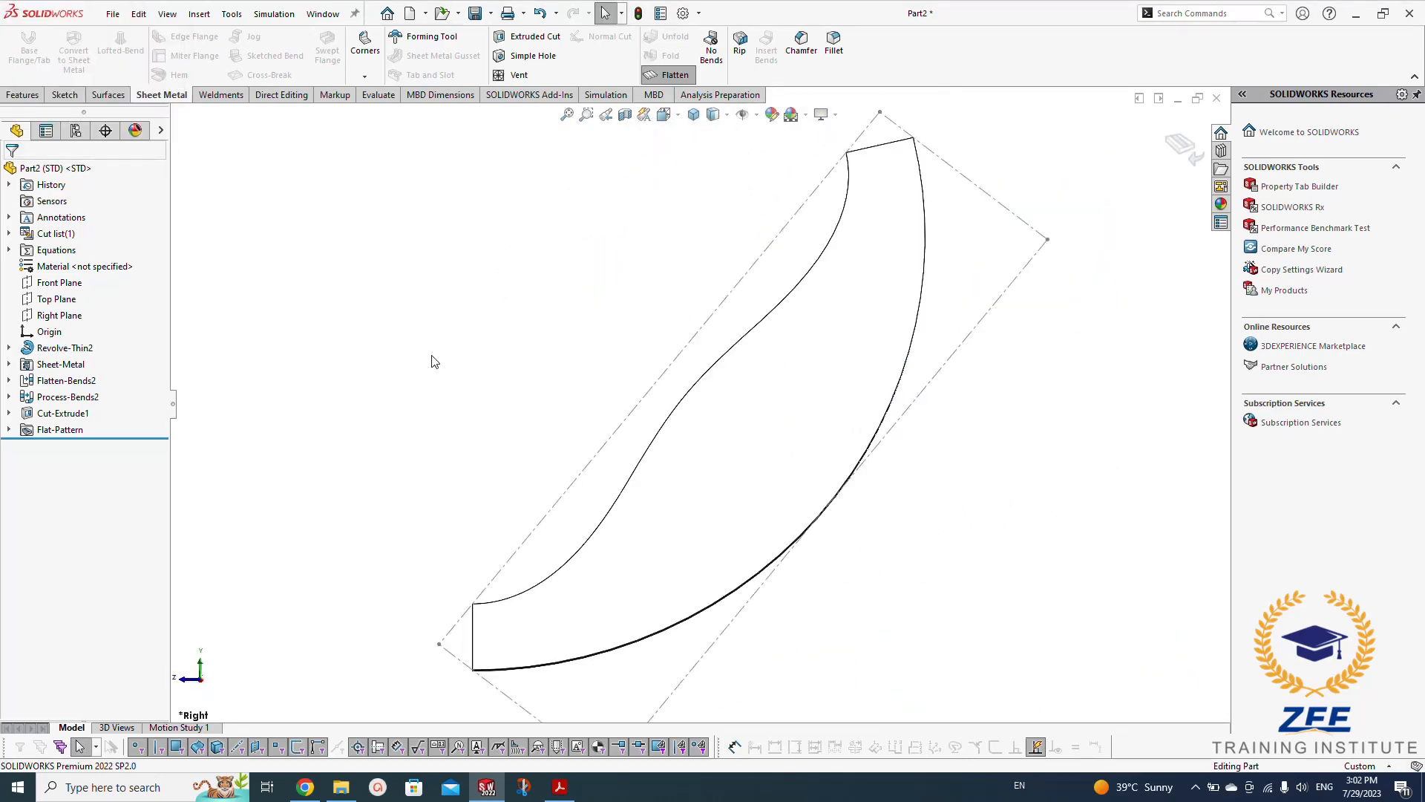
key("f")
middle_click_drag(432, 411, 481, 378, "ctrl")
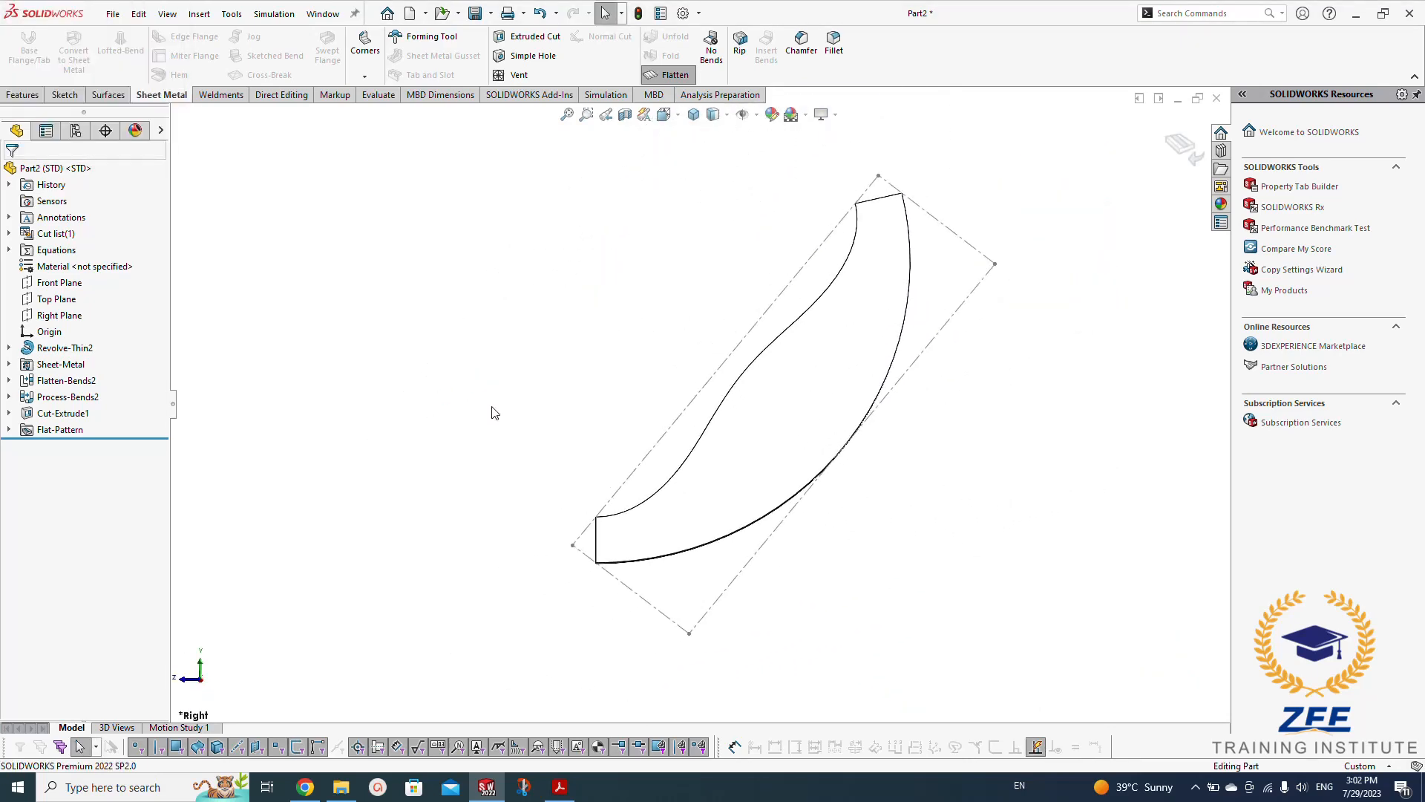
Compare the flat pattern, also viewed normal to its face, with the Fig. 7 development in the PDF in Adobe Acrobat Reader
left_click(562, 788)
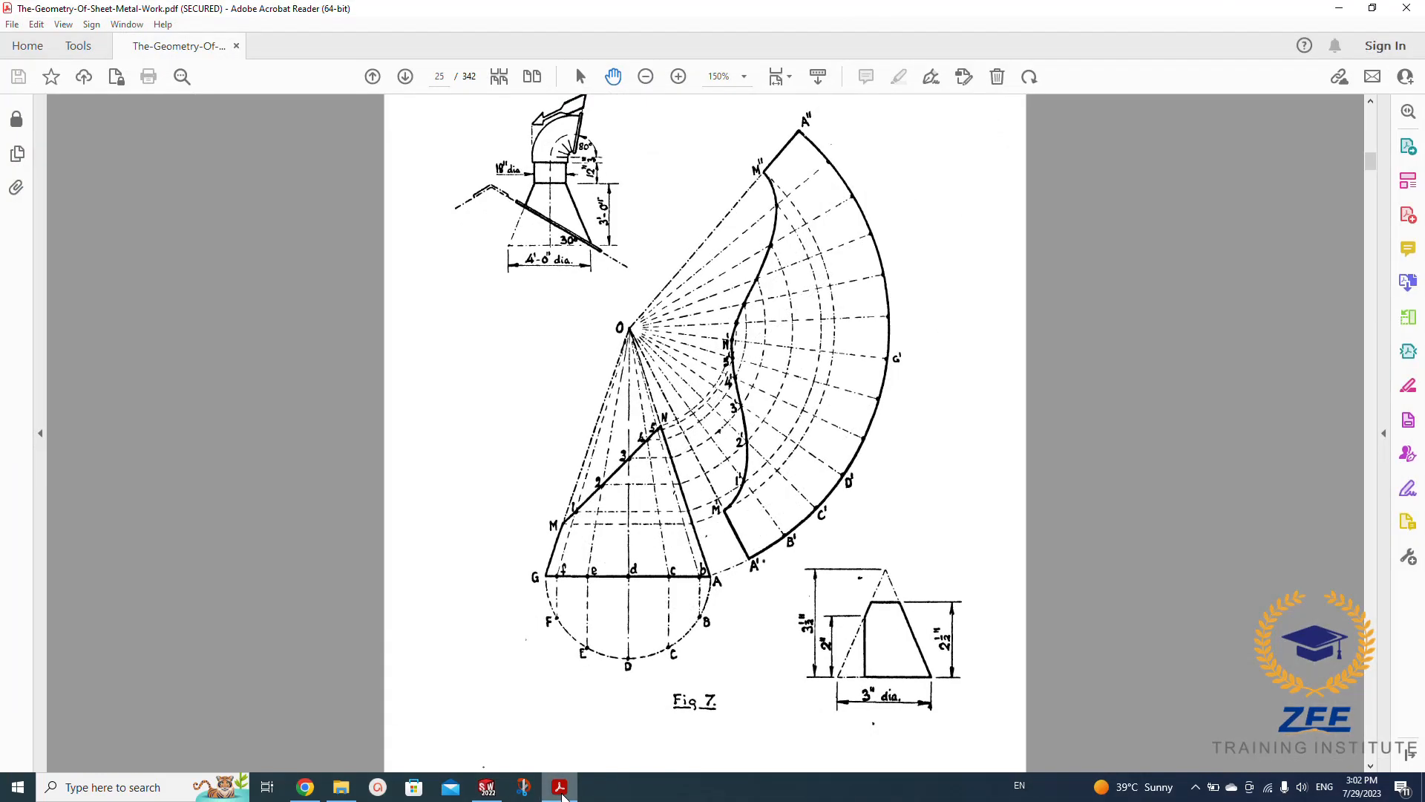
left_click(561, 788)
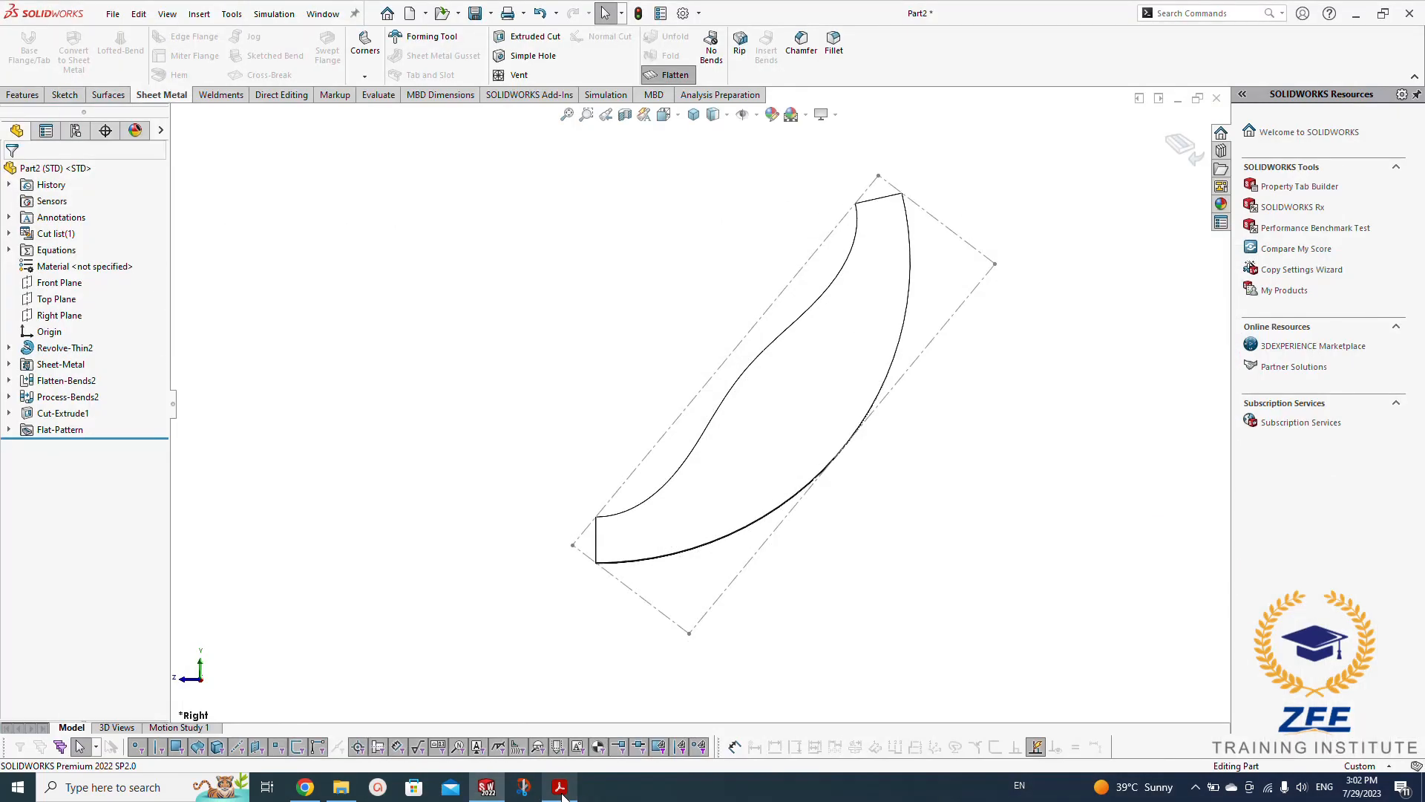
left_click(705, 494)
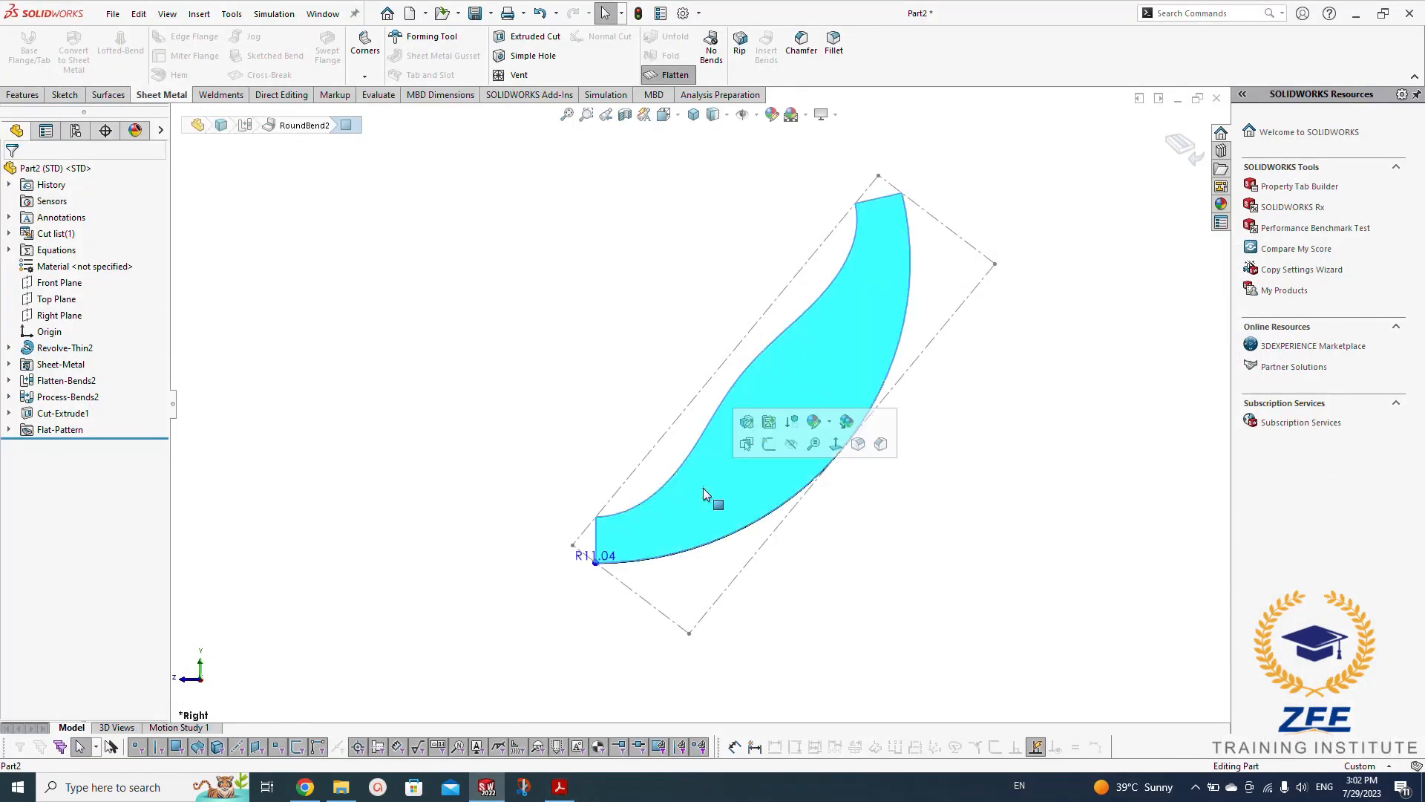
left_click(836, 443)
middle_click_drag(739, 520, 750, 587)
left_click(559, 788)
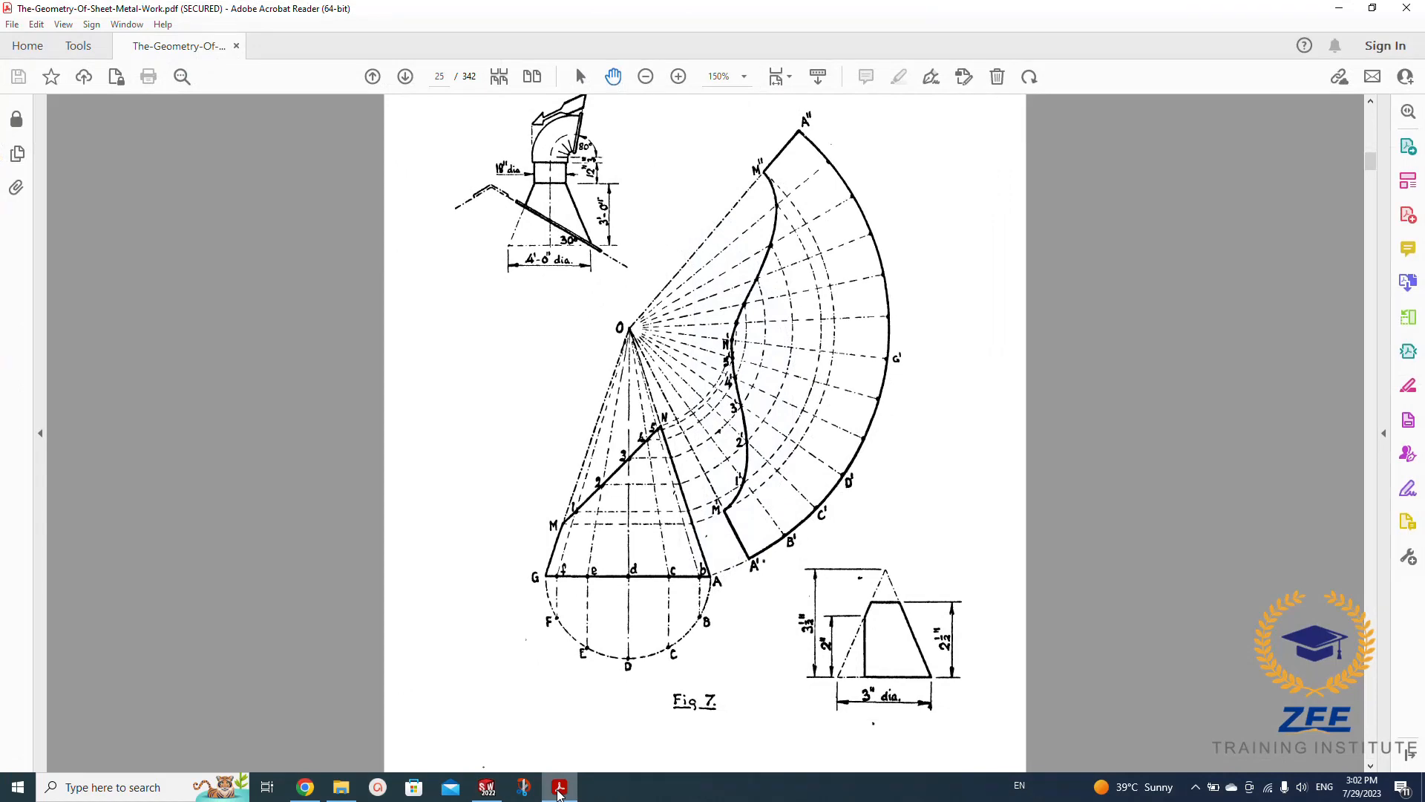
left_click(560, 789)
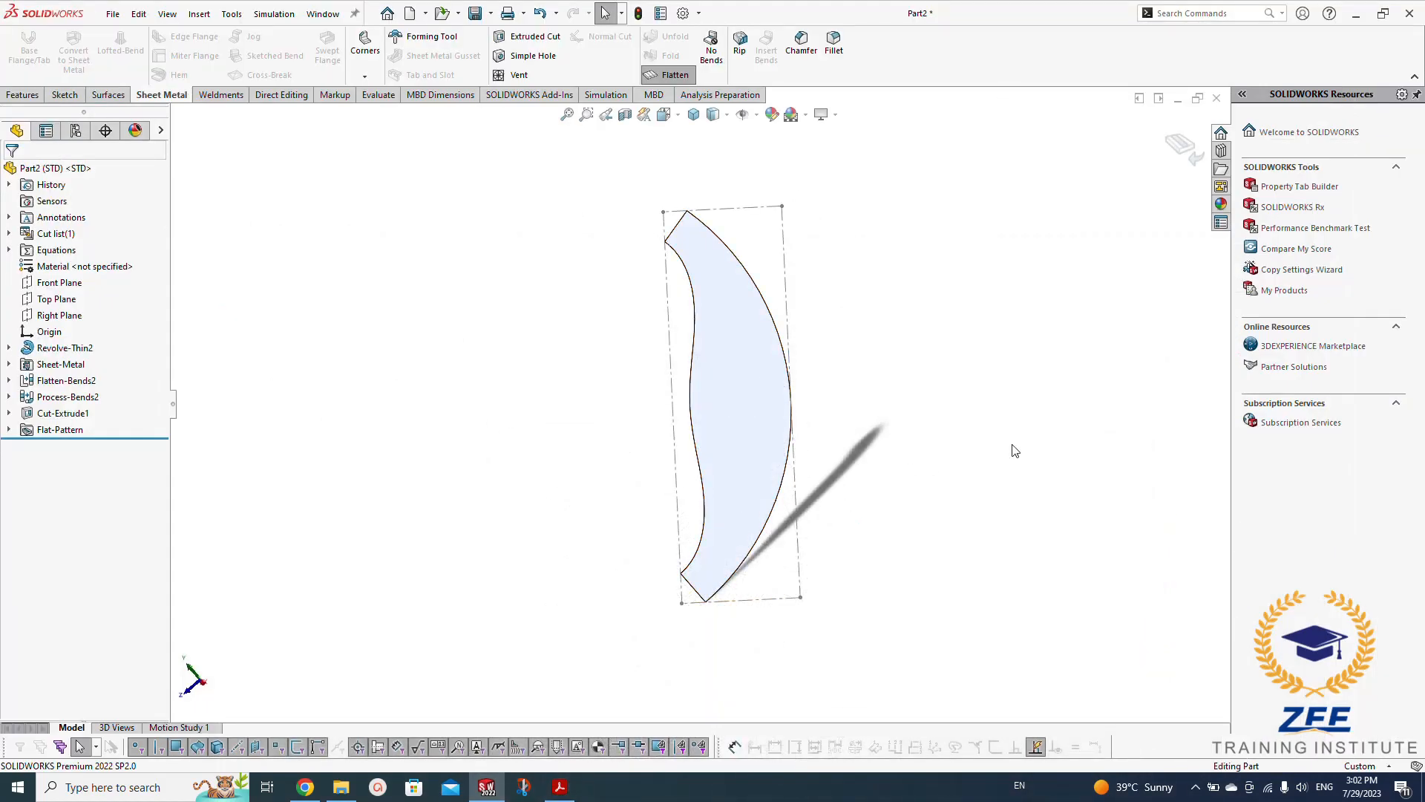